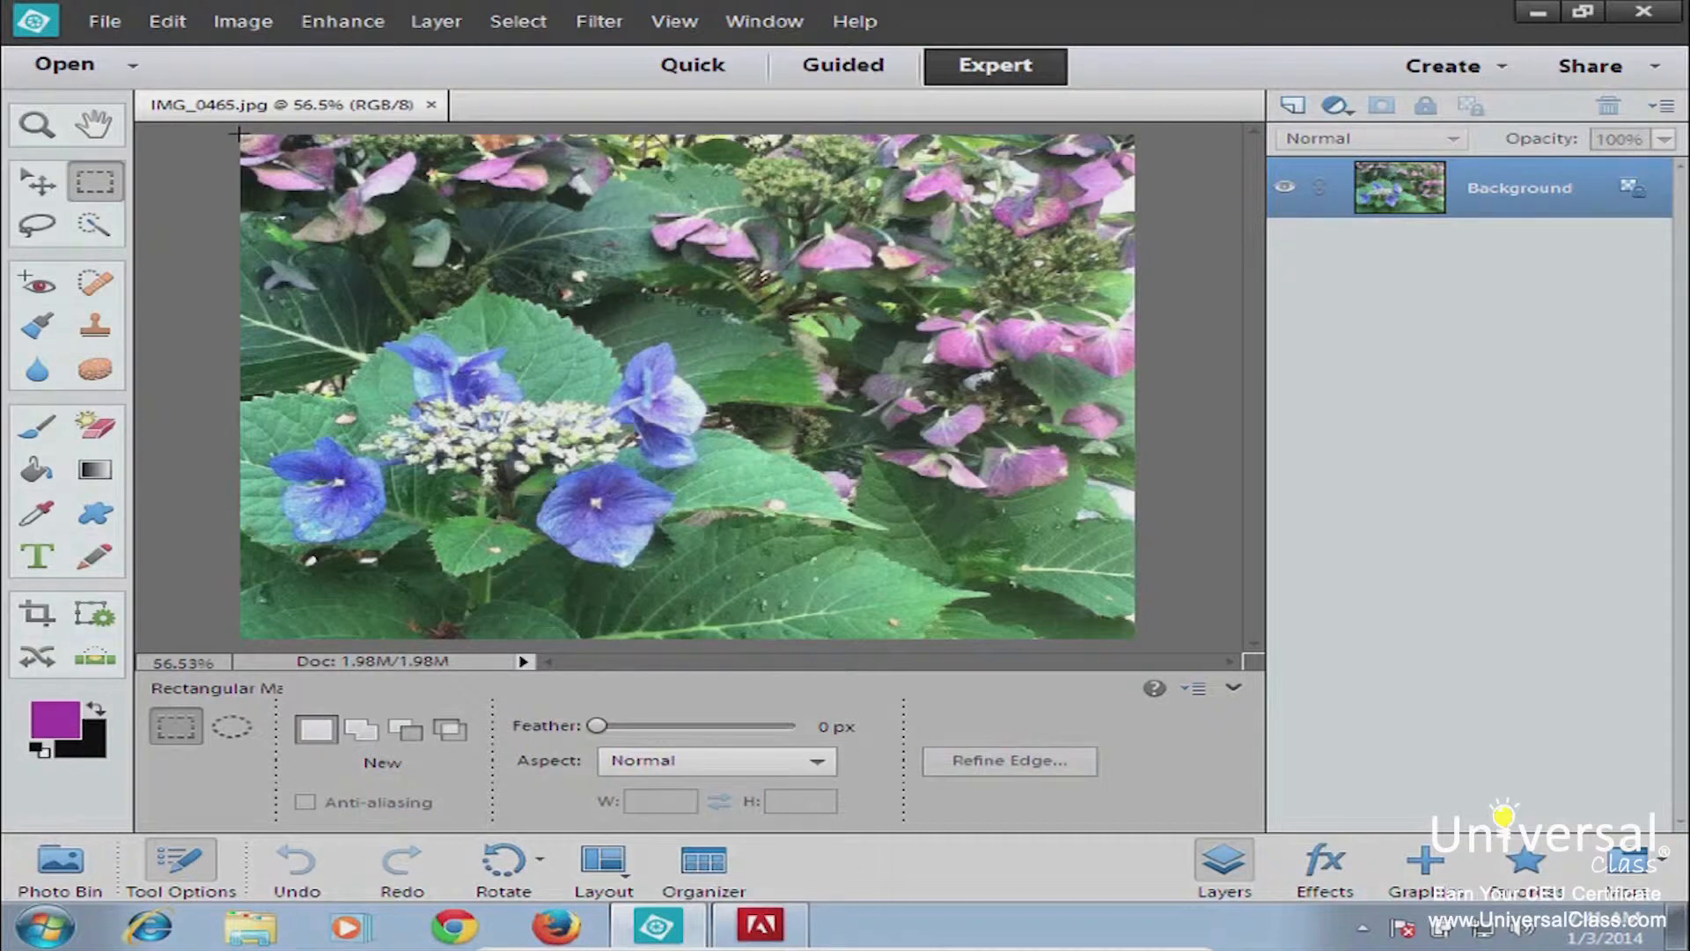
# Select the entire photo with the Rectangular Marquee, and replace it with a smaller rectangular selection in the photo's upper-left area
pyautogui.moveTo(239, 134); pyautogui.dragTo(1154, 641)
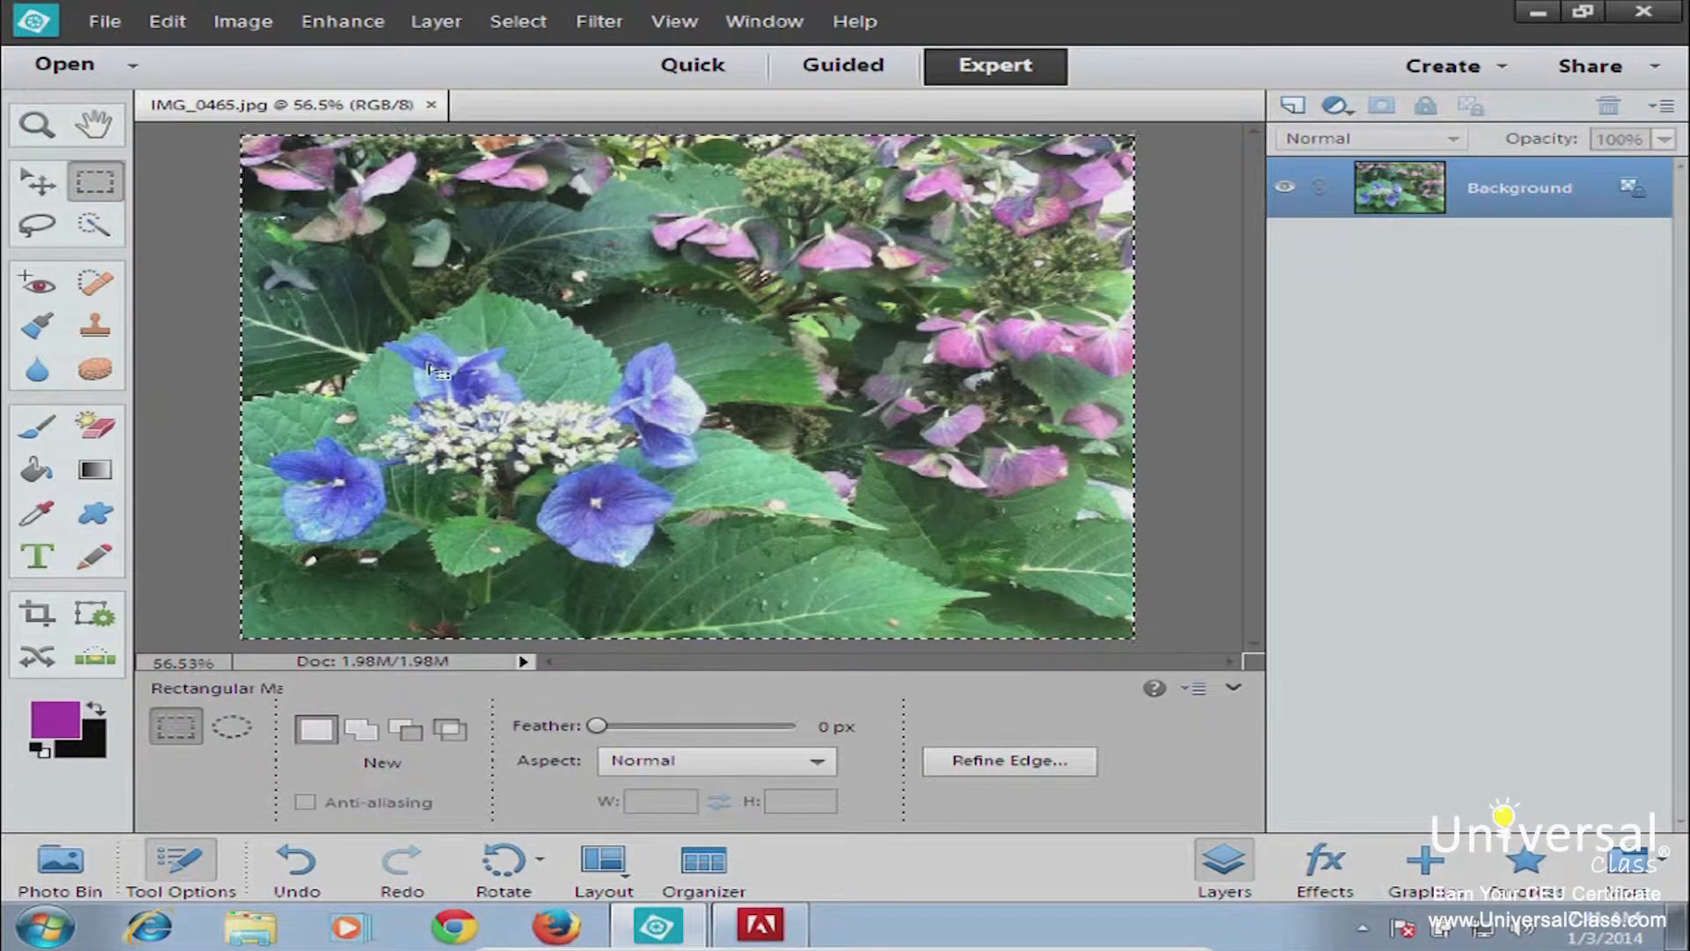
pyautogui.click(356, 220)
pyautogui.moveTo(308, 189); pyautogui.dragTo(547, 336)
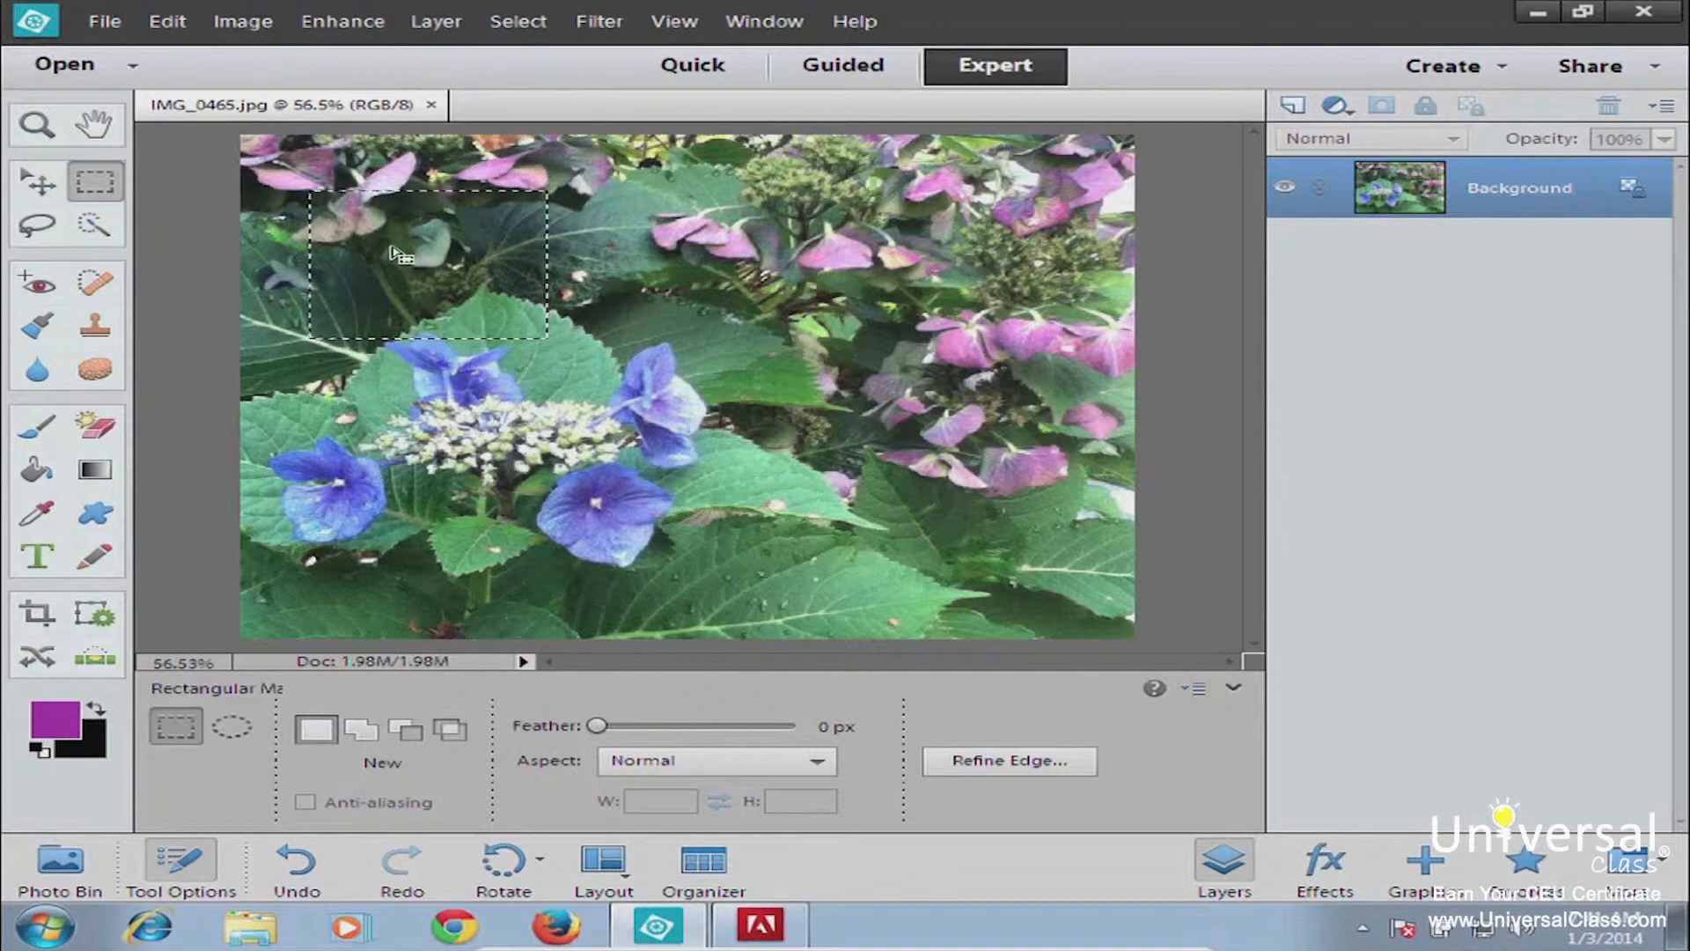
# Outline the leftmost blue flower freehand with the Lasso, and switch to the Quick Selection tool
pyautogui.click(37, 224)
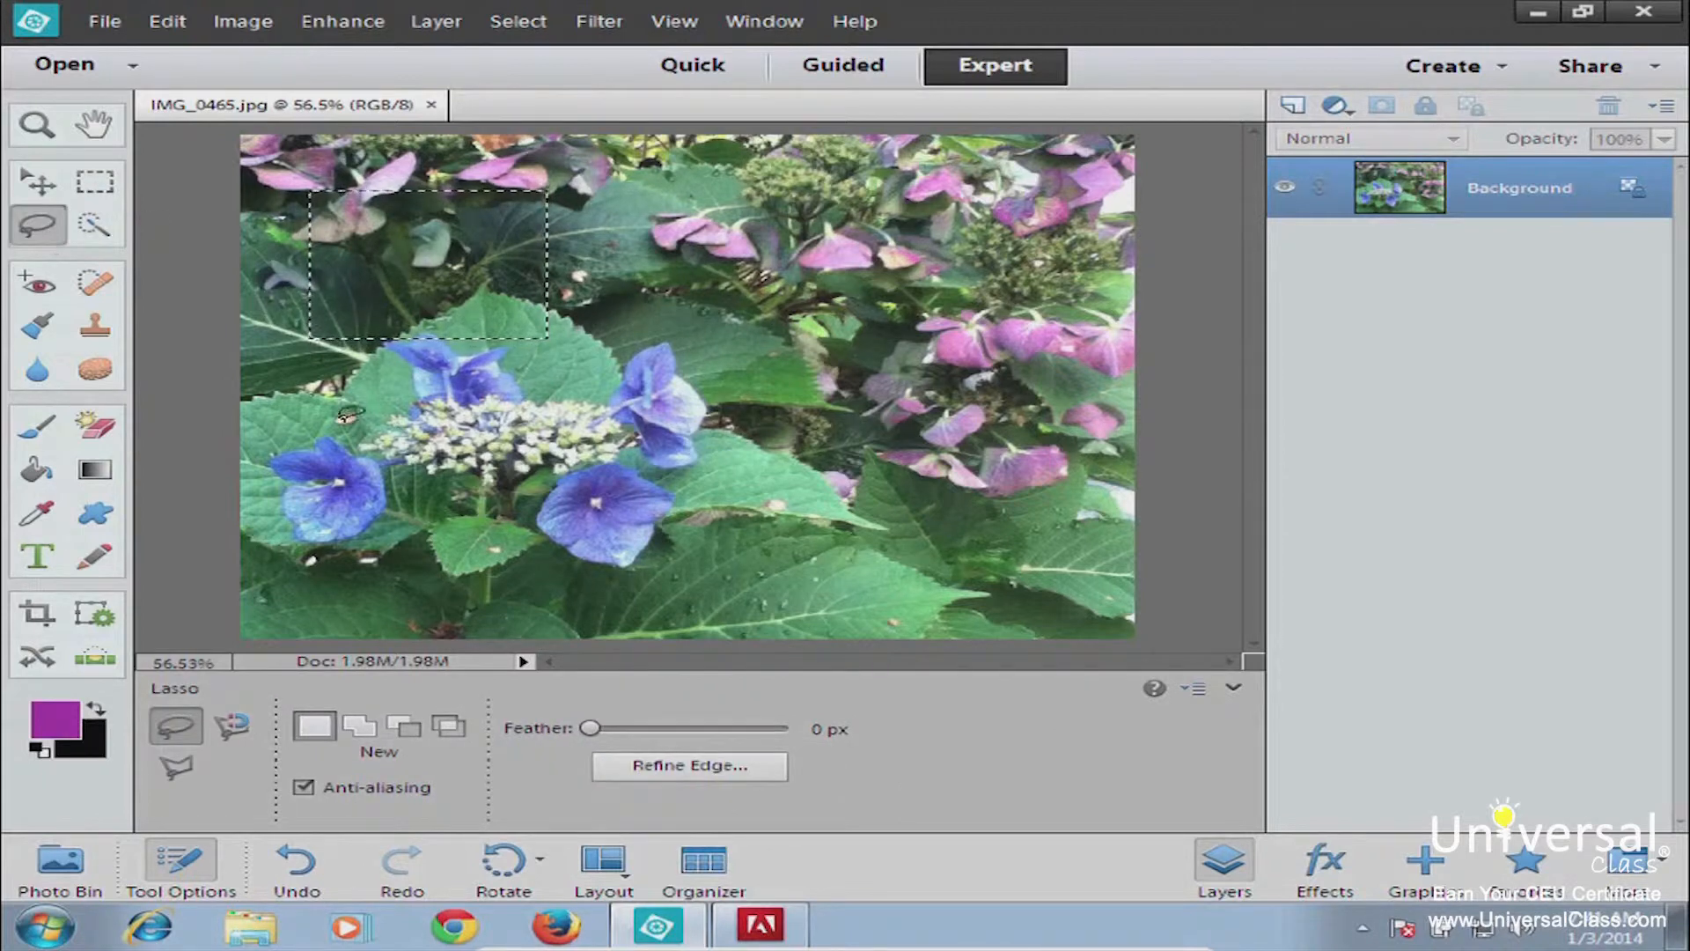
pyautogui.moveTo(335, 446)
pyautogui.mouseDown()
pyautogui.moveTo(280, 480)
pyautogui.moveTo(356, 528)
pyautogui.moveTo(401, 453)
pyautogui.moveTo(299, 440)
pyautogui.moveTo(436, 419)
pyautogui.moveTo(401, 440)
pyautogui.moveTo(506, 462)
pyautogui.moveTo(373, 508)
pyautogui.mouseUp()
pyautogui.click(95, 227)
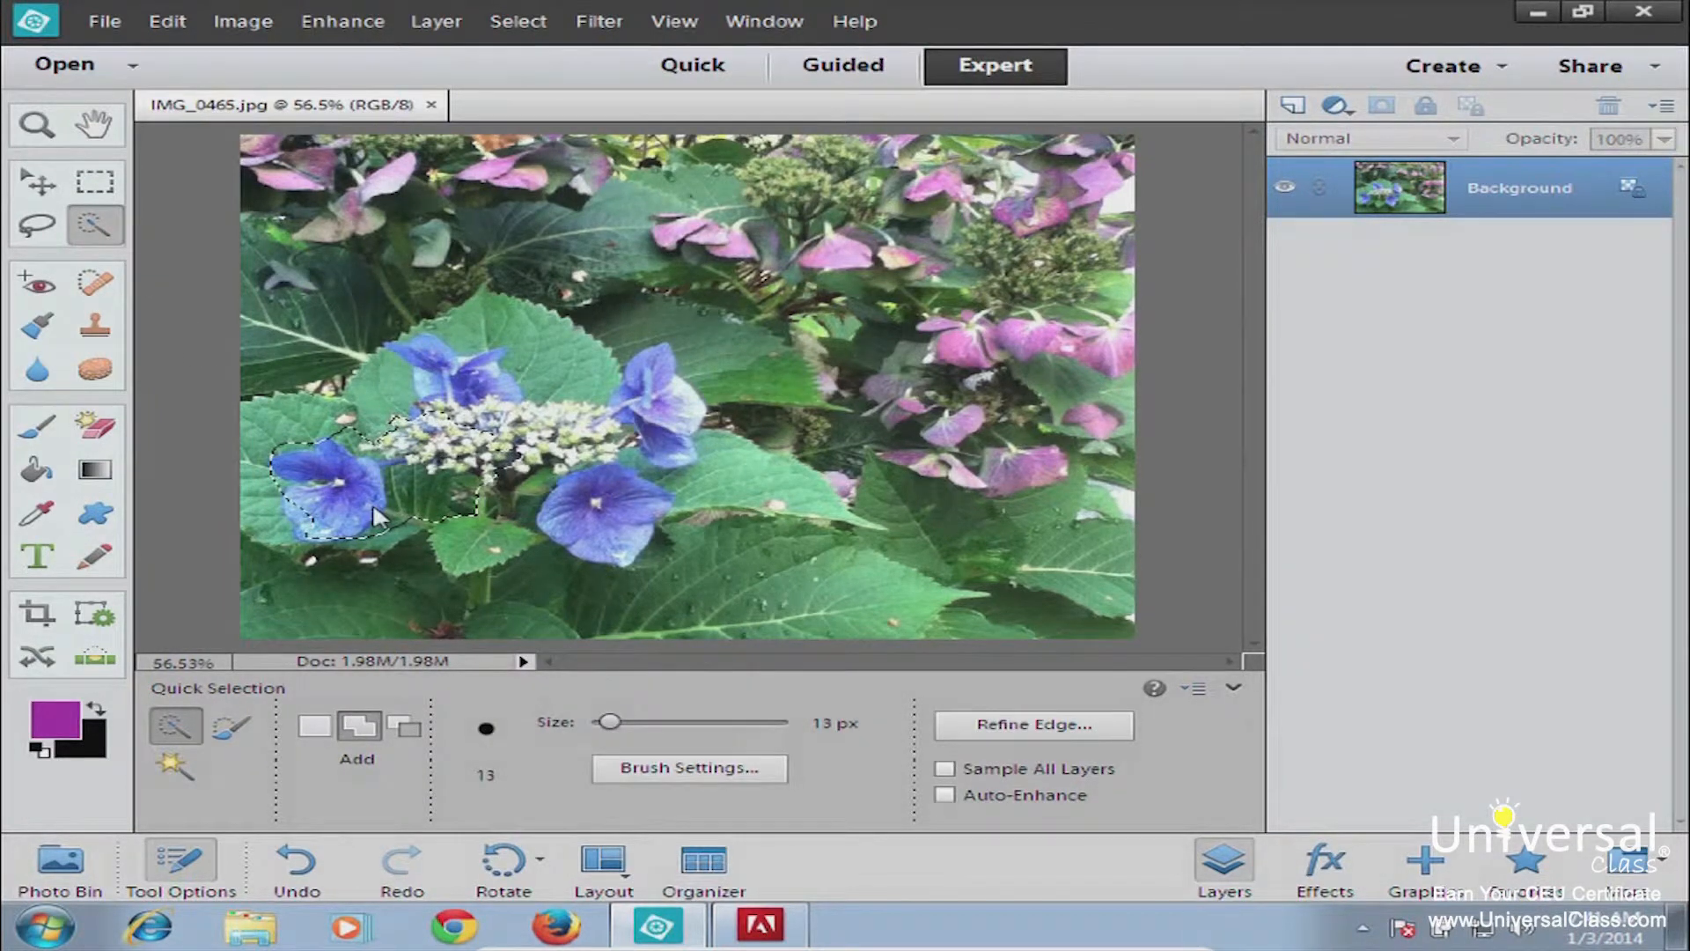
# Select the whole photo with the Rectangular Marquee and subtract a rectangle covering its upper-left part from the selection
pyautogui.click(103, 183)
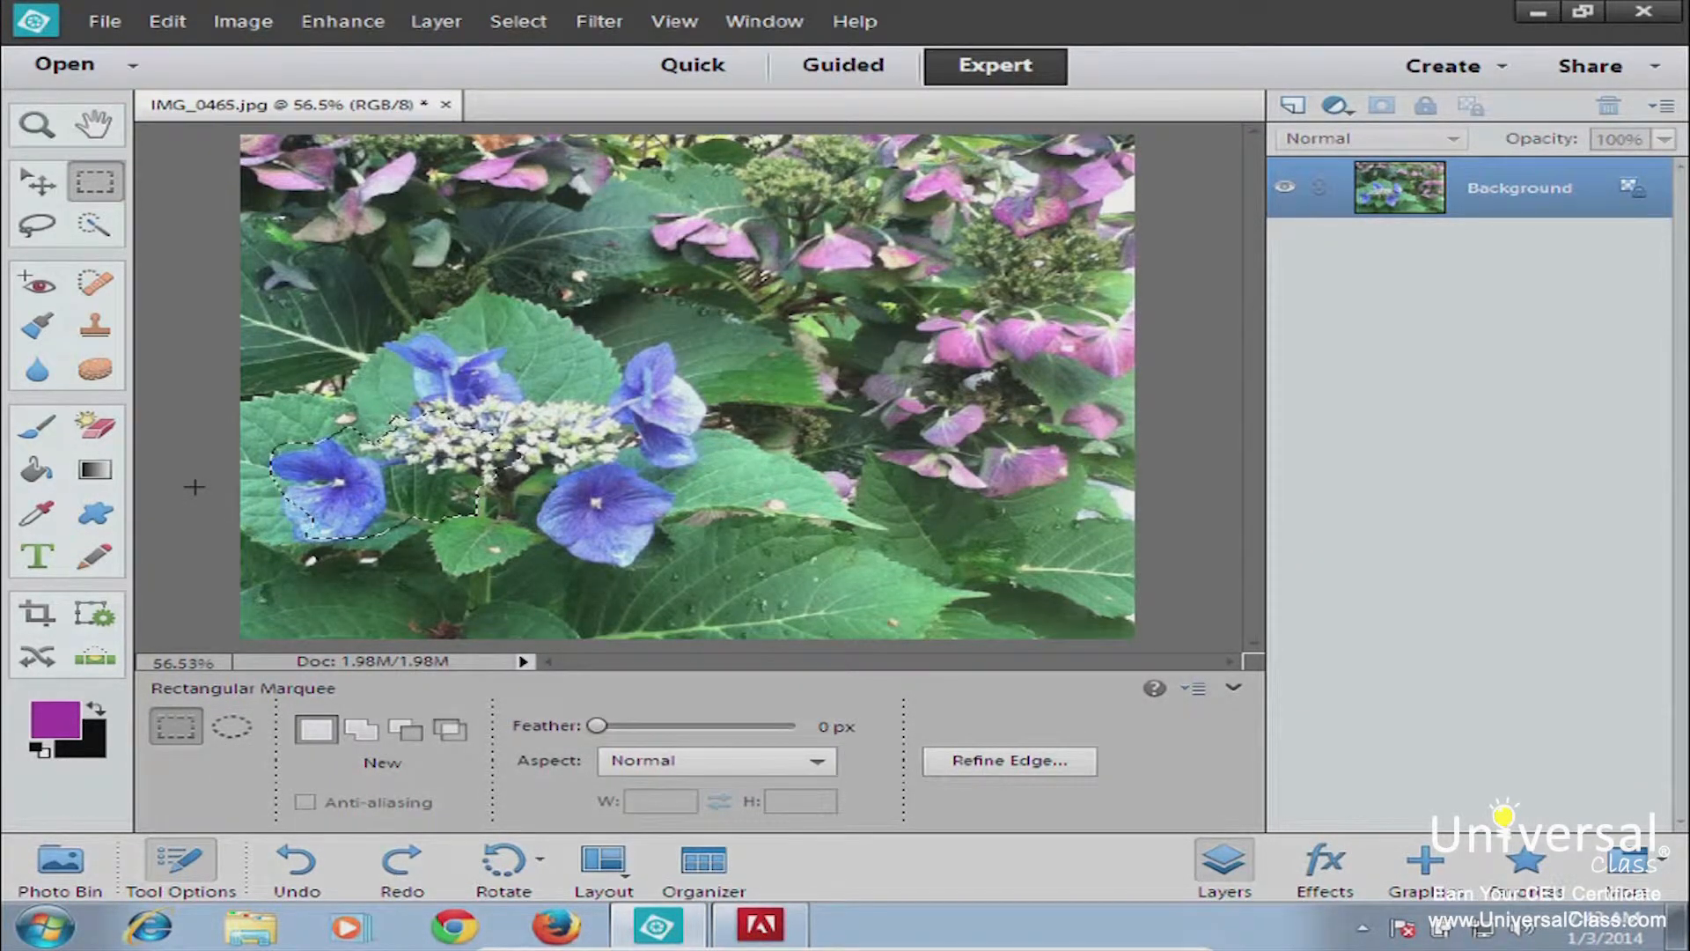
pyautogui.click(236, 132)
pyautogui.moveTo(449, 214); pyautogui.dragTo(1182, 667)
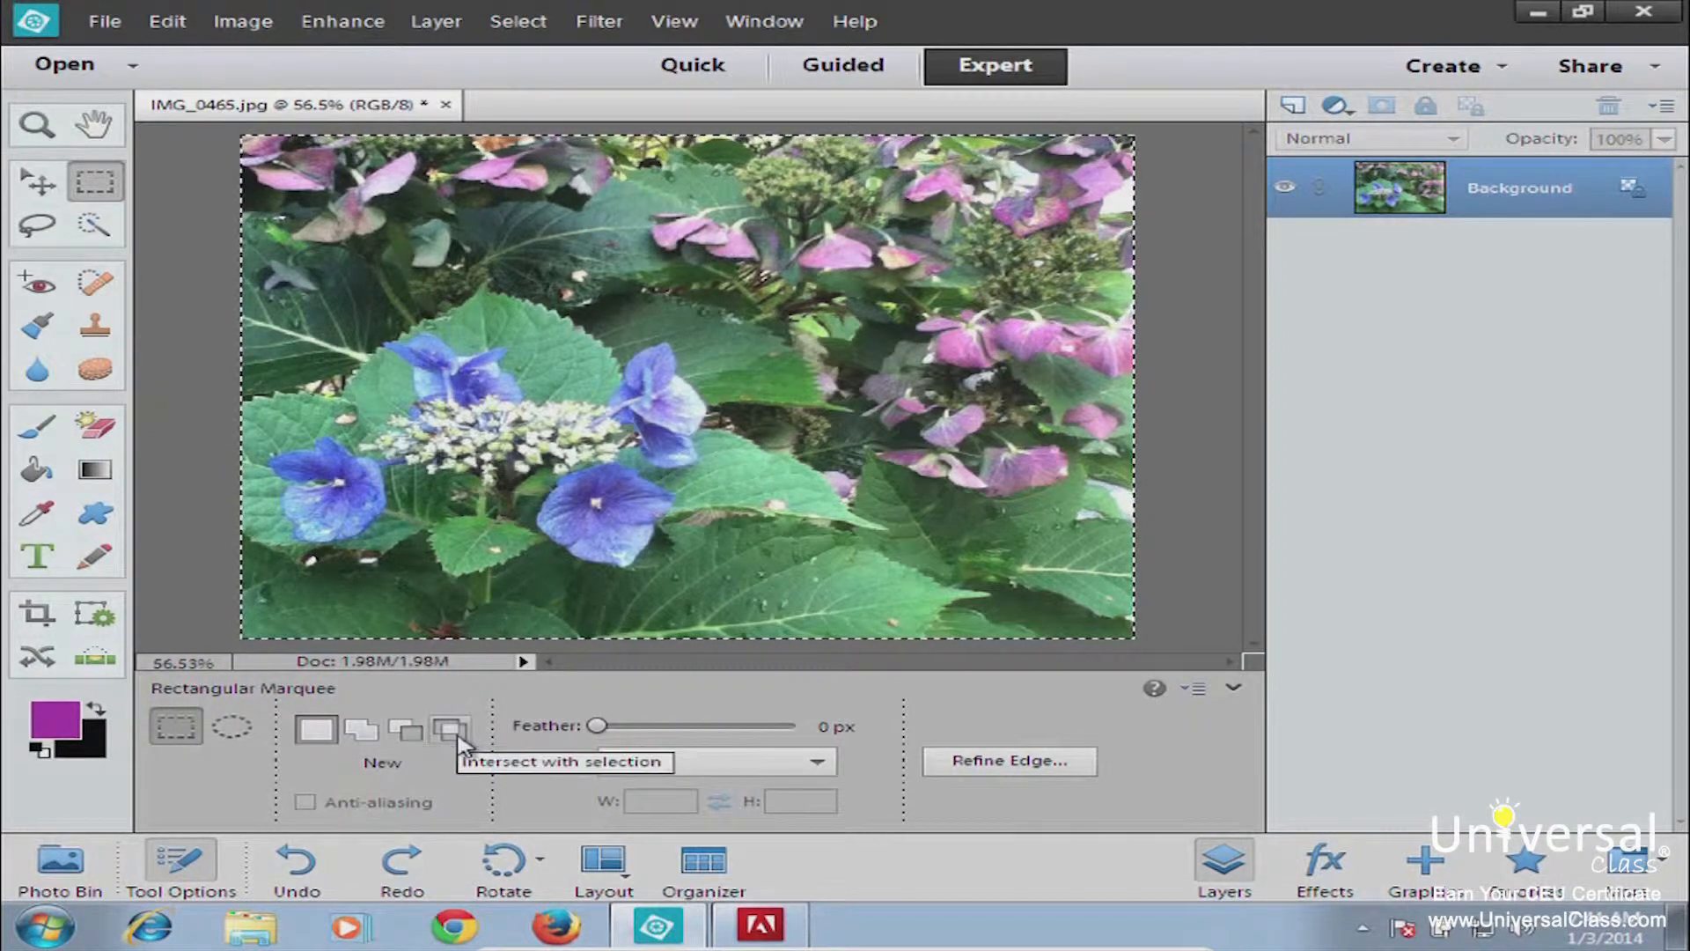
pyautogui.click(408, 730)
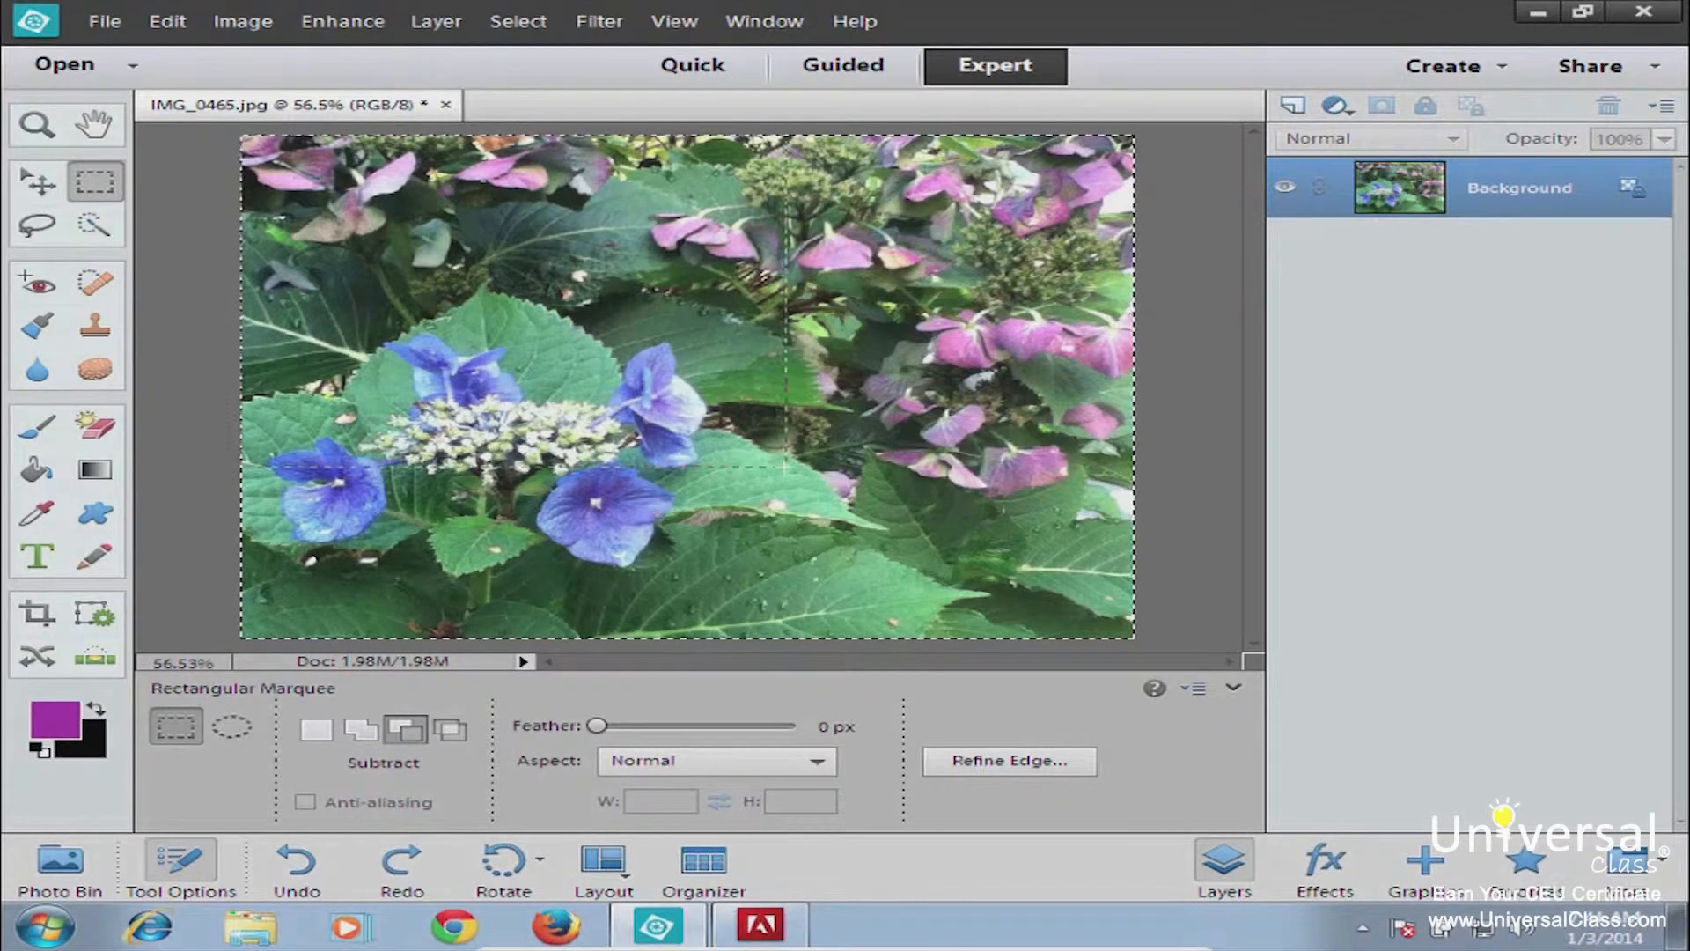
pyautogui.moveTo(647, 400); pyautogui.dragTo(643, 399)
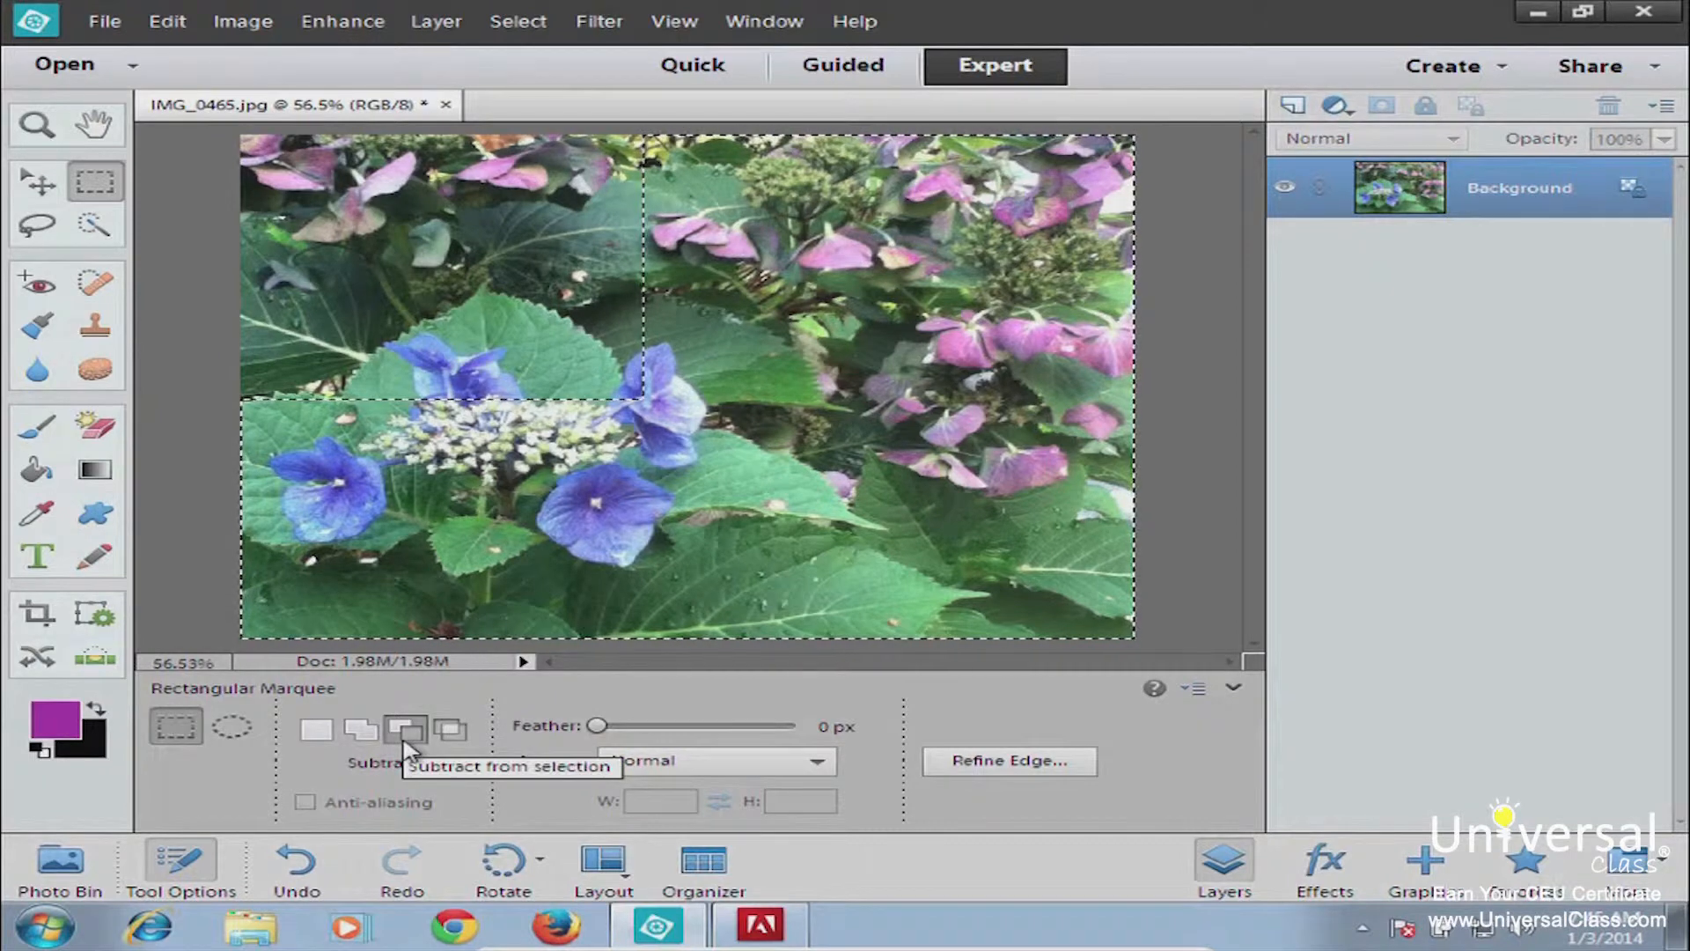
# Add the missing upper-left part back to the selection, and intersect it with a smaller rectangle at the photo's upper-left corner
pyautogui.click(359, 736)
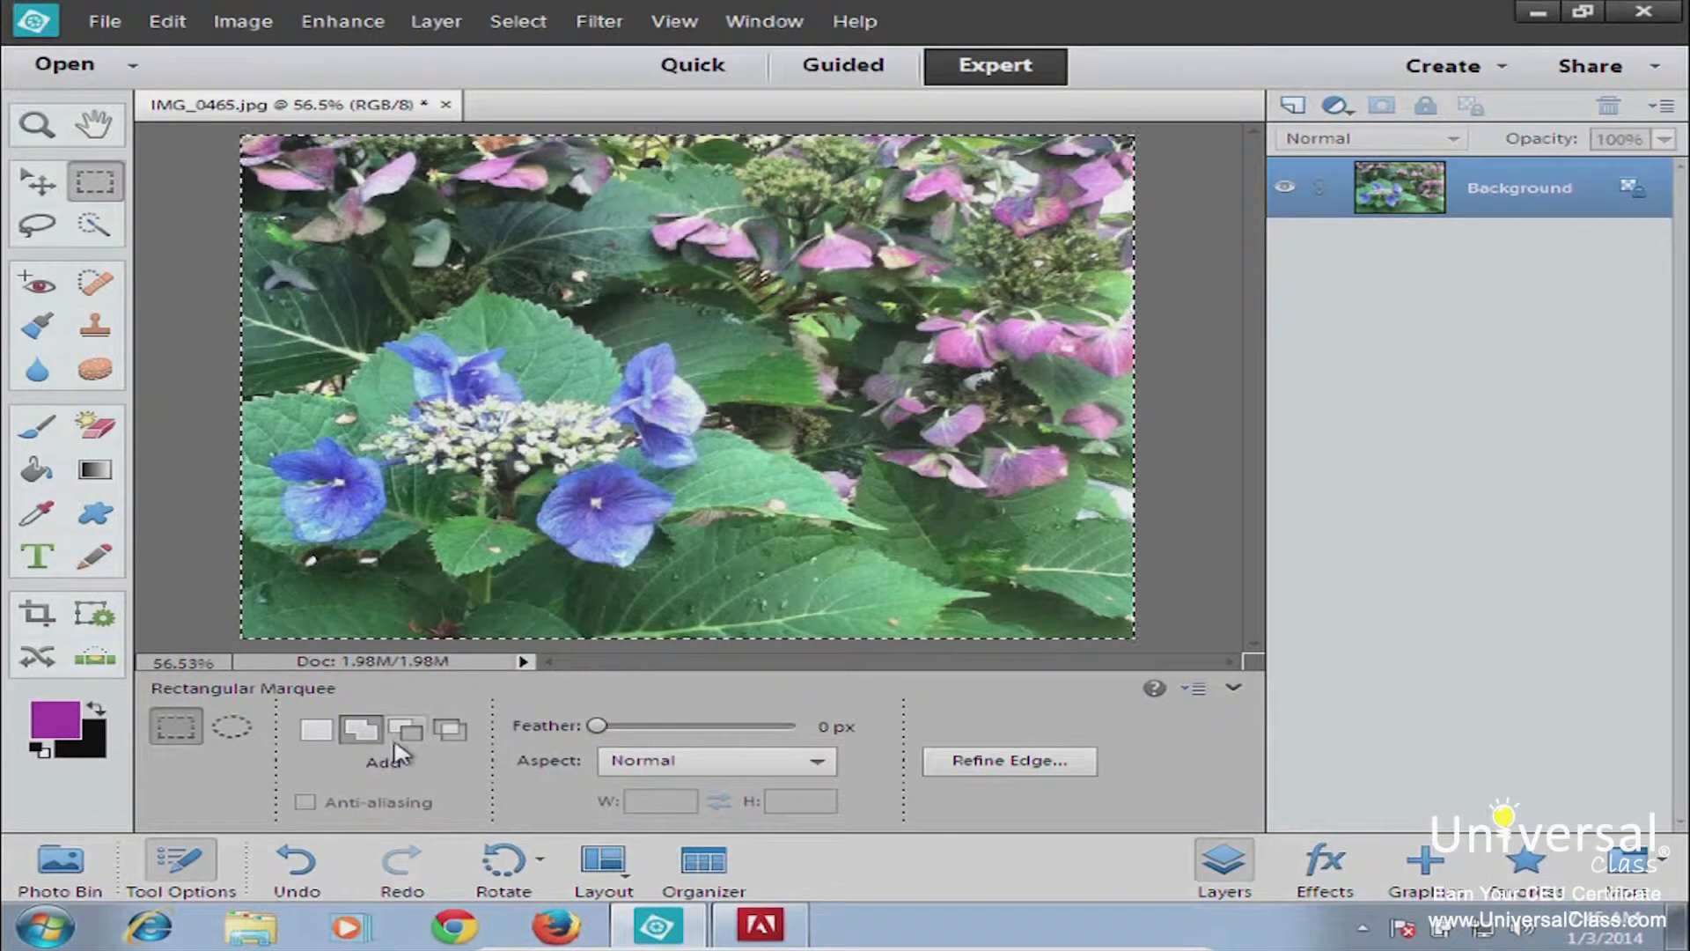
pyautogui.click(451, 731)
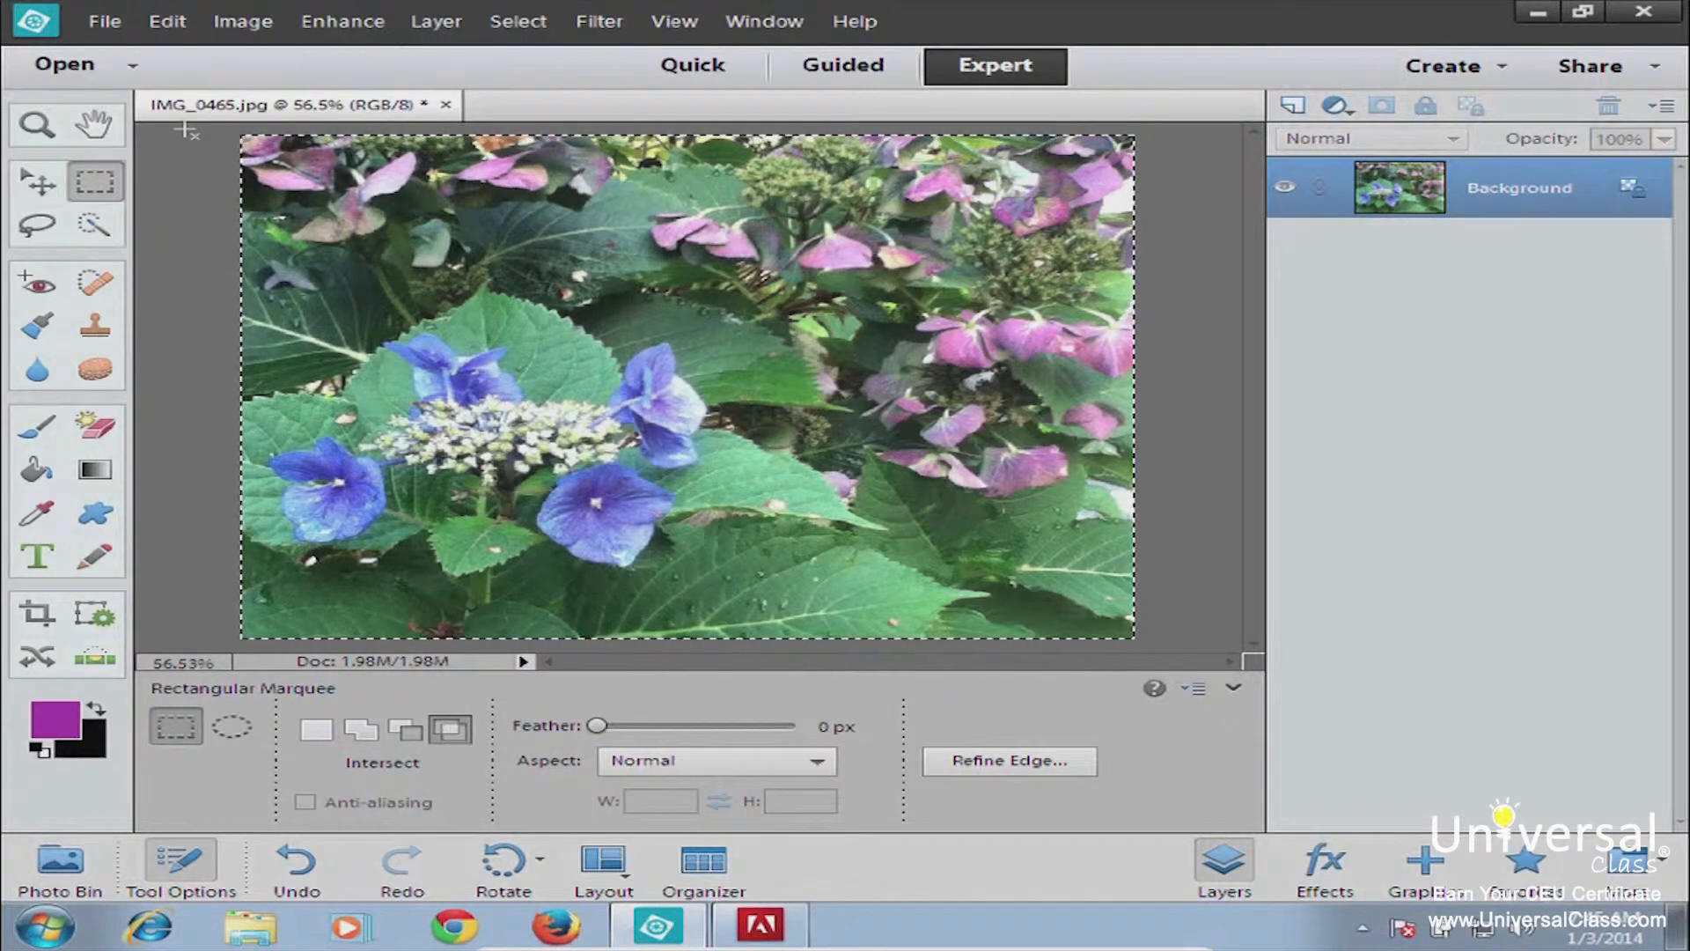
pyautogui.moveTo(185, 131); pyautogui.dragTo(568, 286)
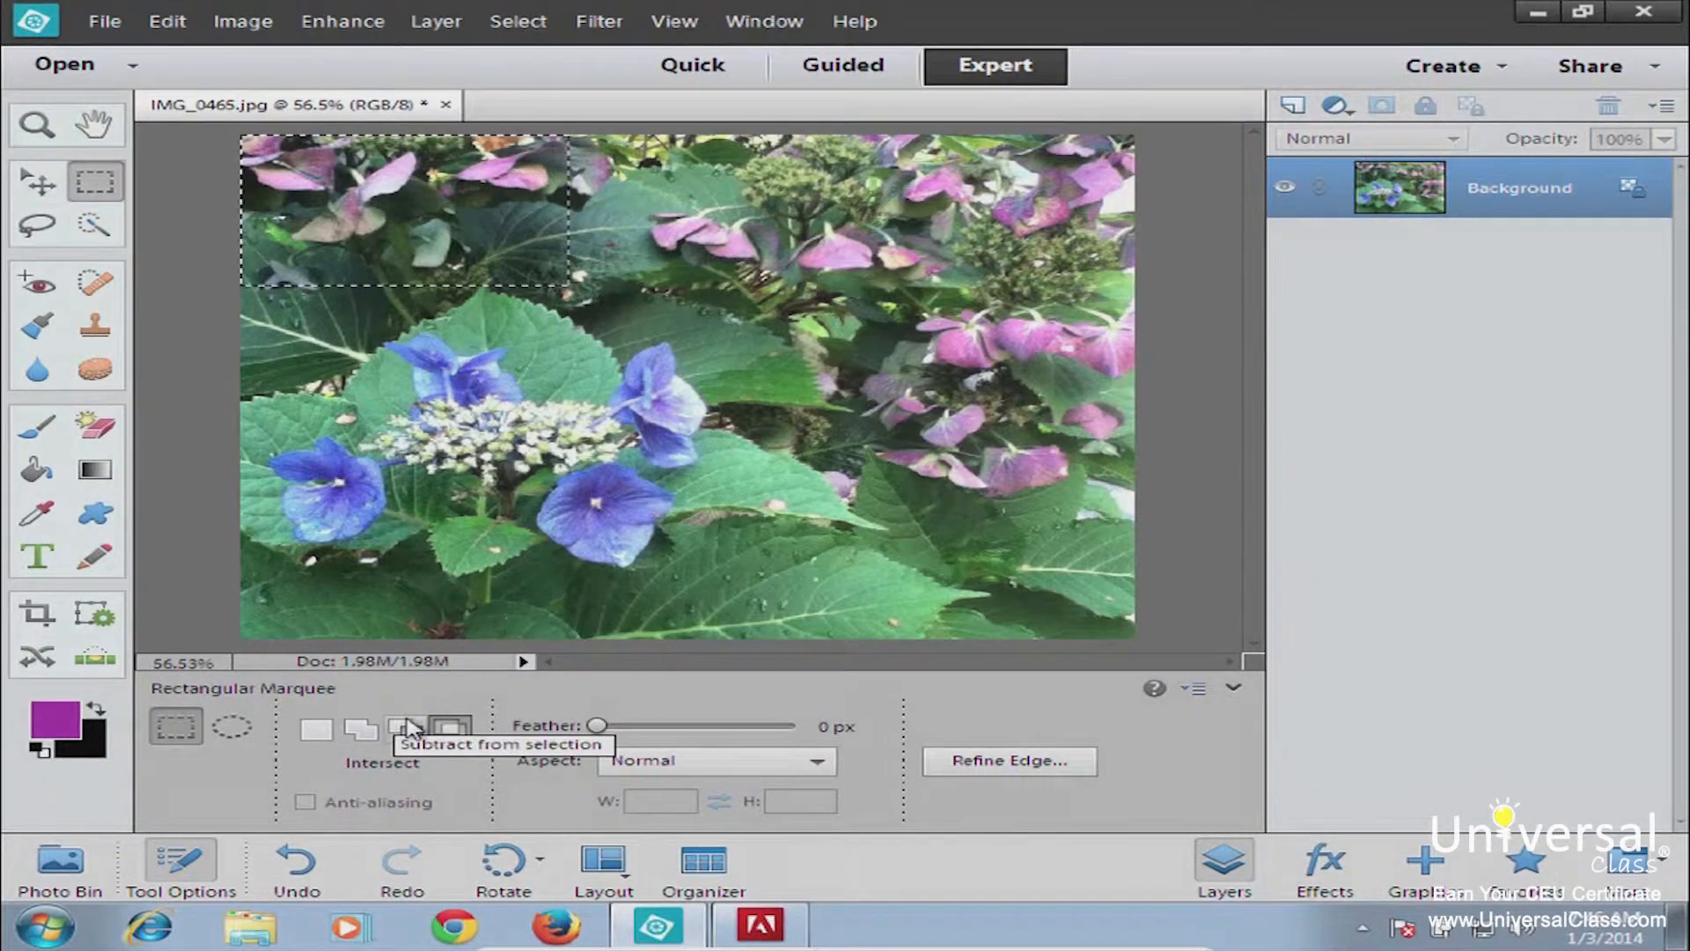
# Make a new rectangular selection over the photo's upper-left part and apply the Colored Pencil filter to it
pyautogui.click(315, 729)
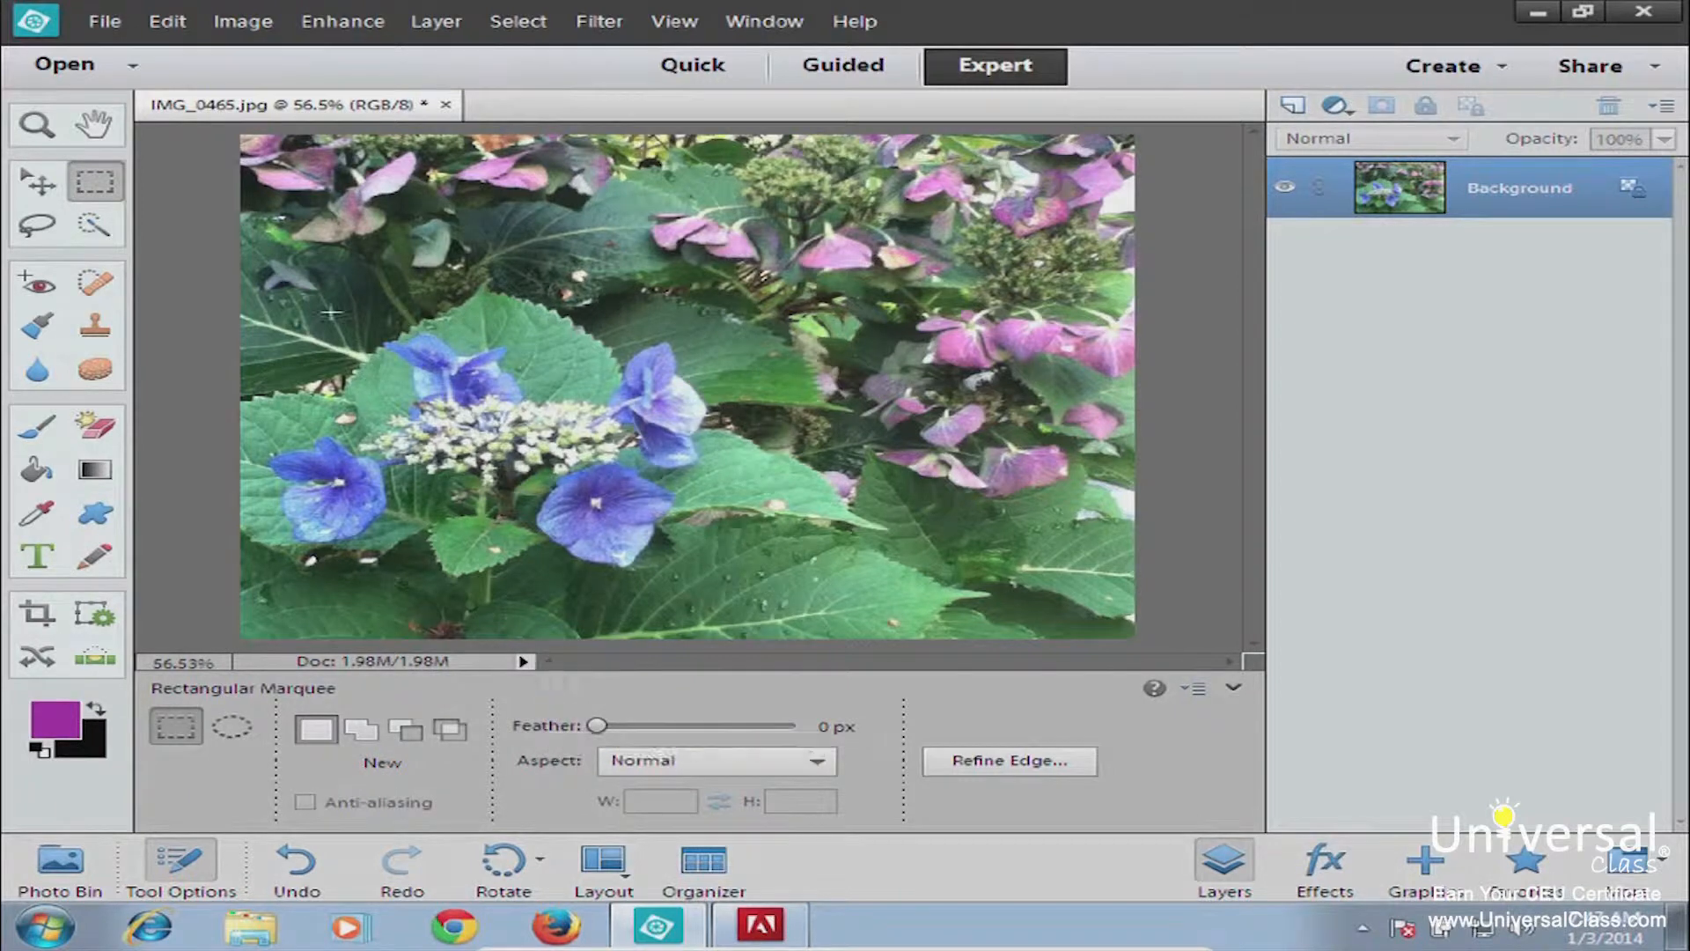
pyautogui.moveTo(253, 170); pyautogui.dragTo(623, 466)
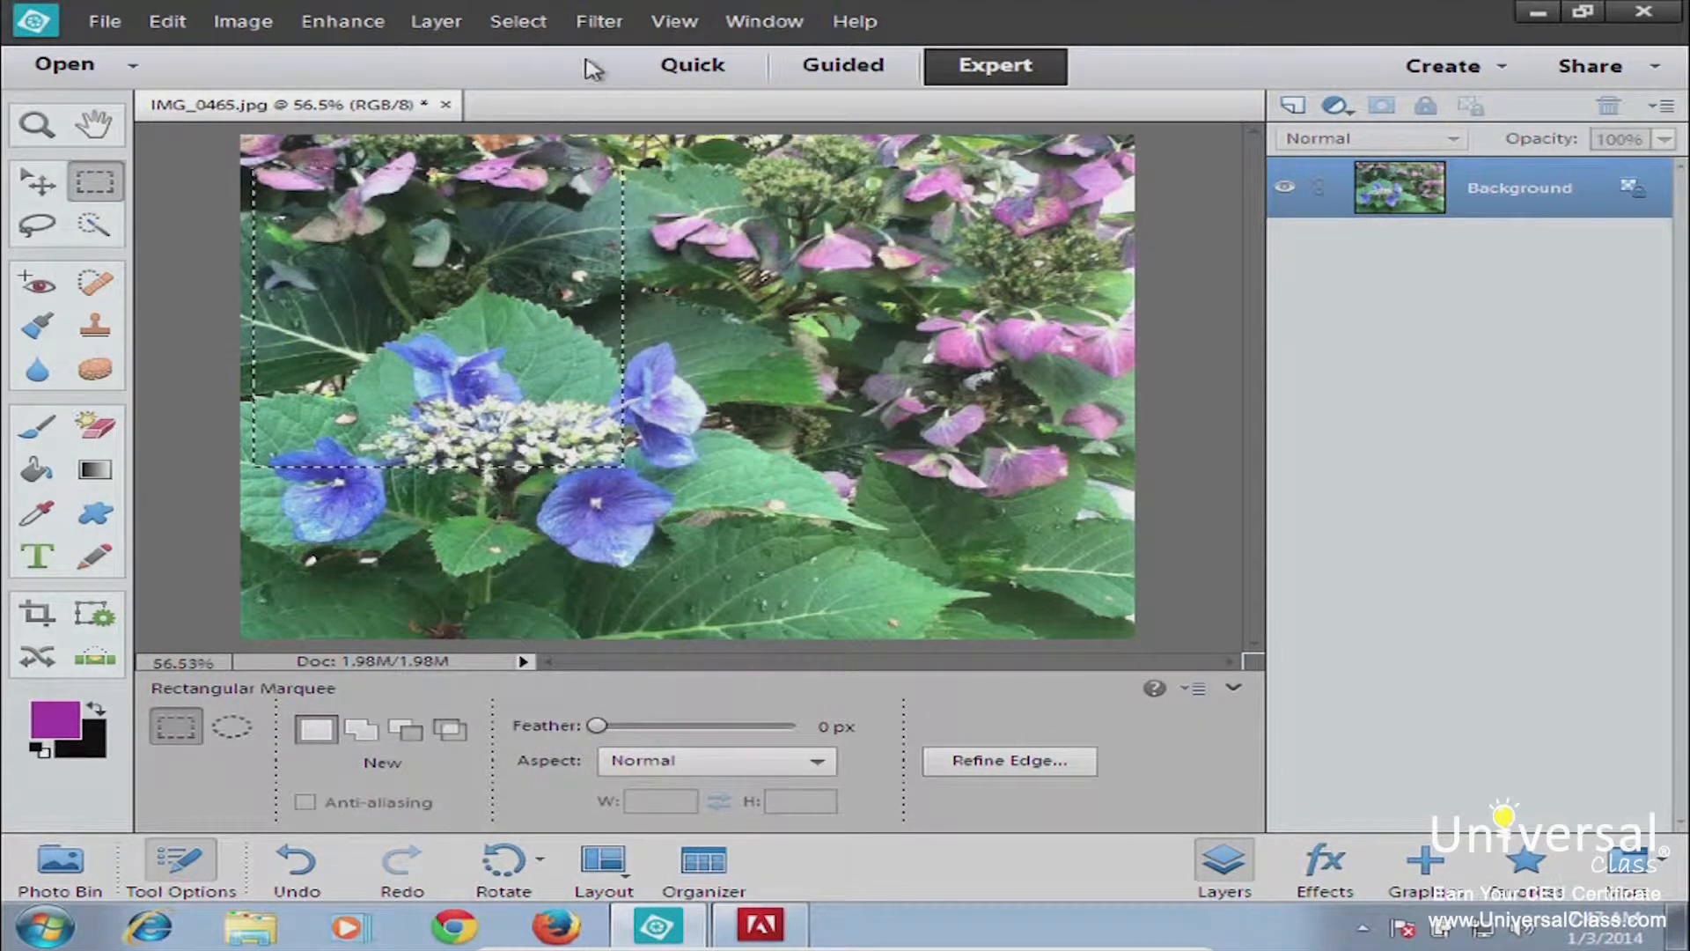
pyautogui.click(599, 21)
pyautogui.moveTo(827, 180)
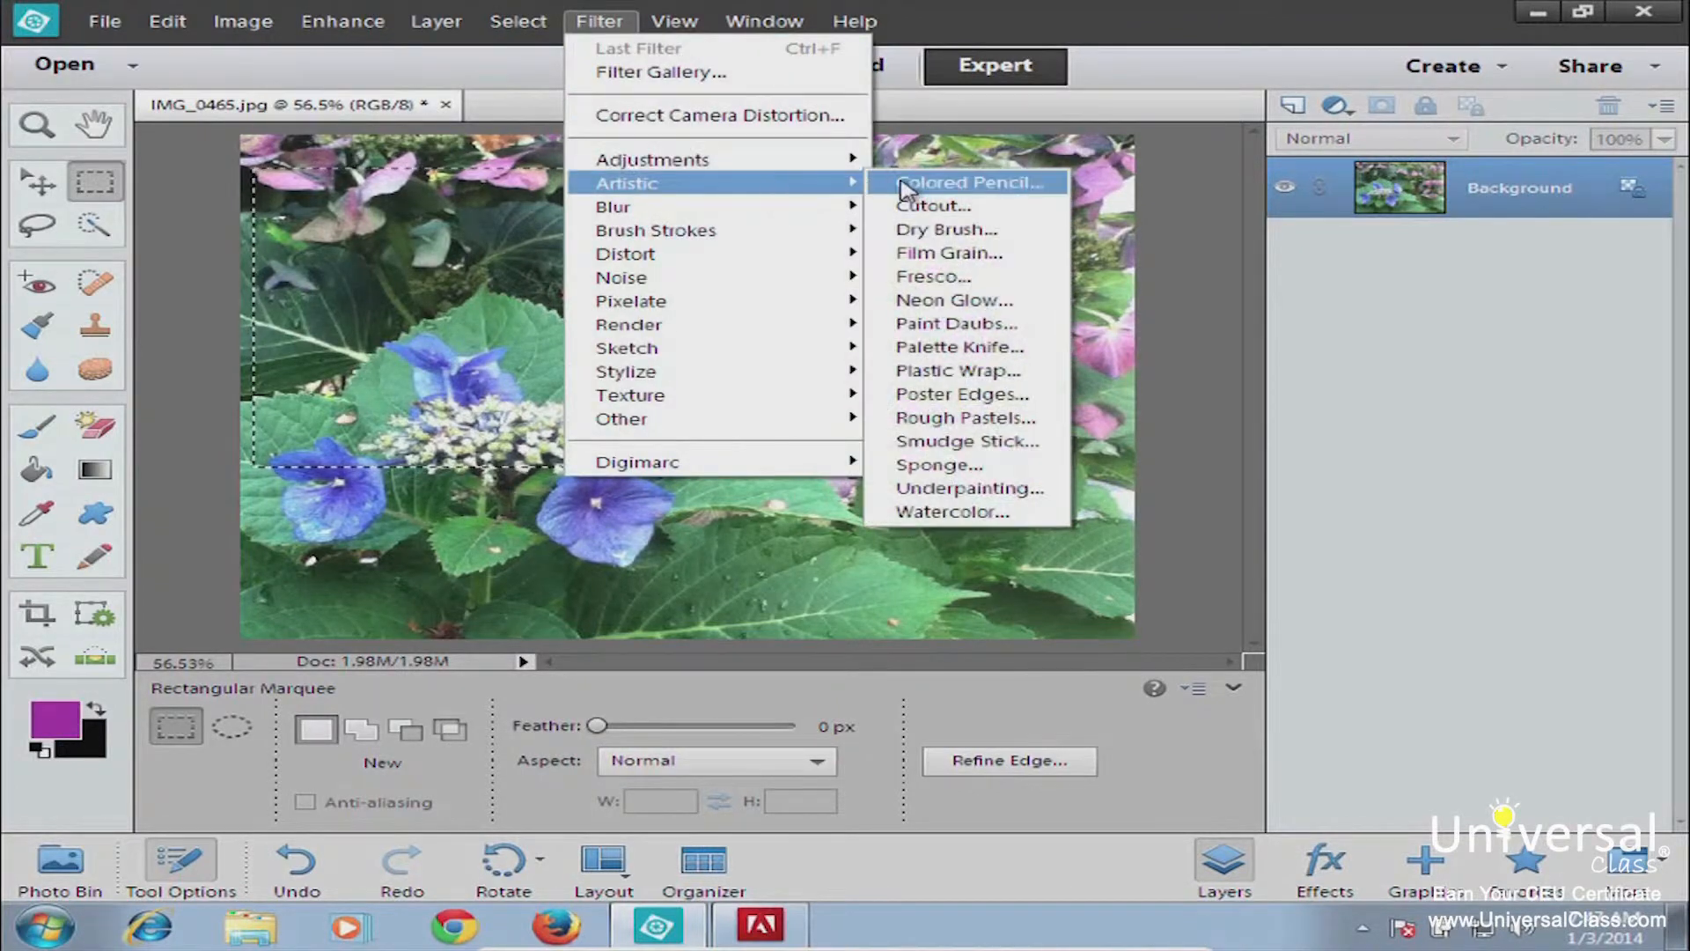
pyautogui.click(962, 182)
pyautogui.click(1519, 70)
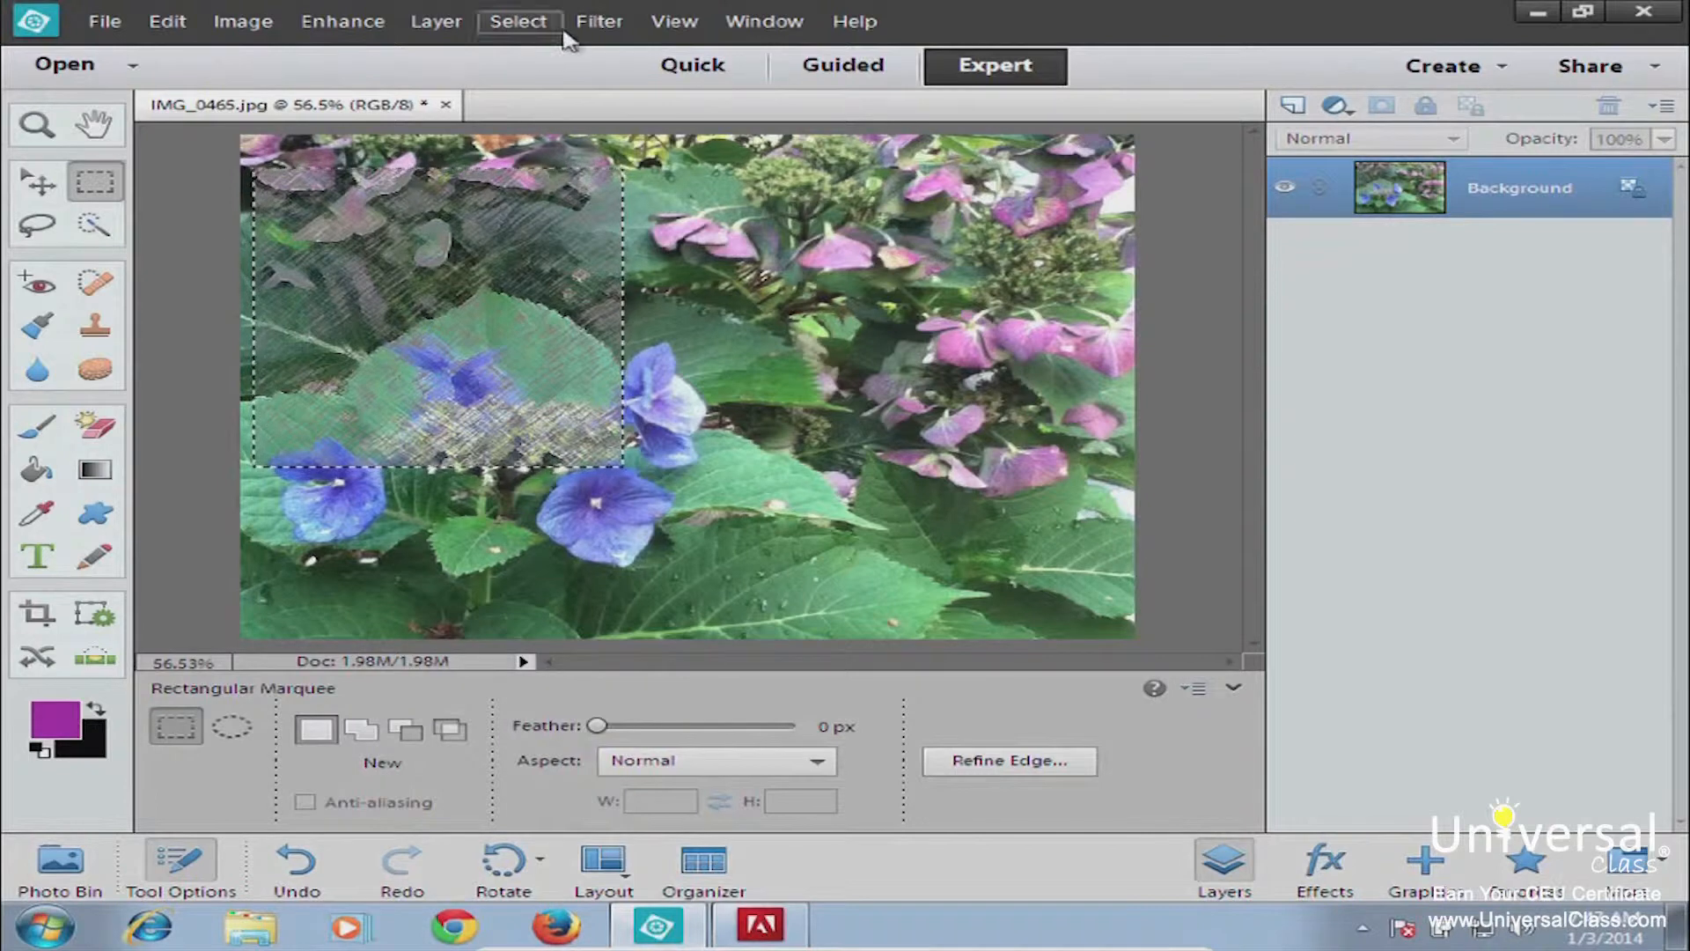
# Clear the selection to check the filtered area's hard edge, and undo the Colored Pencil filter
pyautogui.click(651, 164)
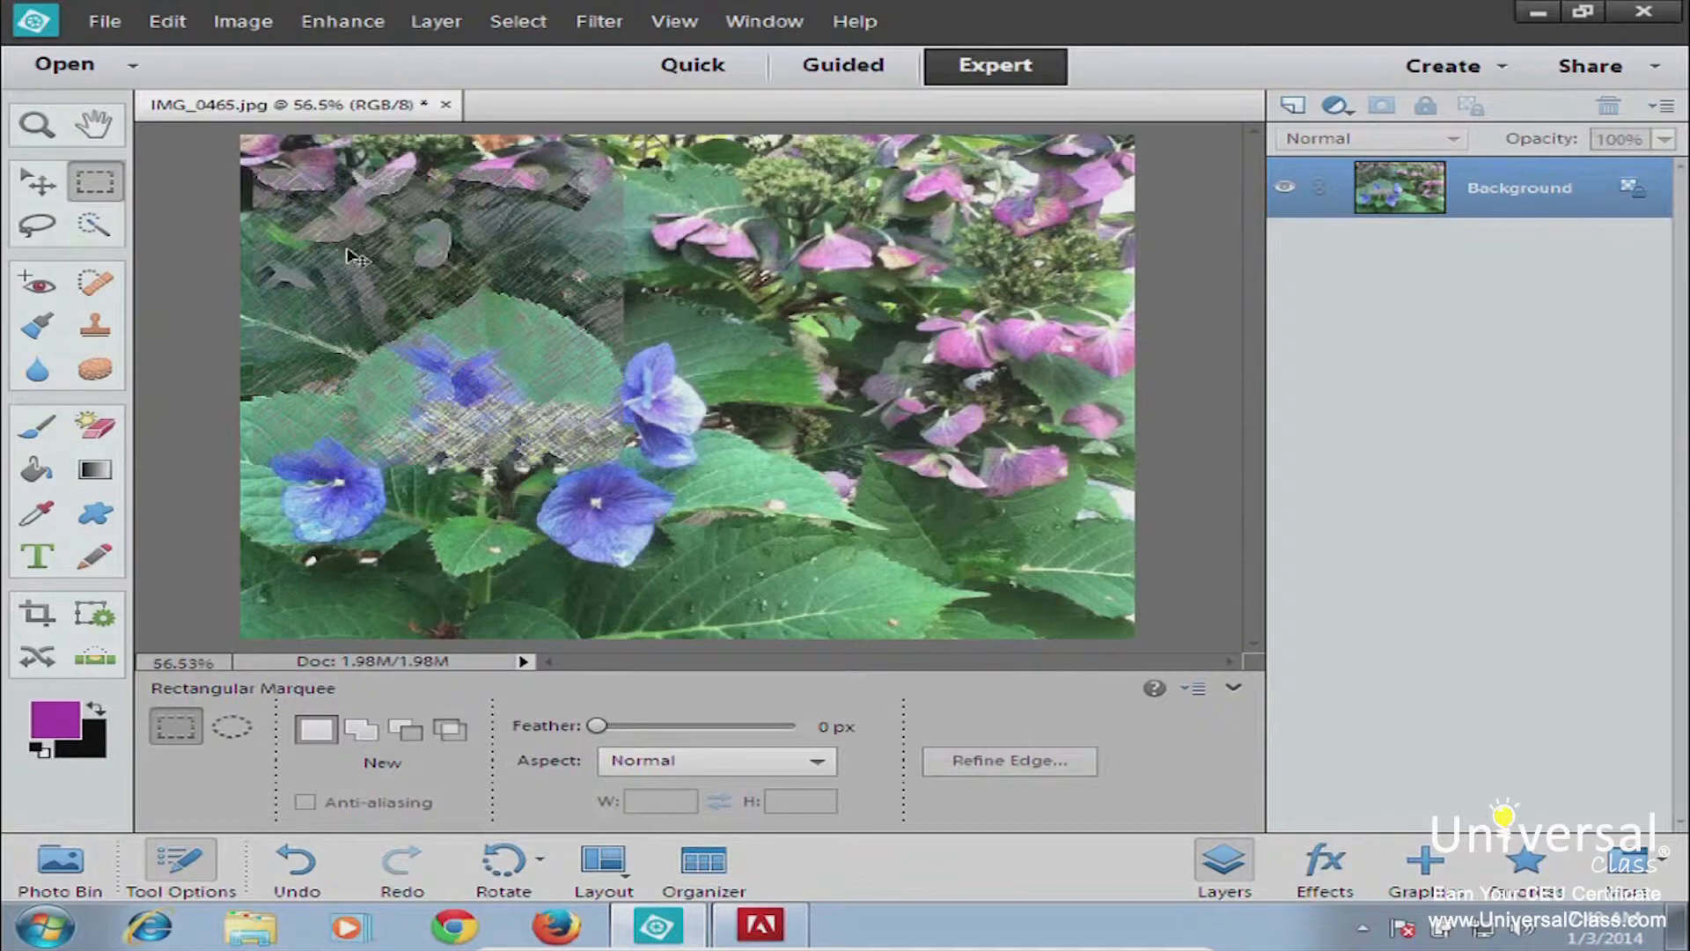
pyautogui.hotkey('ctrl', 'z')
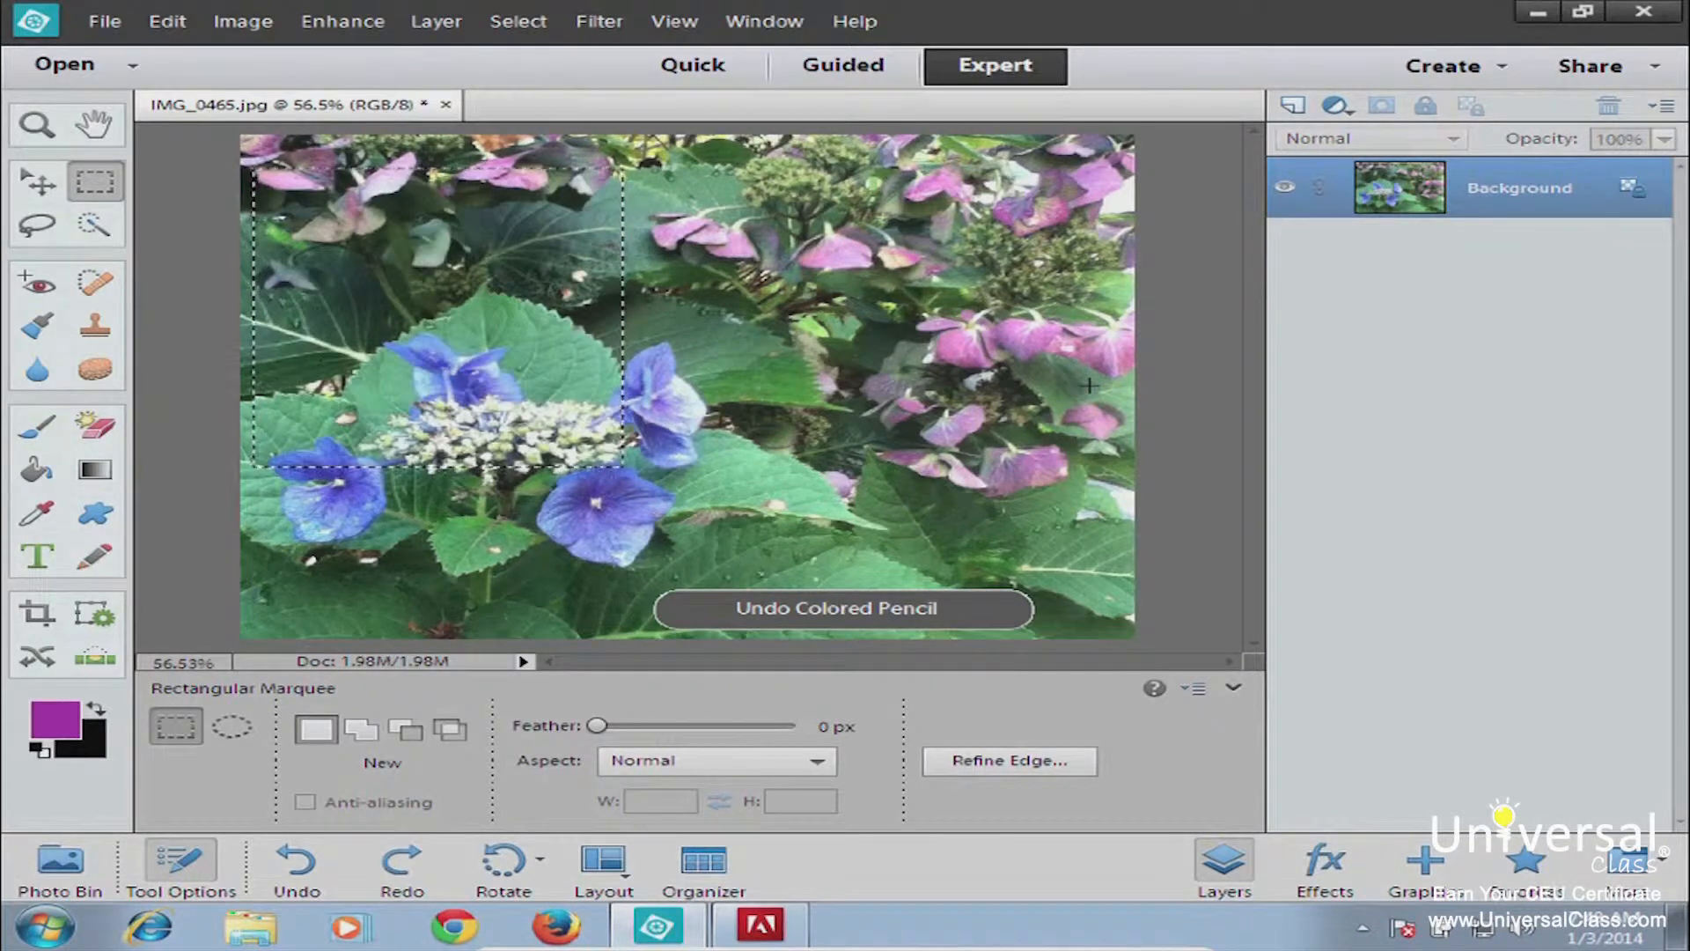
# Set the Rectangular Marquee's feather to 14 px and draw a new selection around the central blue flower cluster
pyautogui.moveTo(598, 724)
pyautogui.mouseDown()
pyautogui.moveTo(623, 731)
pyautogui.moveTo(608, 737)
pyautogui.mouseUp()
pyautogui.click(526, 363)
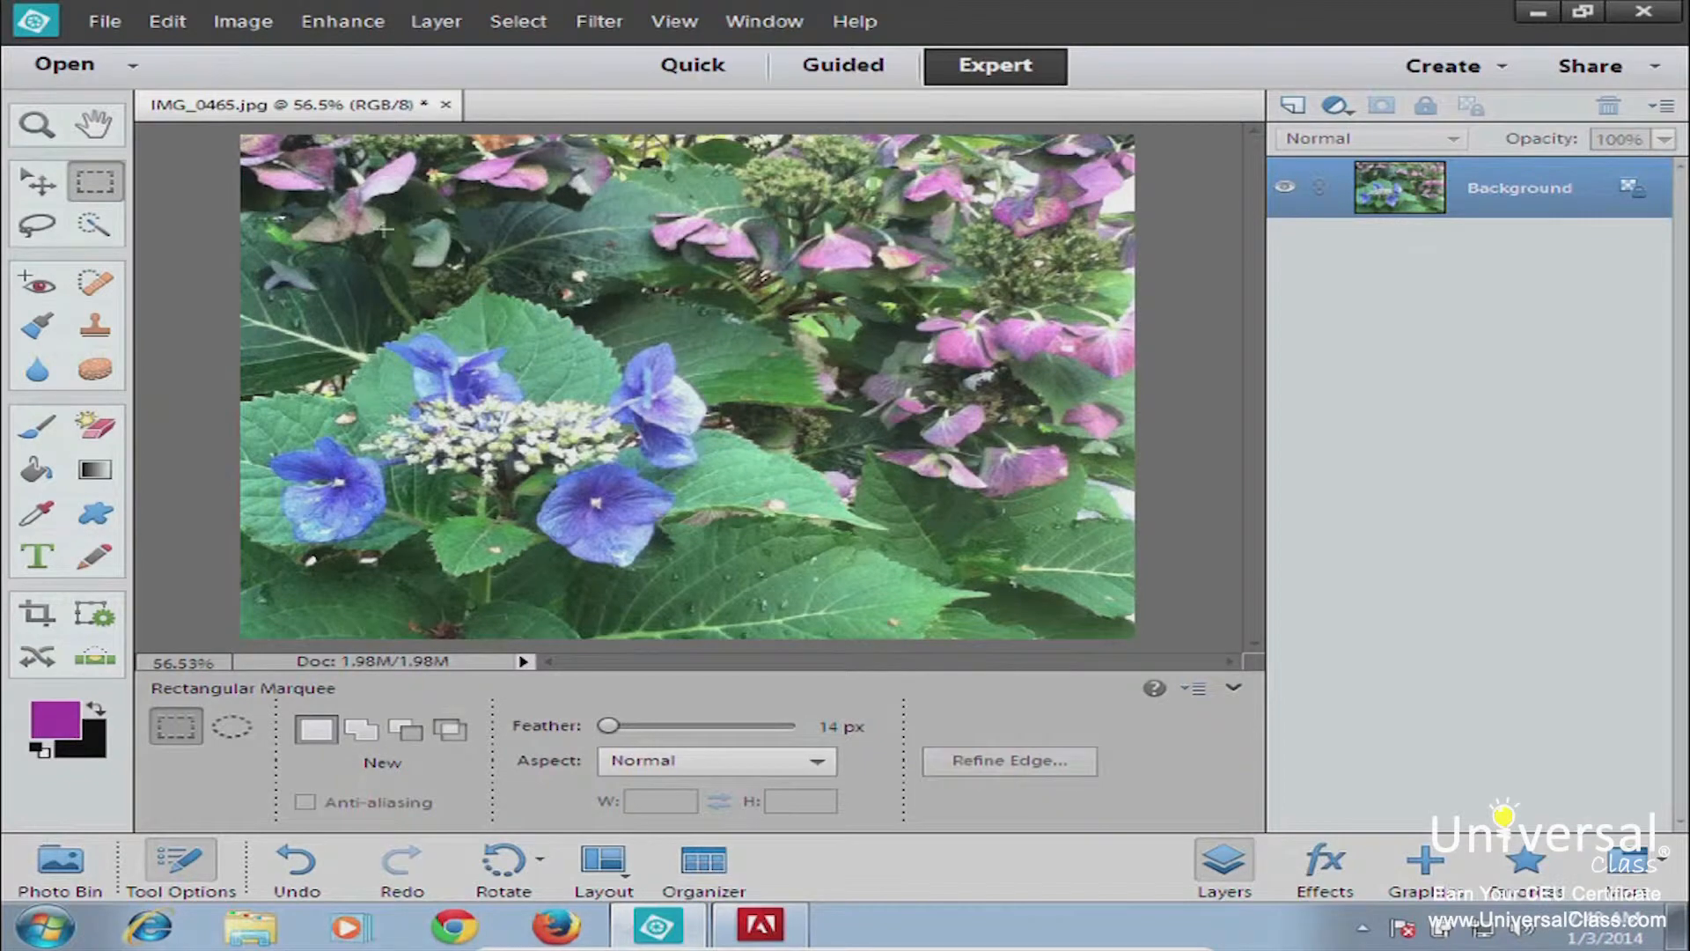
pyautogui.moveTo(324, 187); pyautogui.dragTo(756, 516)
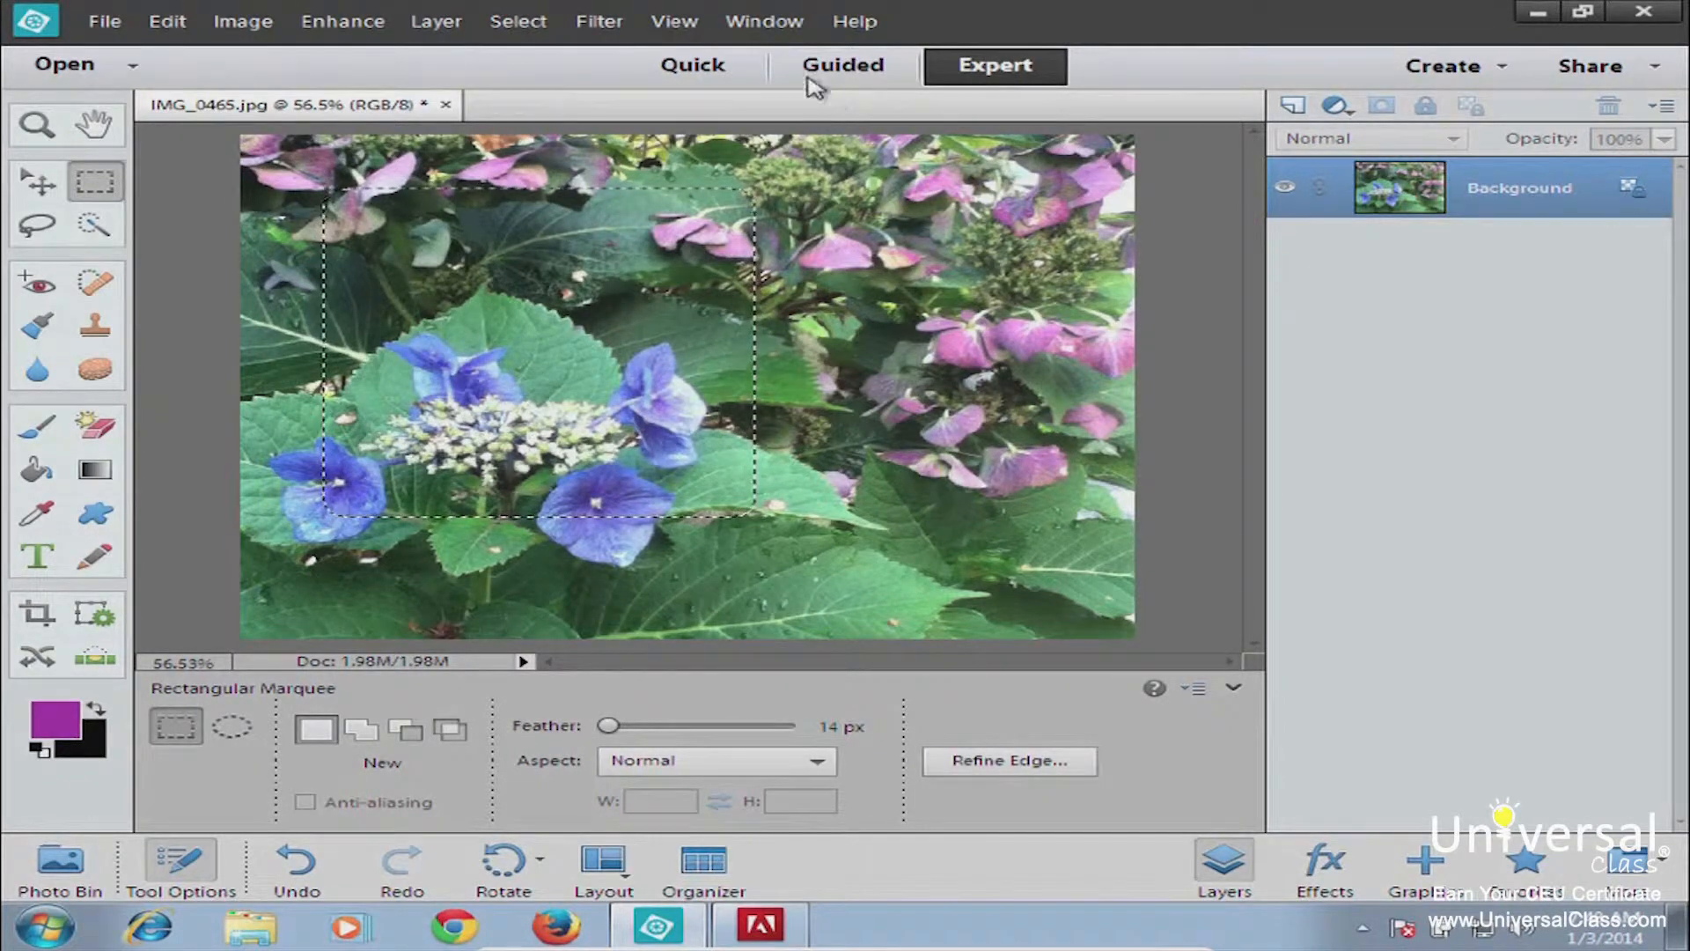
# Apply the Colored Pencil filter to the feathered selection, deselect to check the soft edge, and undo both
pyautogui.click(588, 25)
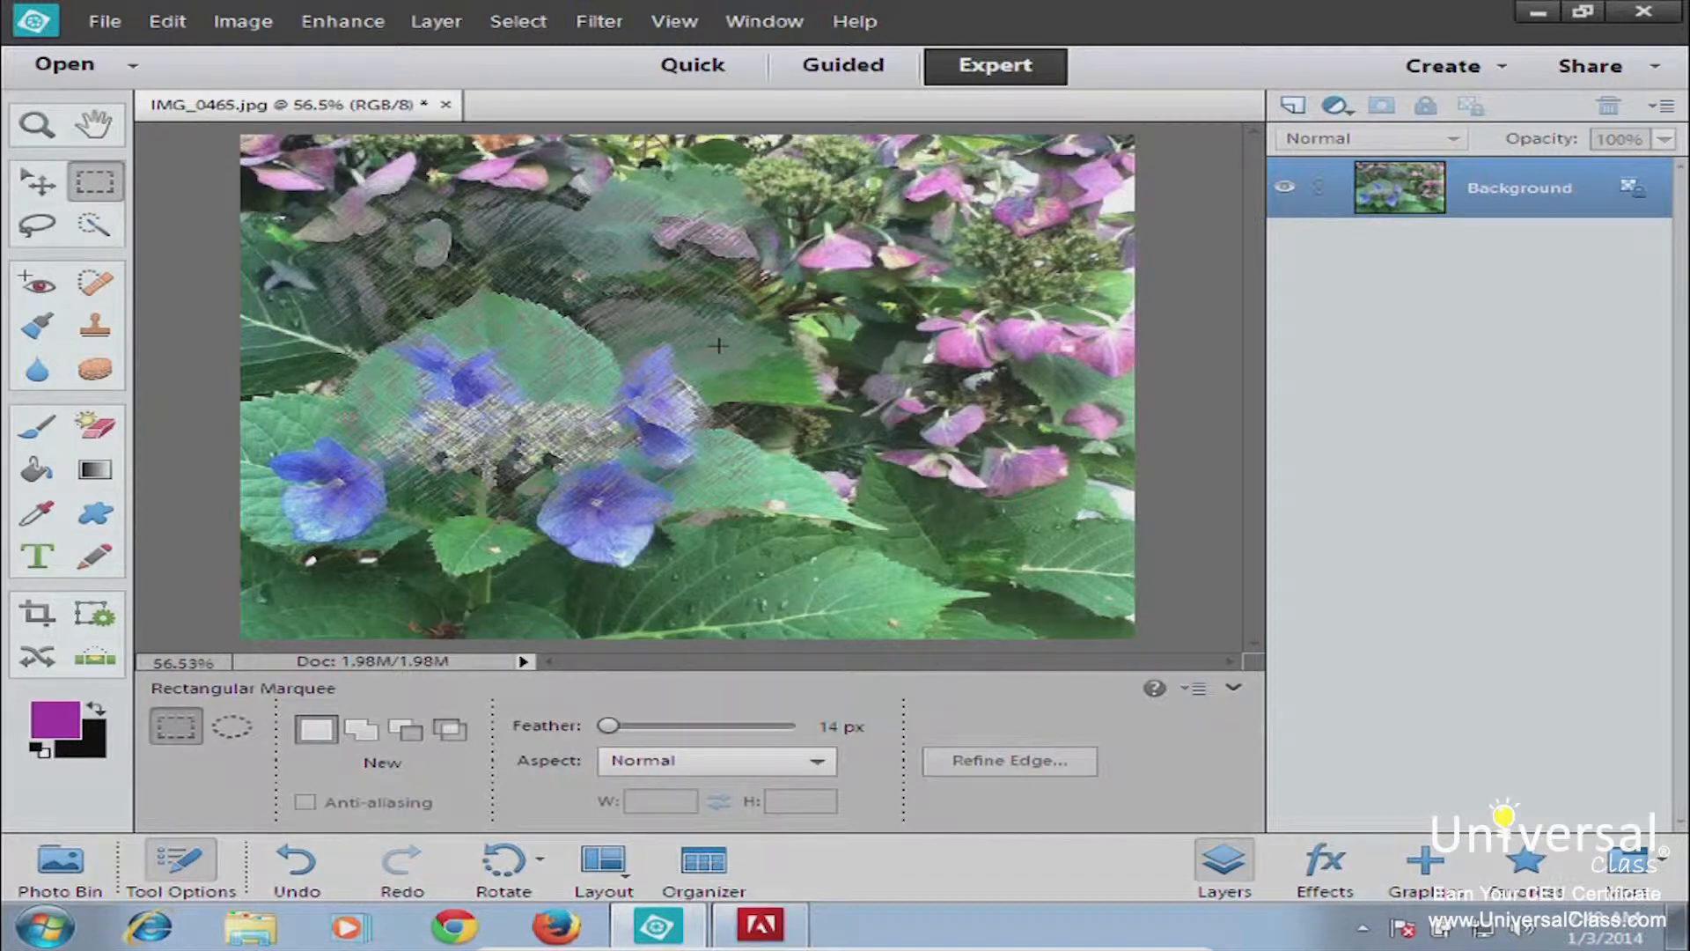
pyautogui.hotkey('ctrl', 'z')
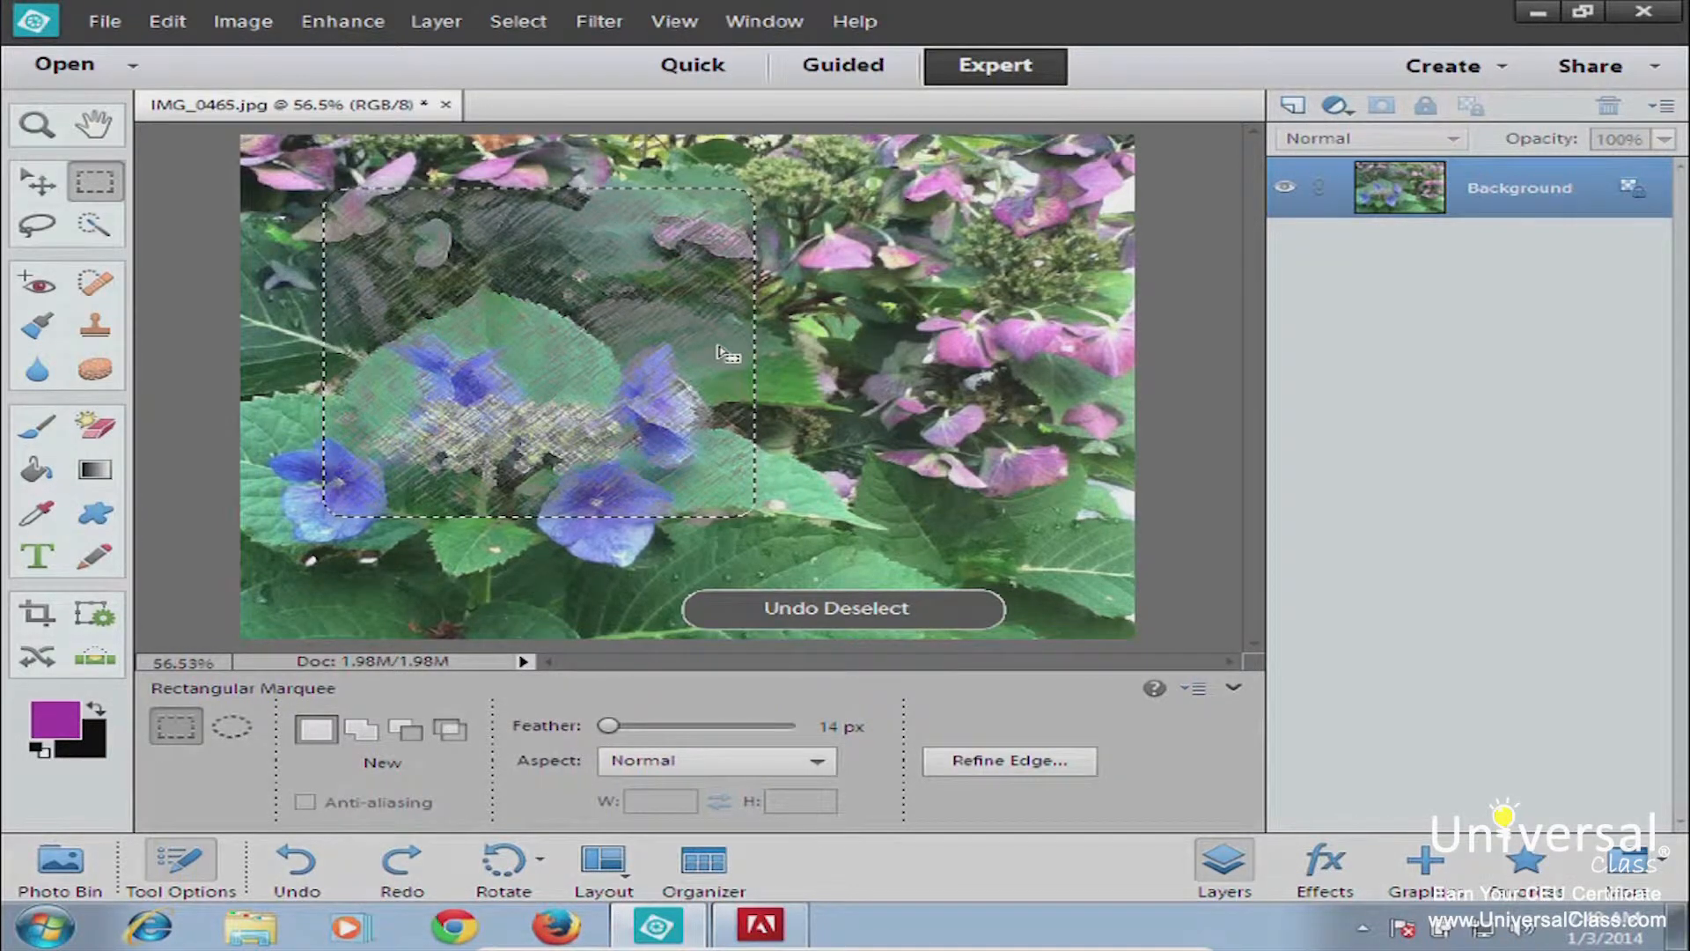
pyautogui.hotkey('ctrl', 'z')
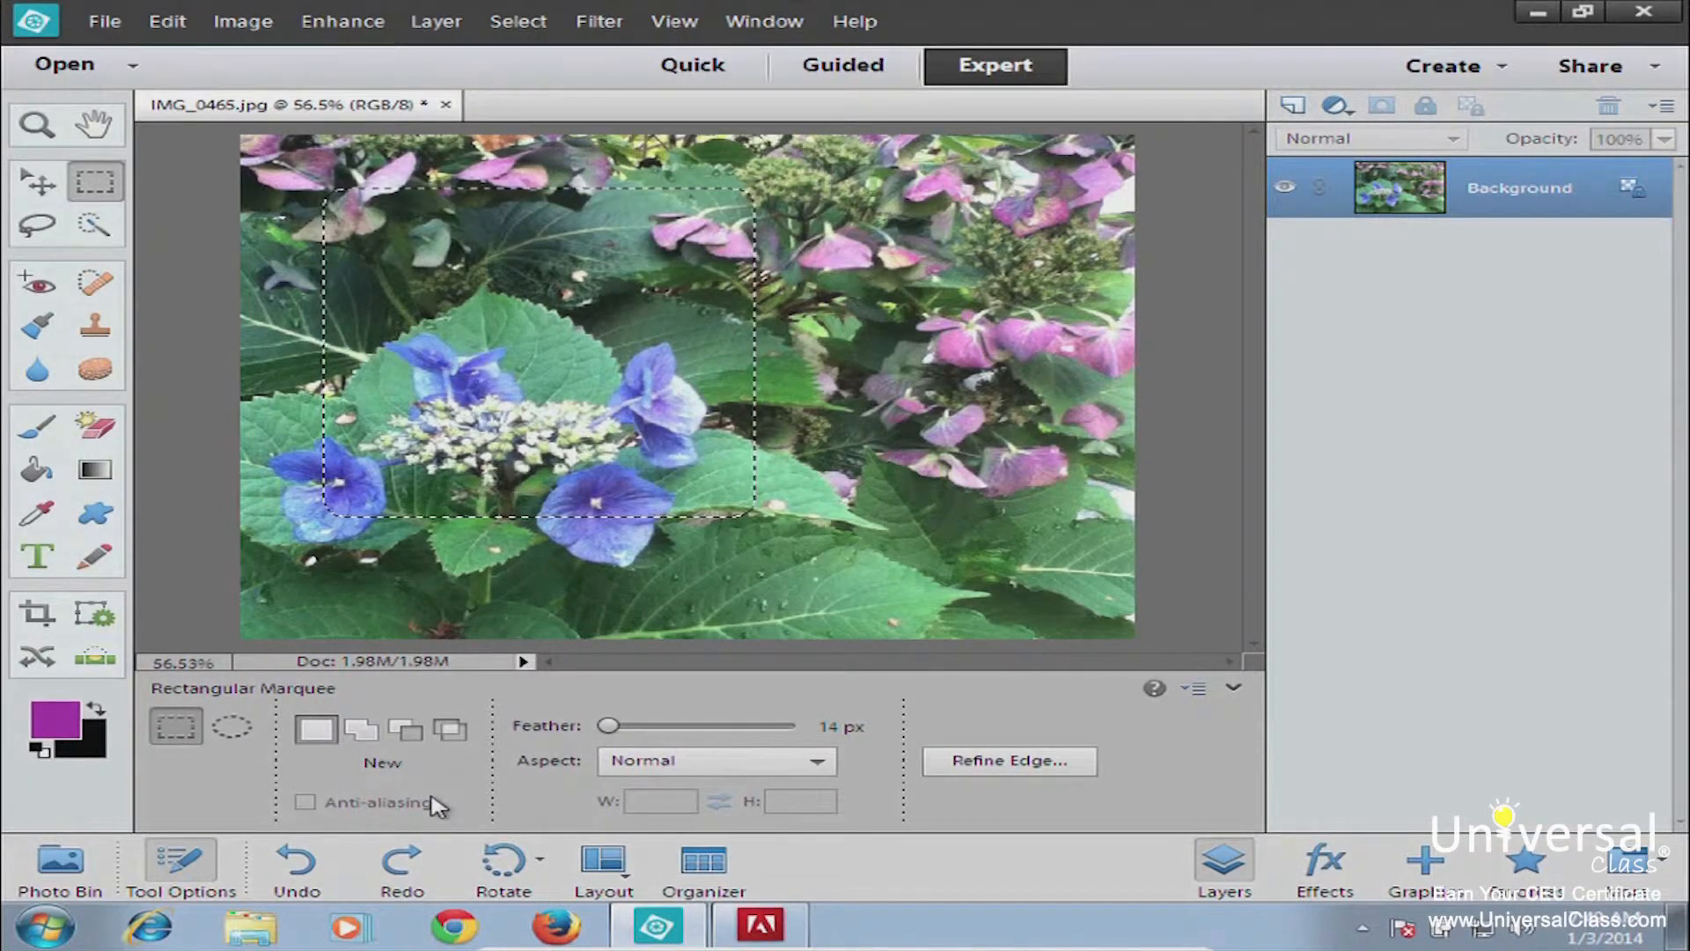
# Draw a large elliptical selection across most of the photo, and compare the rectangular and elliptical marquee options
pyautogui.click(236, 733)
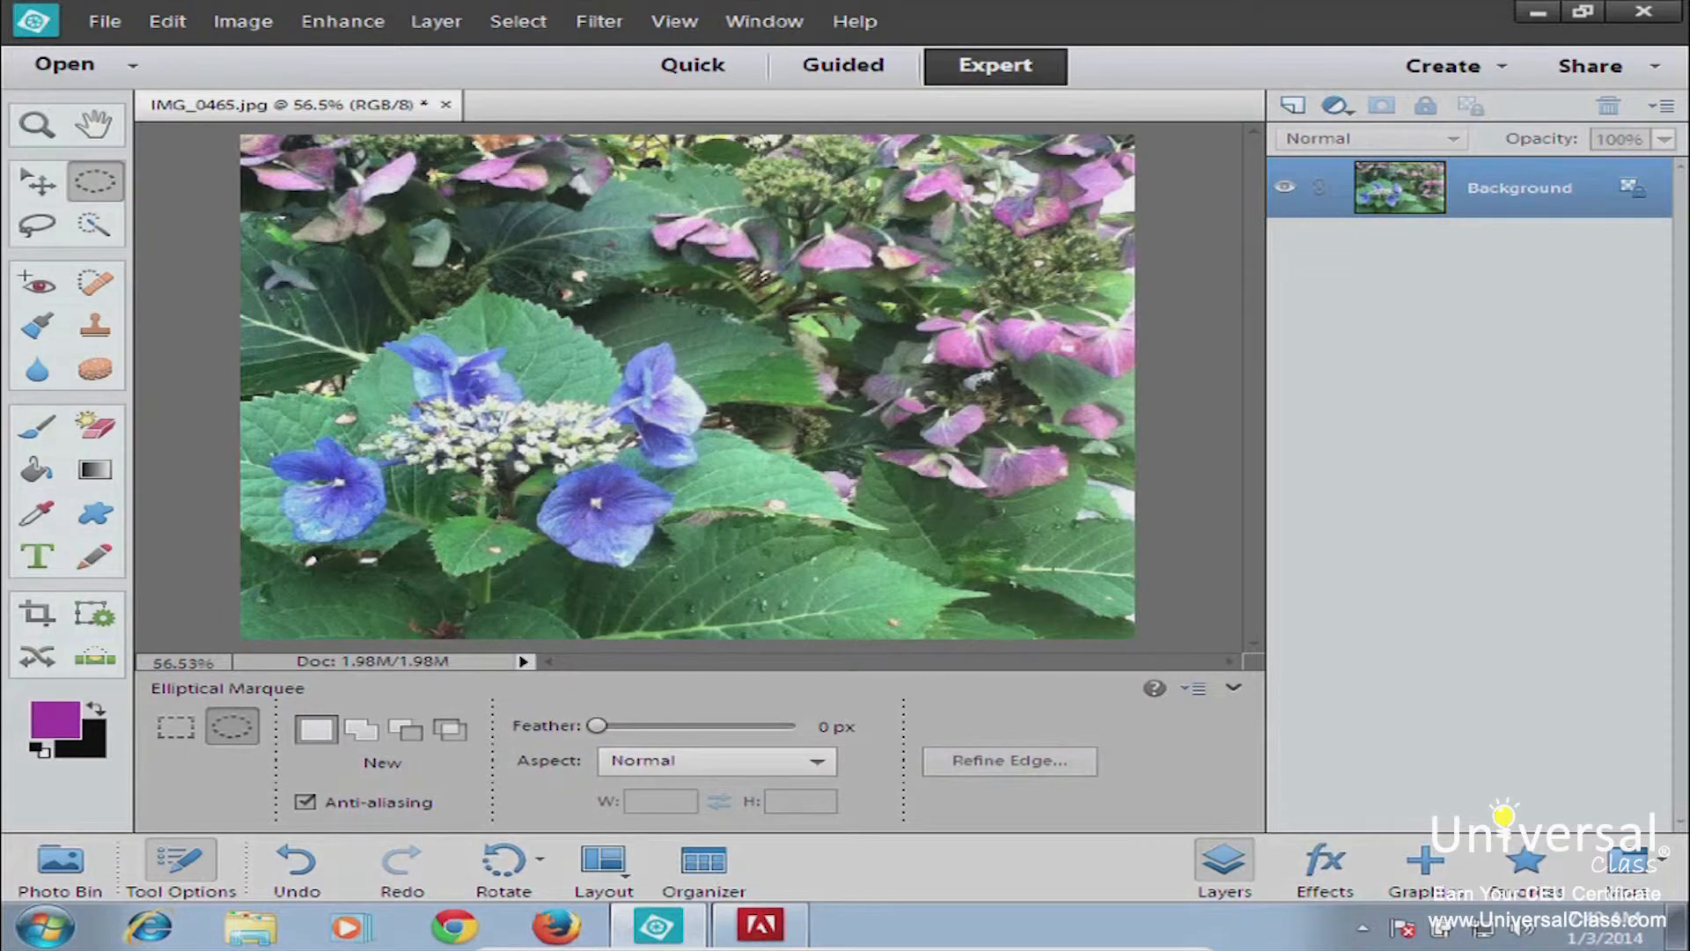
pyautogui.moveTo(280, 149); pyautogui.dragTo(1063, 579)
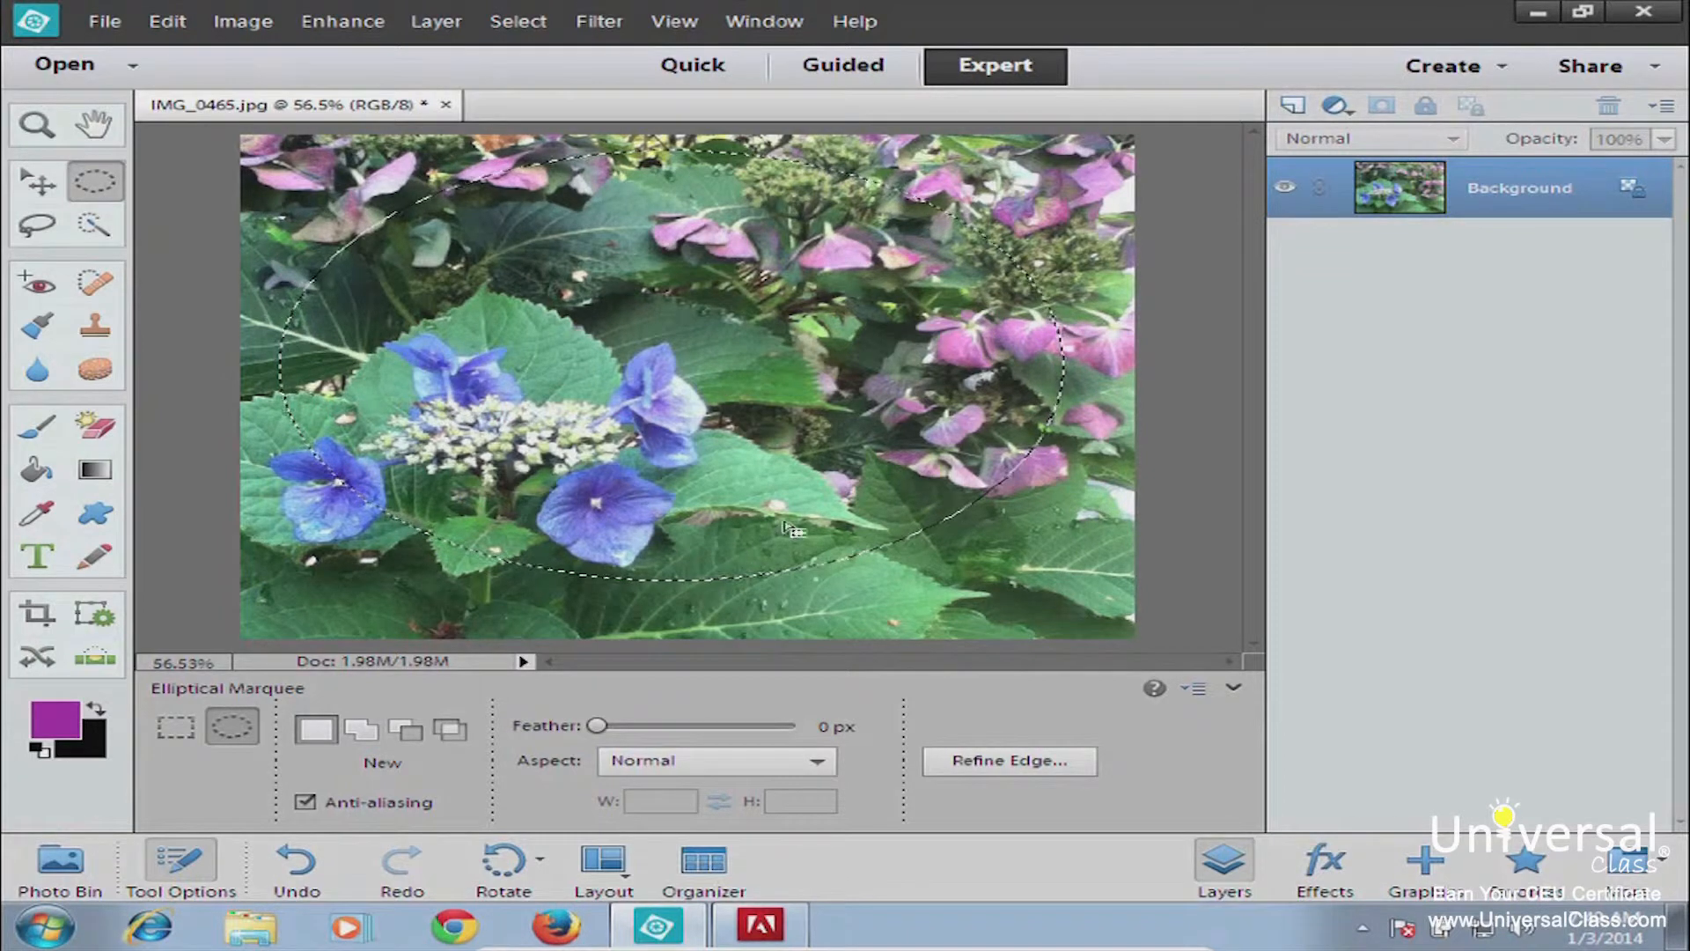
pyautogui.click(175, 727)
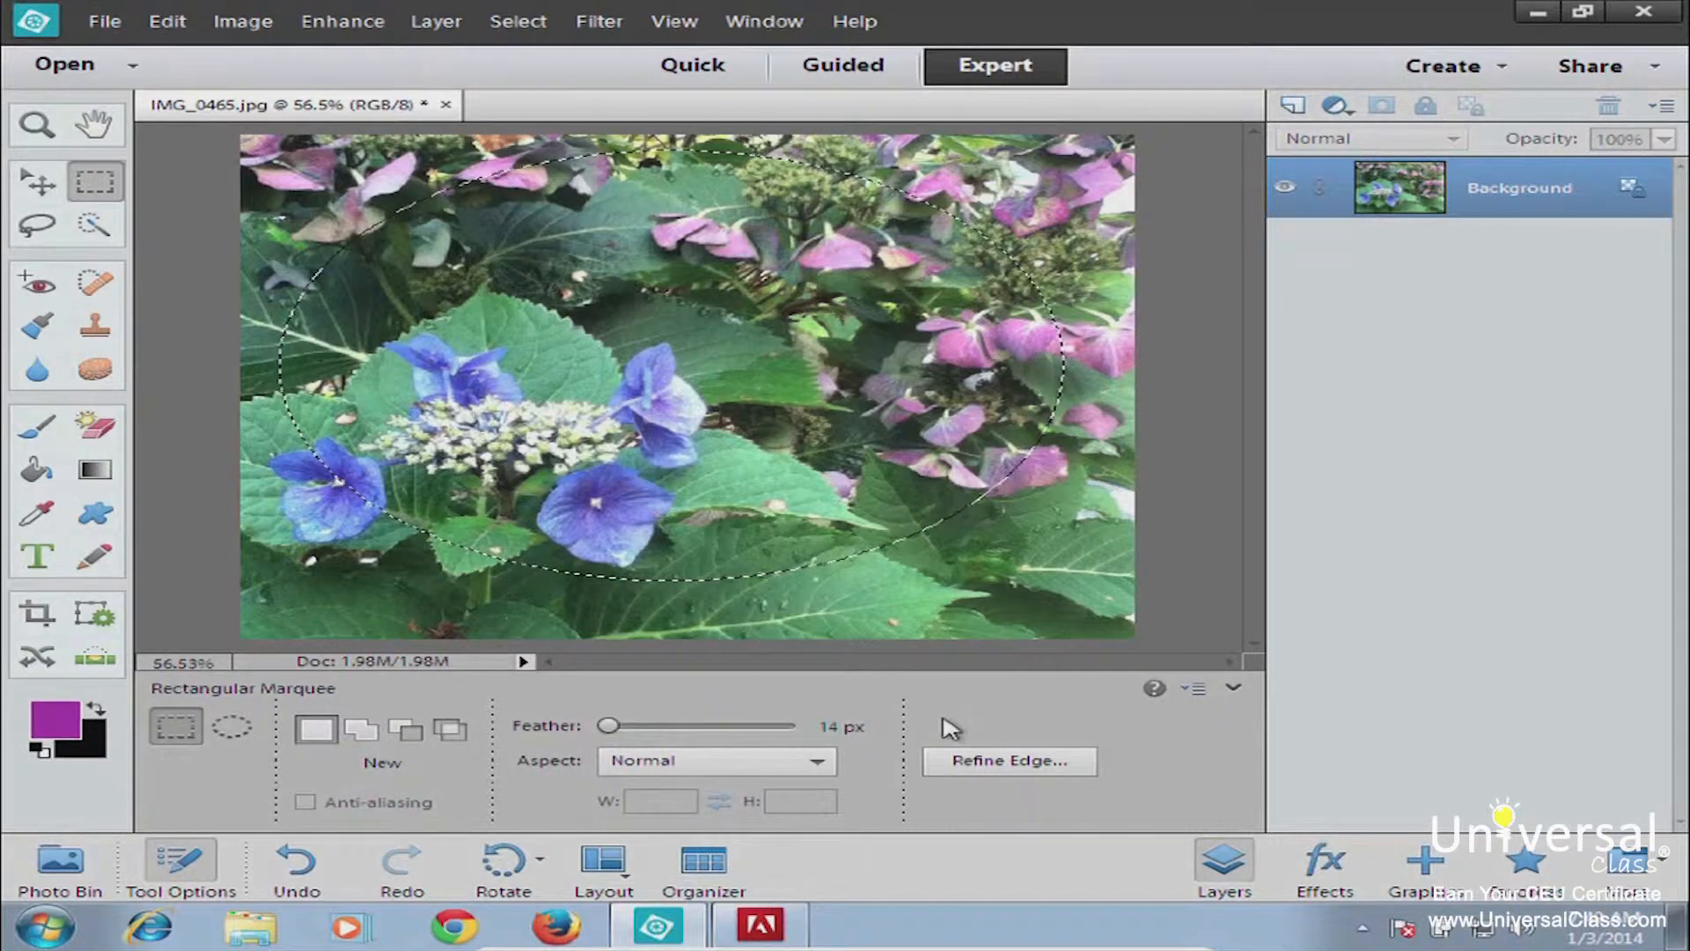
pyautogui.click(232, 726)
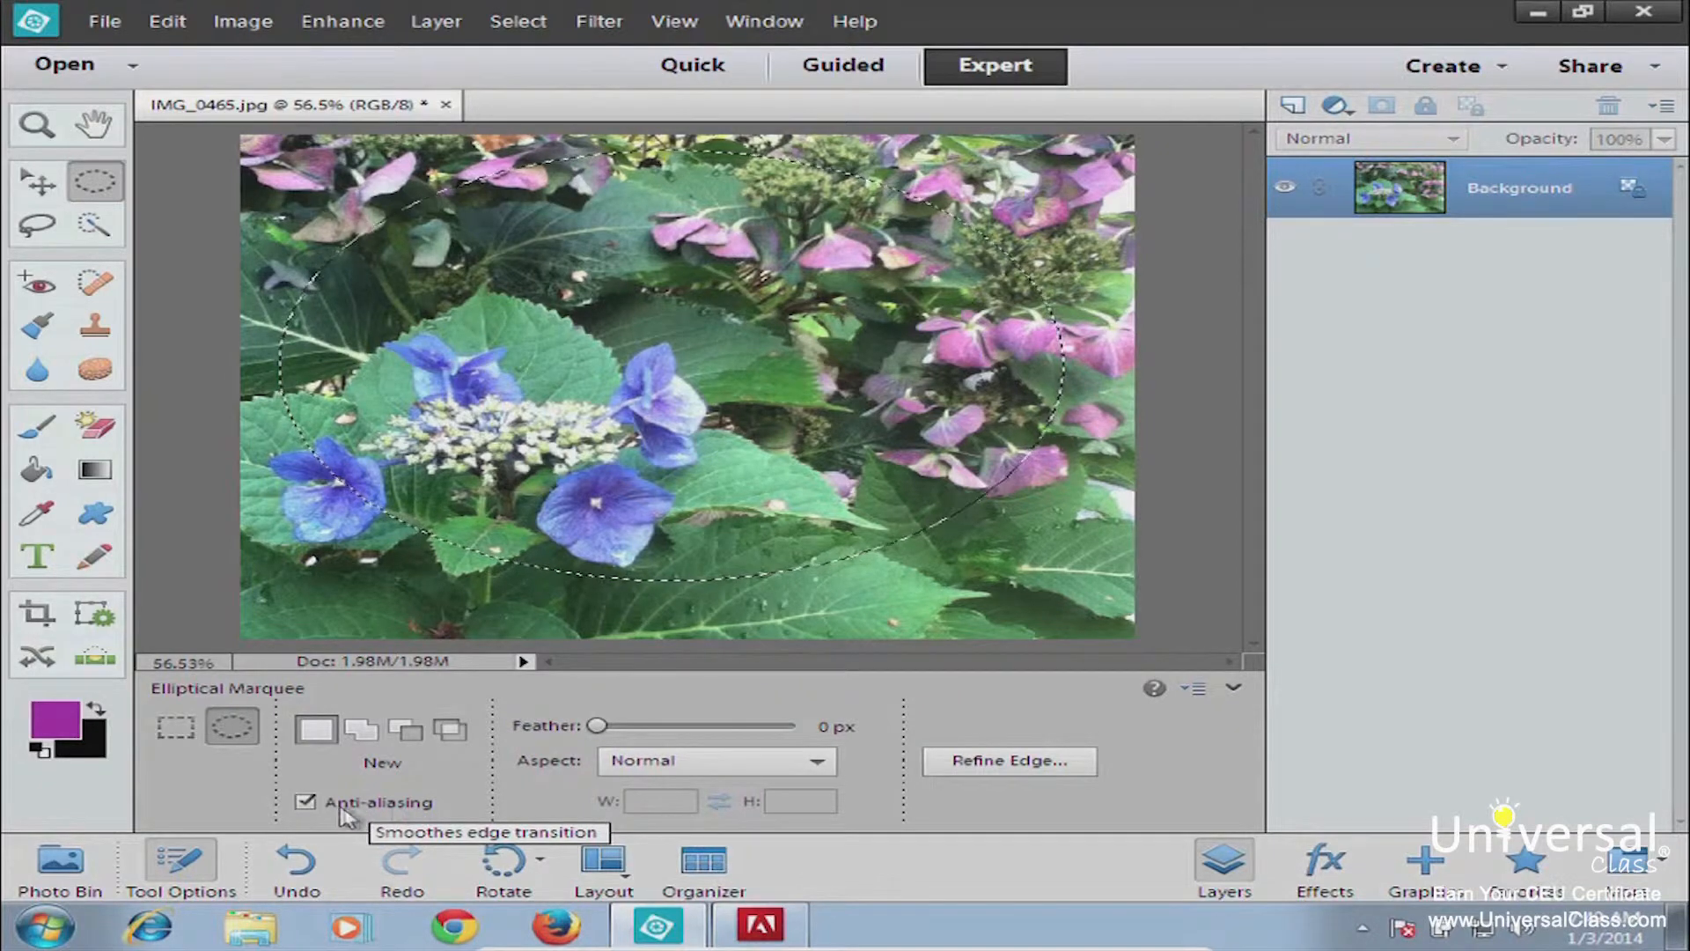
# Set the Rectangular Marquee's aspect to Fixed Ratio 1:1 and draw a square selection around the blue flowers
pyautogui.click(176, 727)
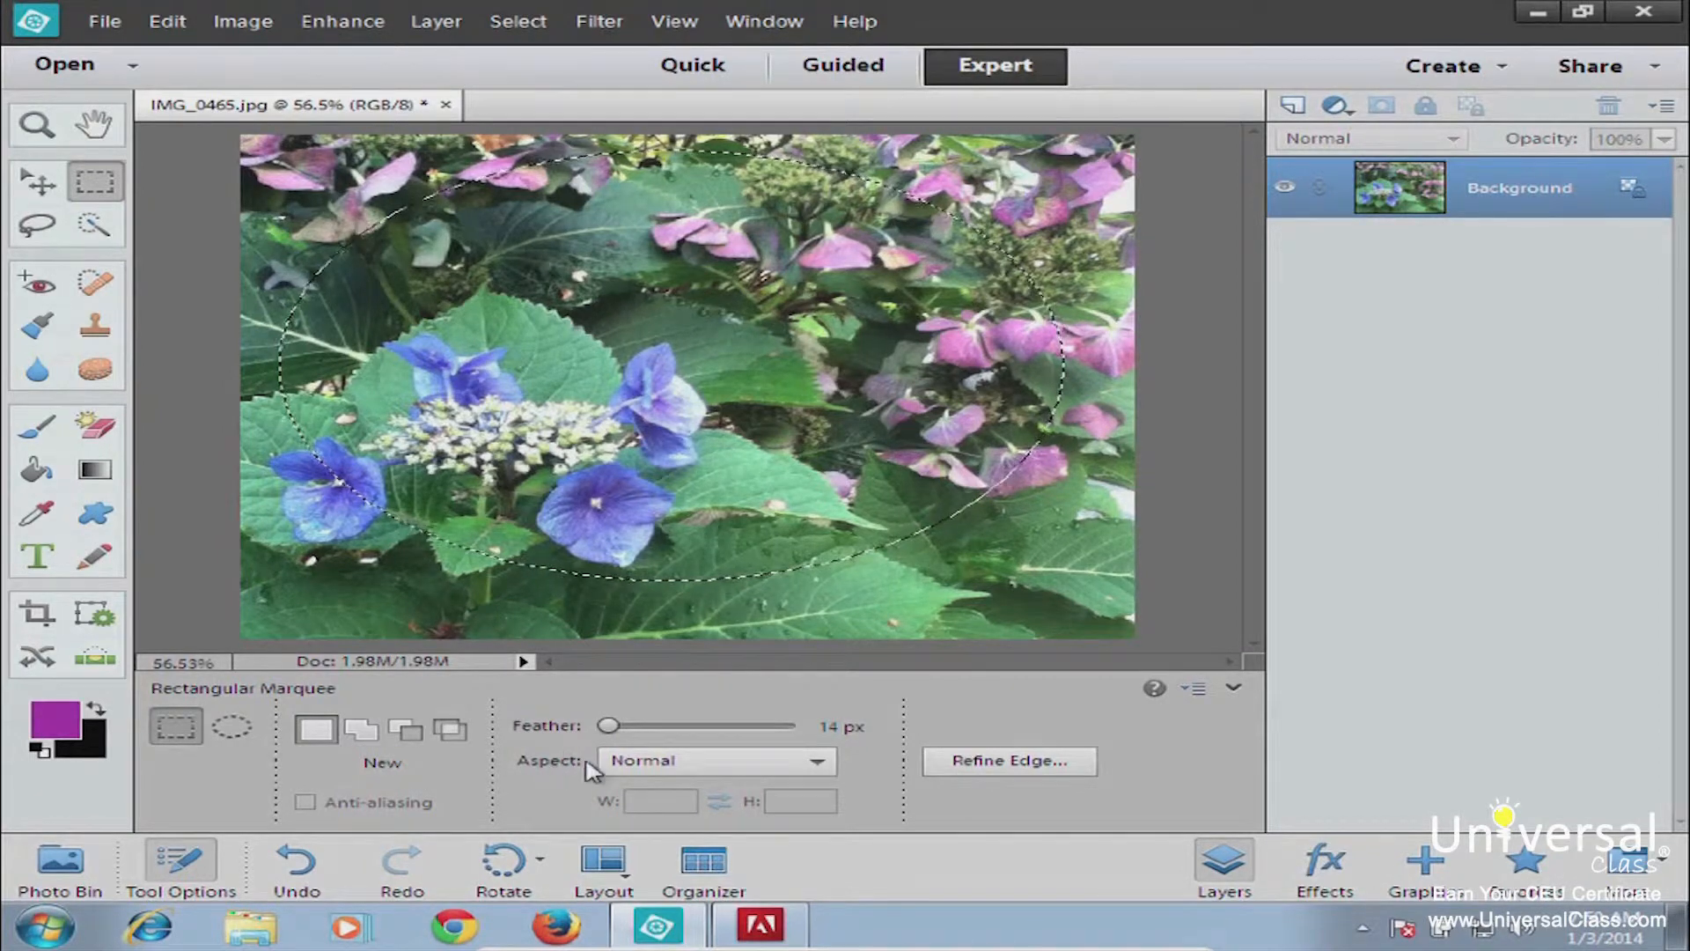
pyautogui.click(686, 767)
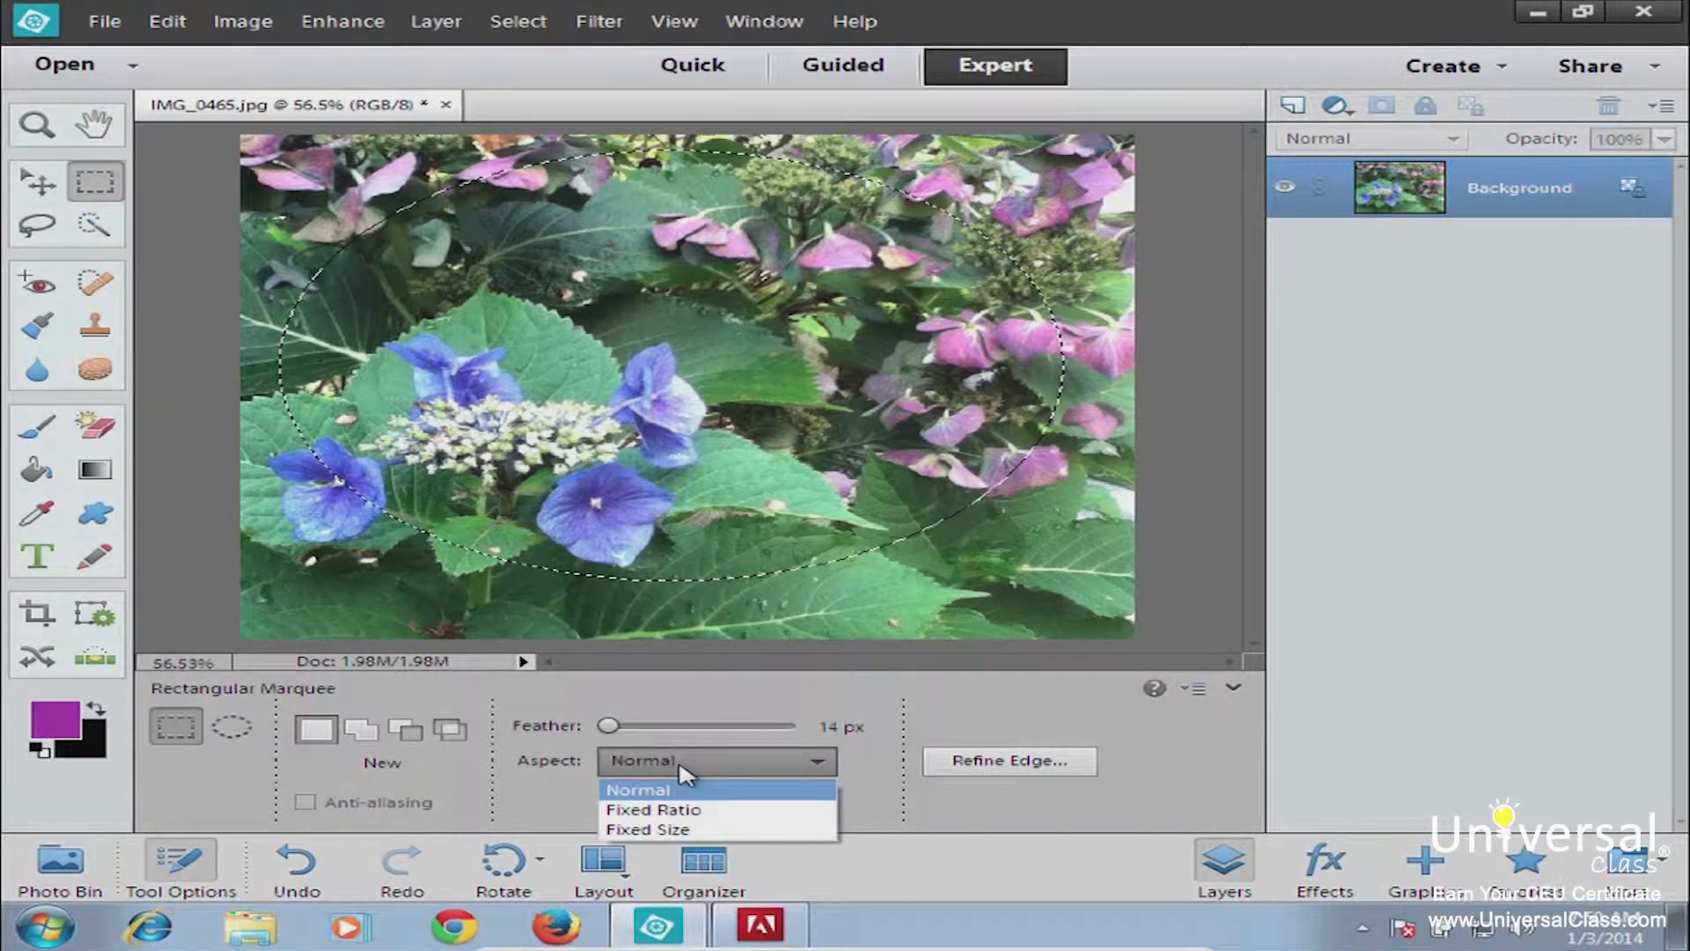
pyautogui.click(680, 811)
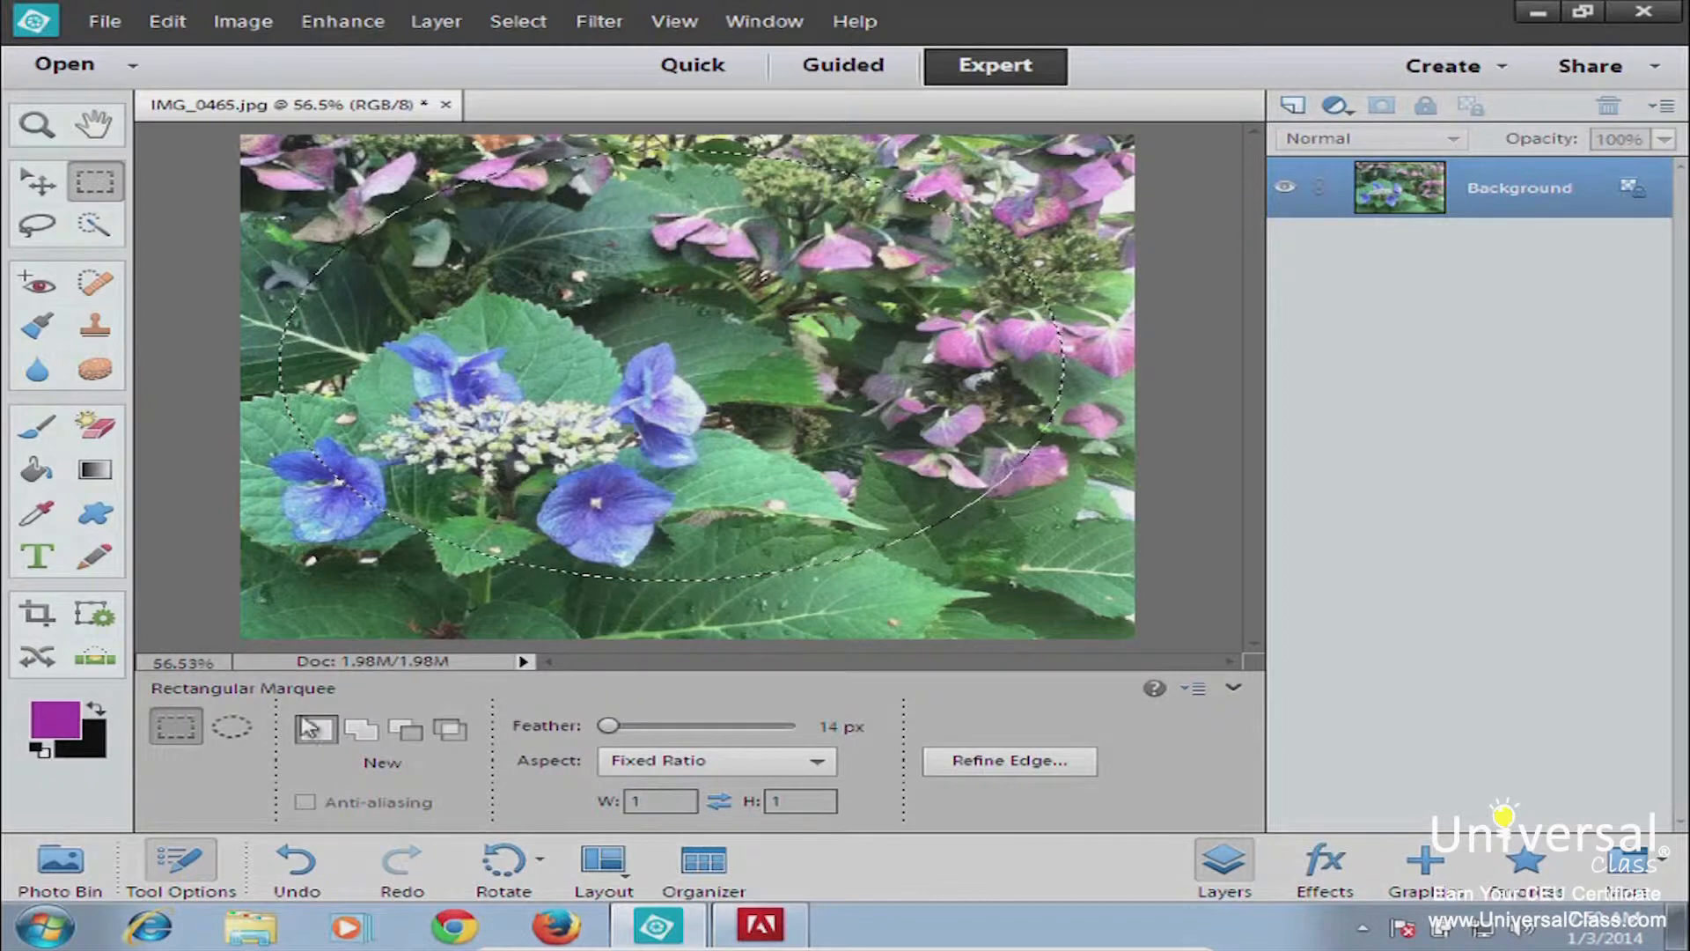
pyautogui.click(286, 185)
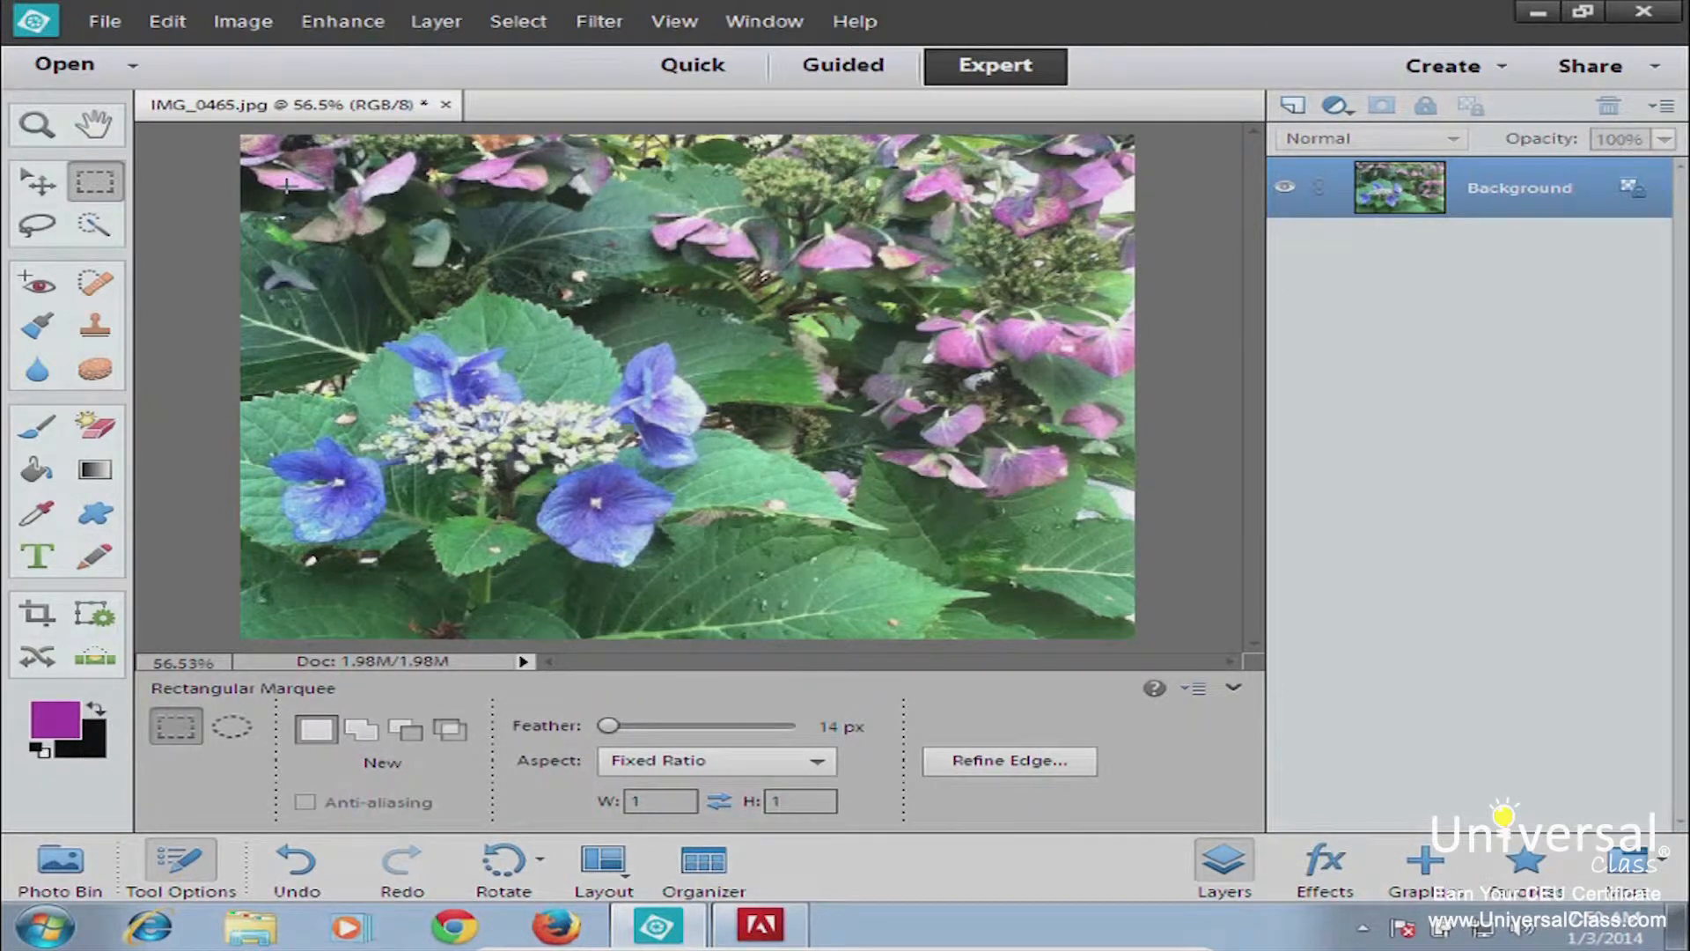
pyautogui.moveTo(283, 183); pyautogui.dragTo(786, 505)
pyautogui.moveTo(1008, 596); pyautogui.dragTo(924, 555)
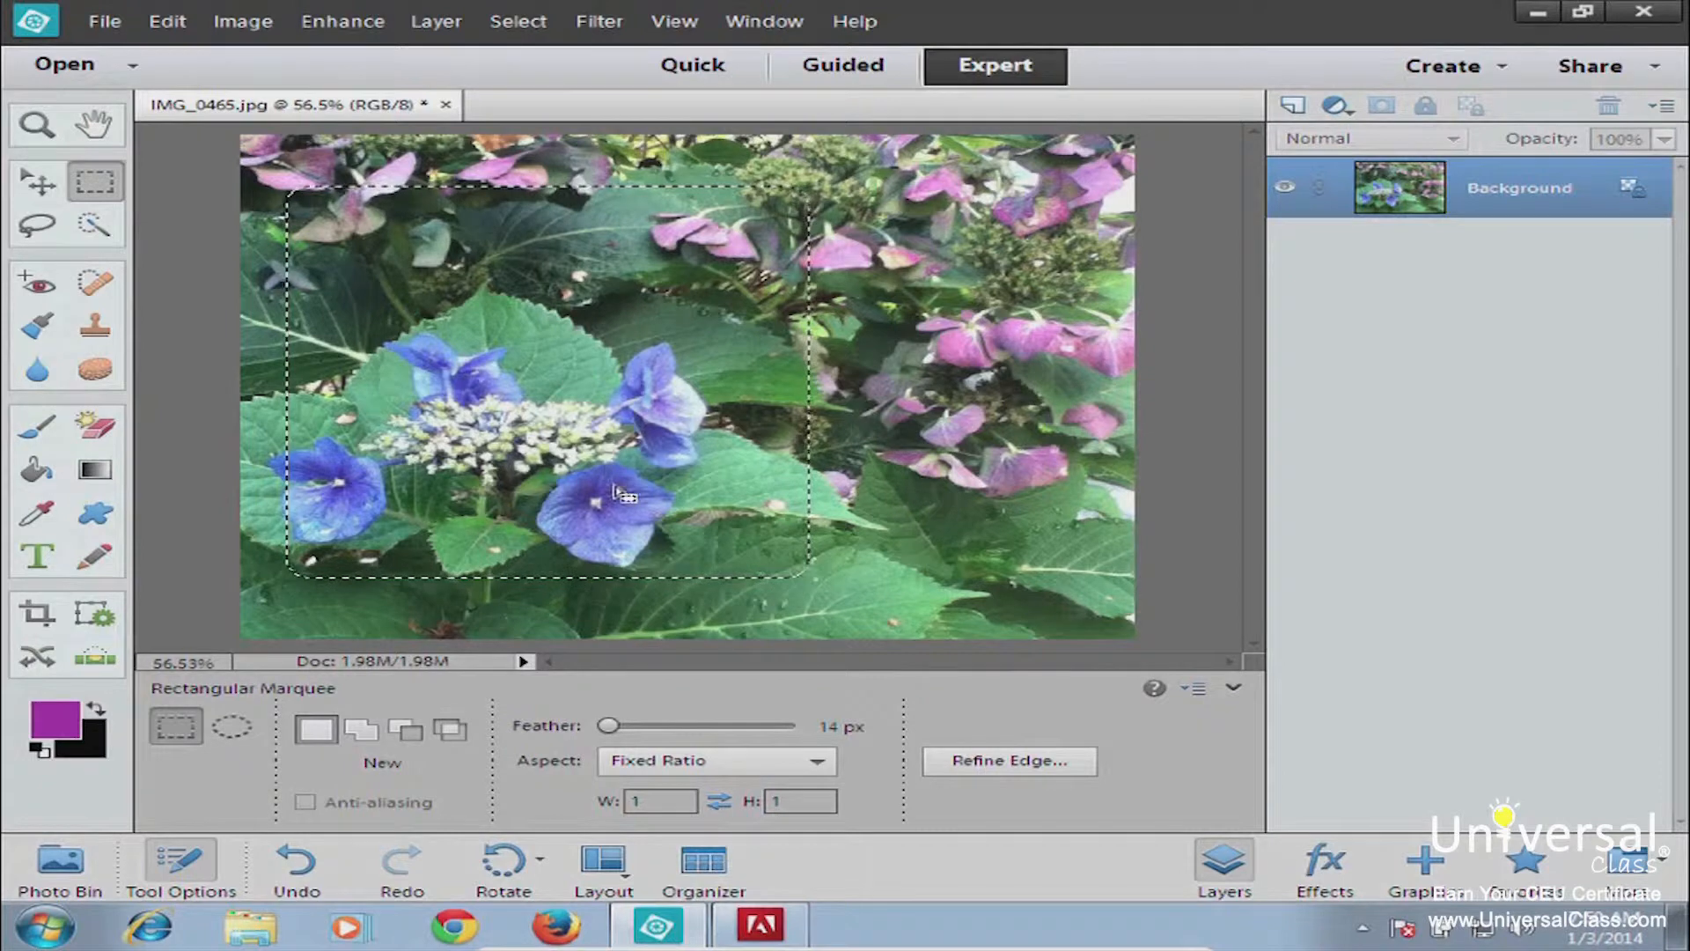
# Set the Rectangular Marquee's aspect to Fixed Size, keeping the width at 64 px
pyautogui.click(661, 763)
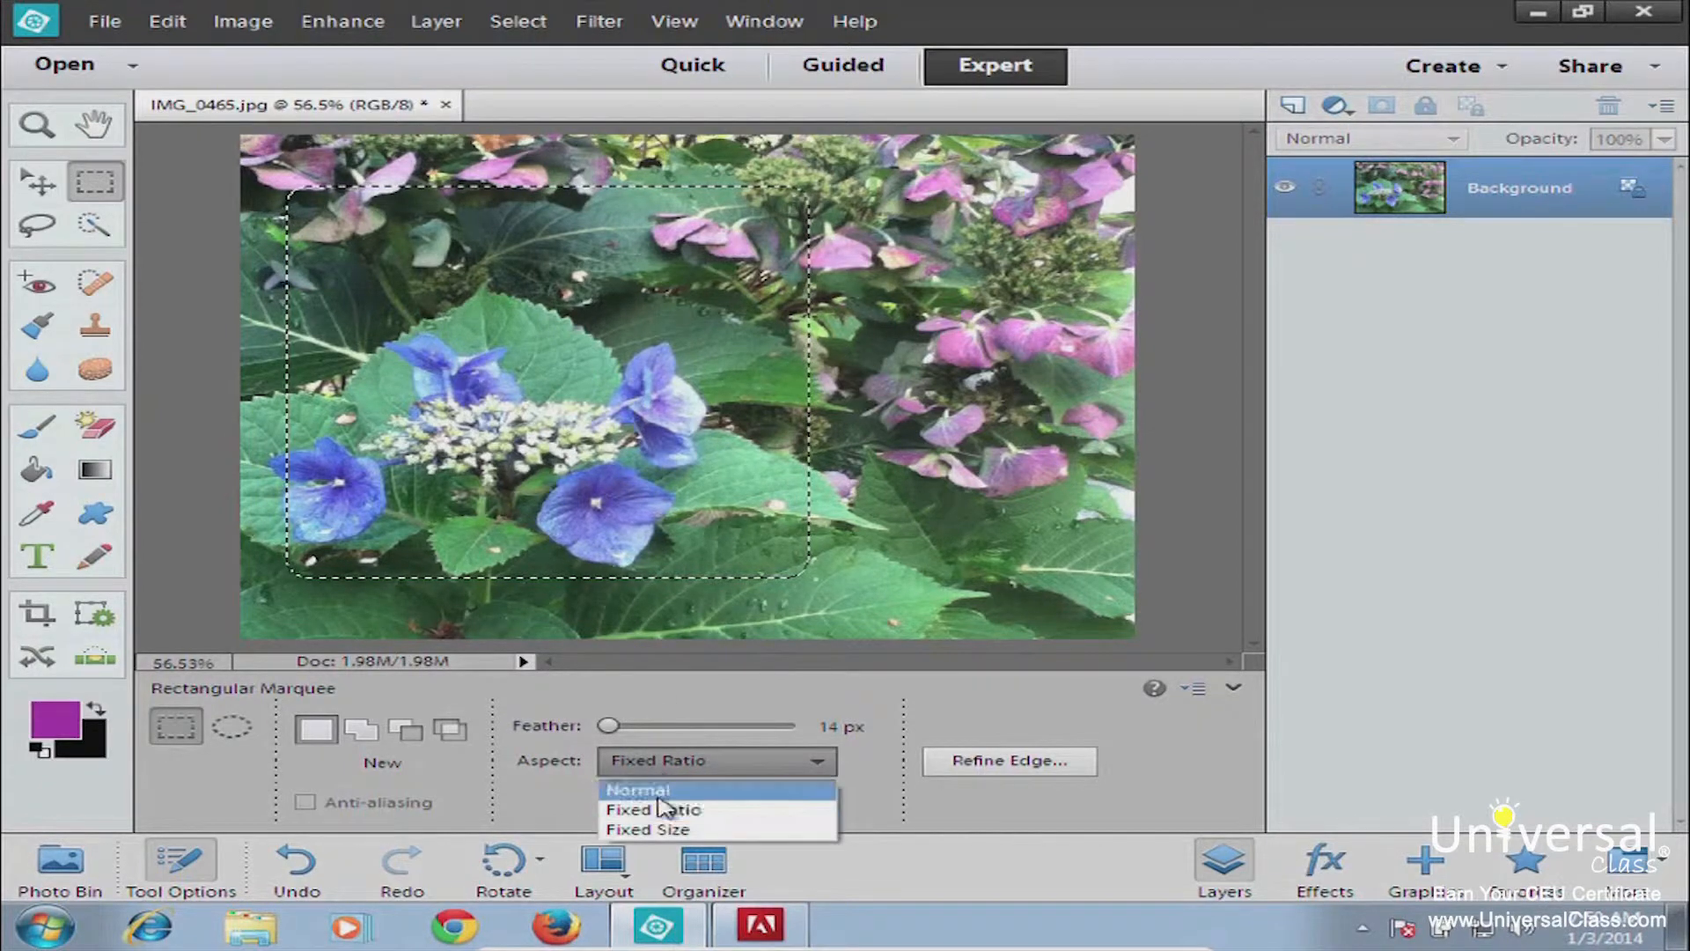
pyautogui.click(671, 829)
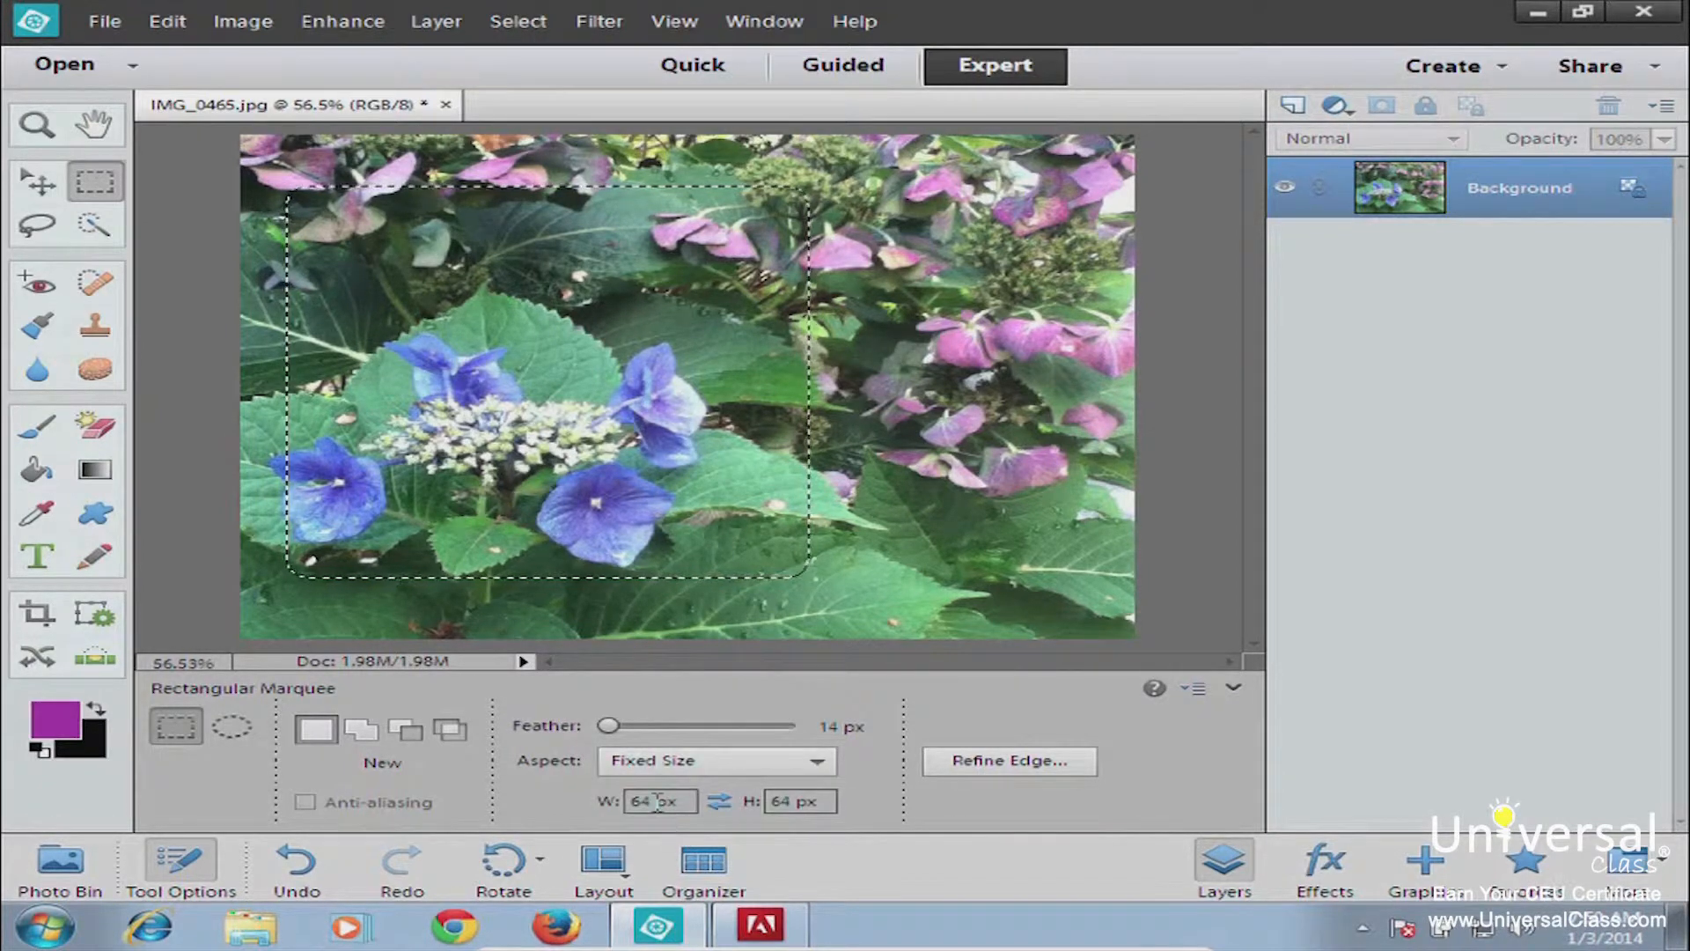
pyautogui.moveTo(656, 801); pyautogui.dragTo(557, 803)
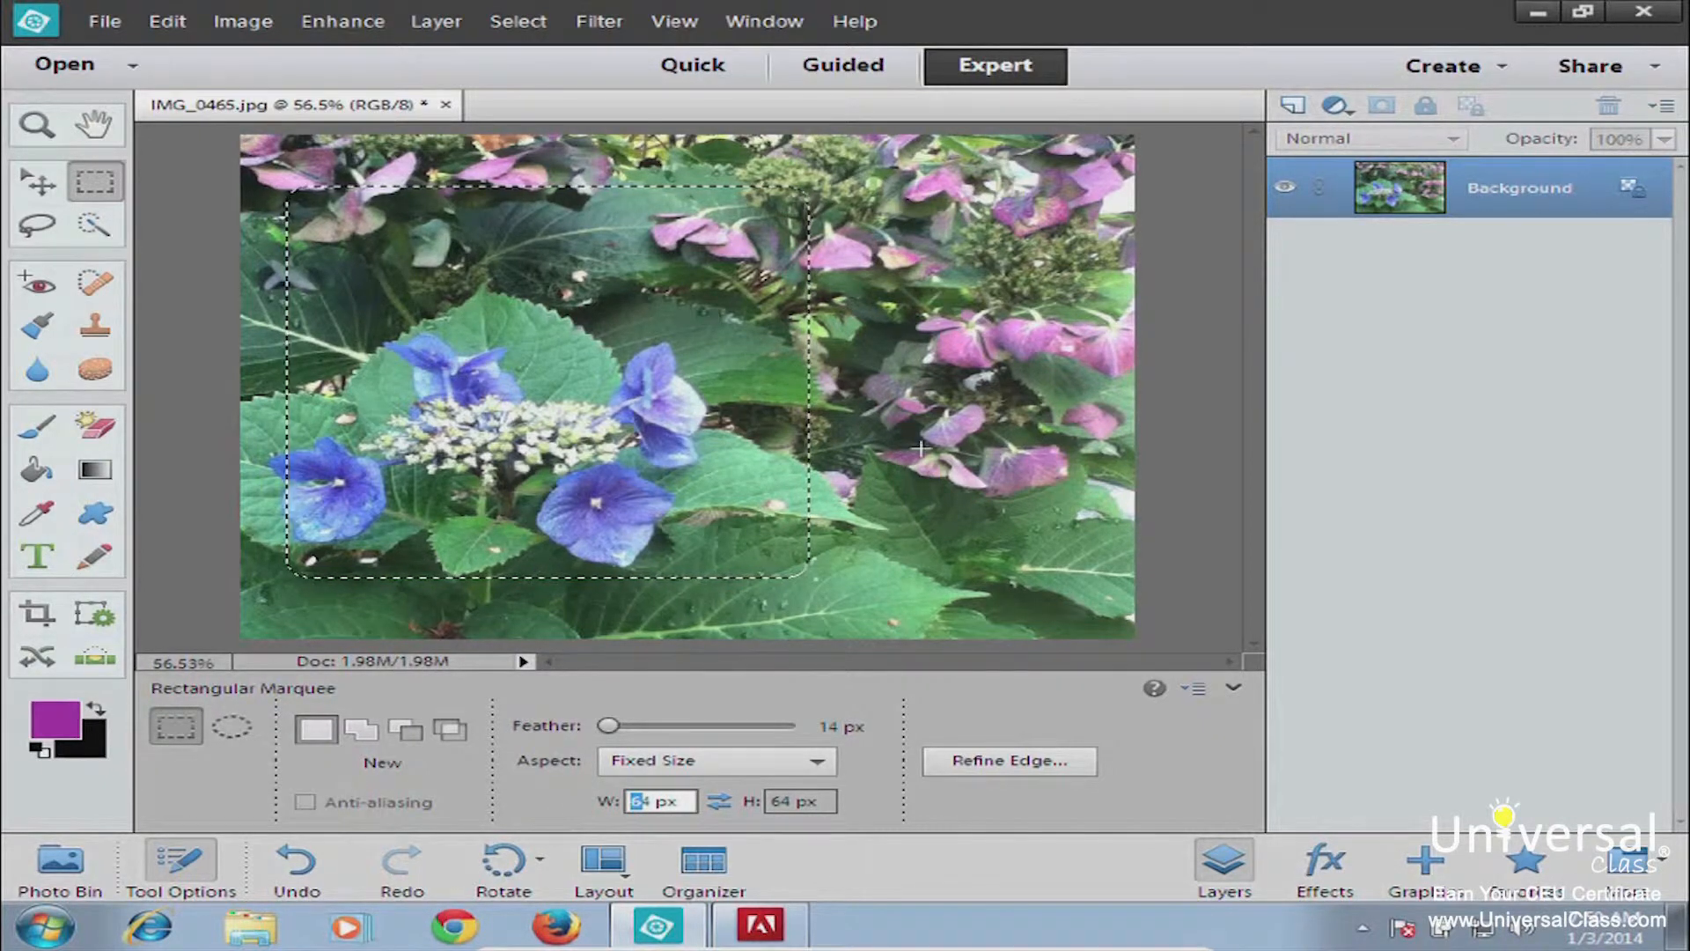
pyautogui.click(998, 764)
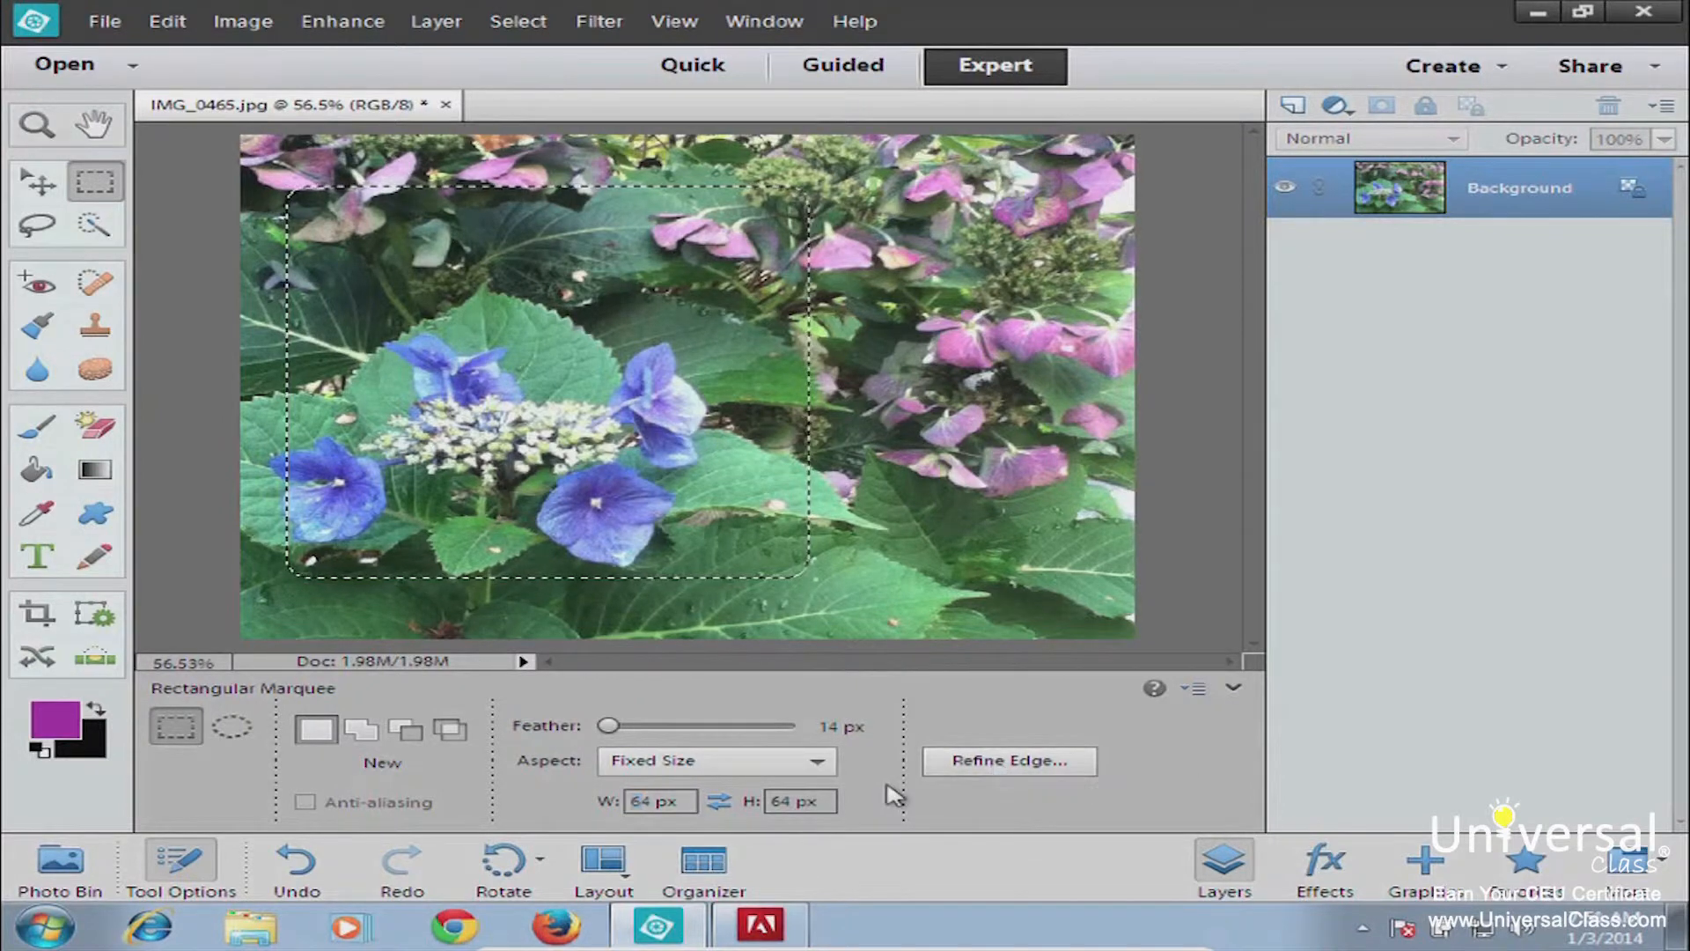
# Try Refine Edge on the square selection with radius 7.1 px, smooth 55 and feather 37.1 px, and cancel it
pyautogui.click(1003, 764)
pyautogui.moveTo(1055, 106); pyautogui.dragTo(1264, 107)
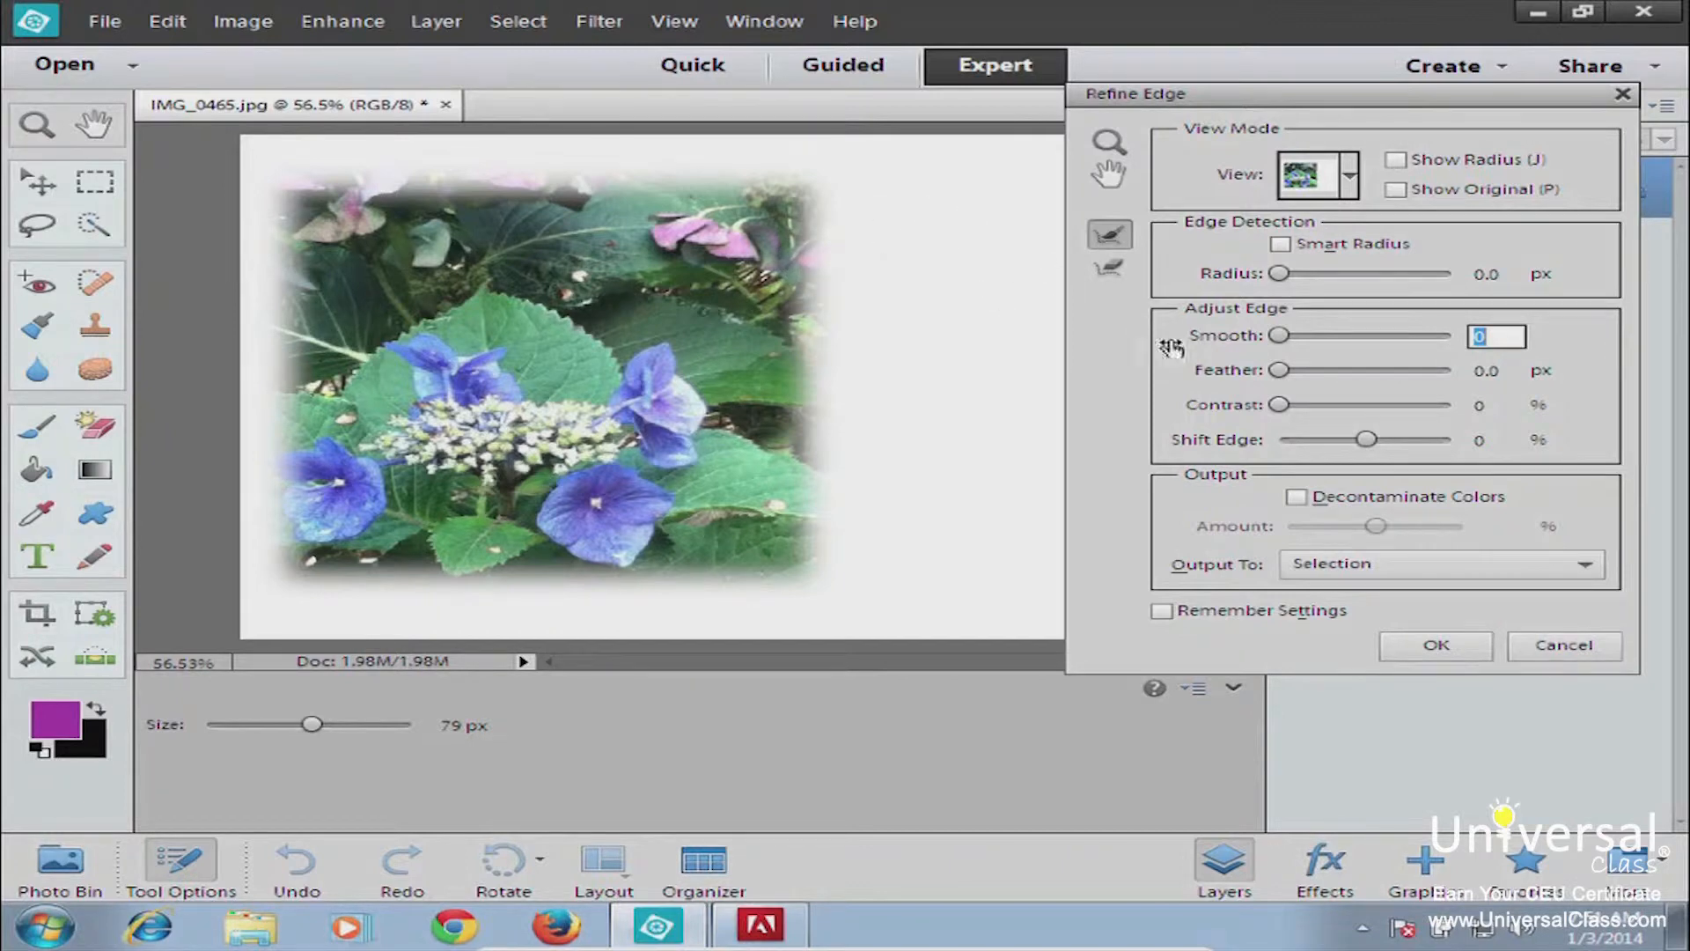
pyautogui.moveTo(1281, 275); pyautogui.dragTo(1342, 280)
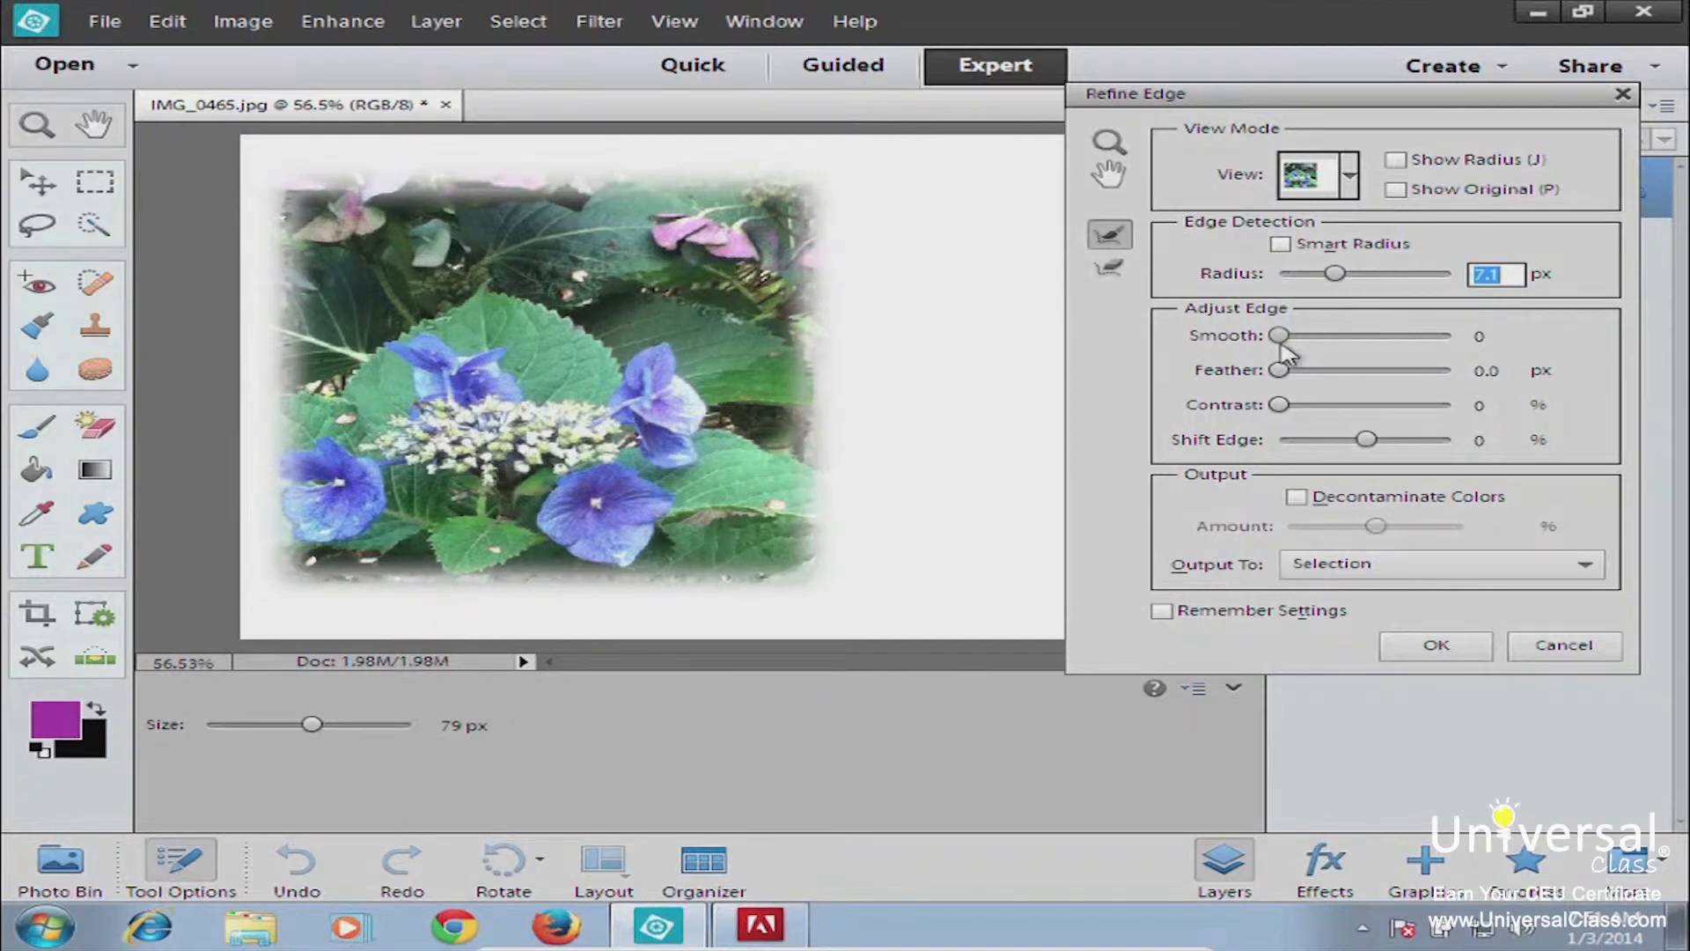
pyautogui.moveTo(1281, 335); pyautogui.dragTo(1378, 341)
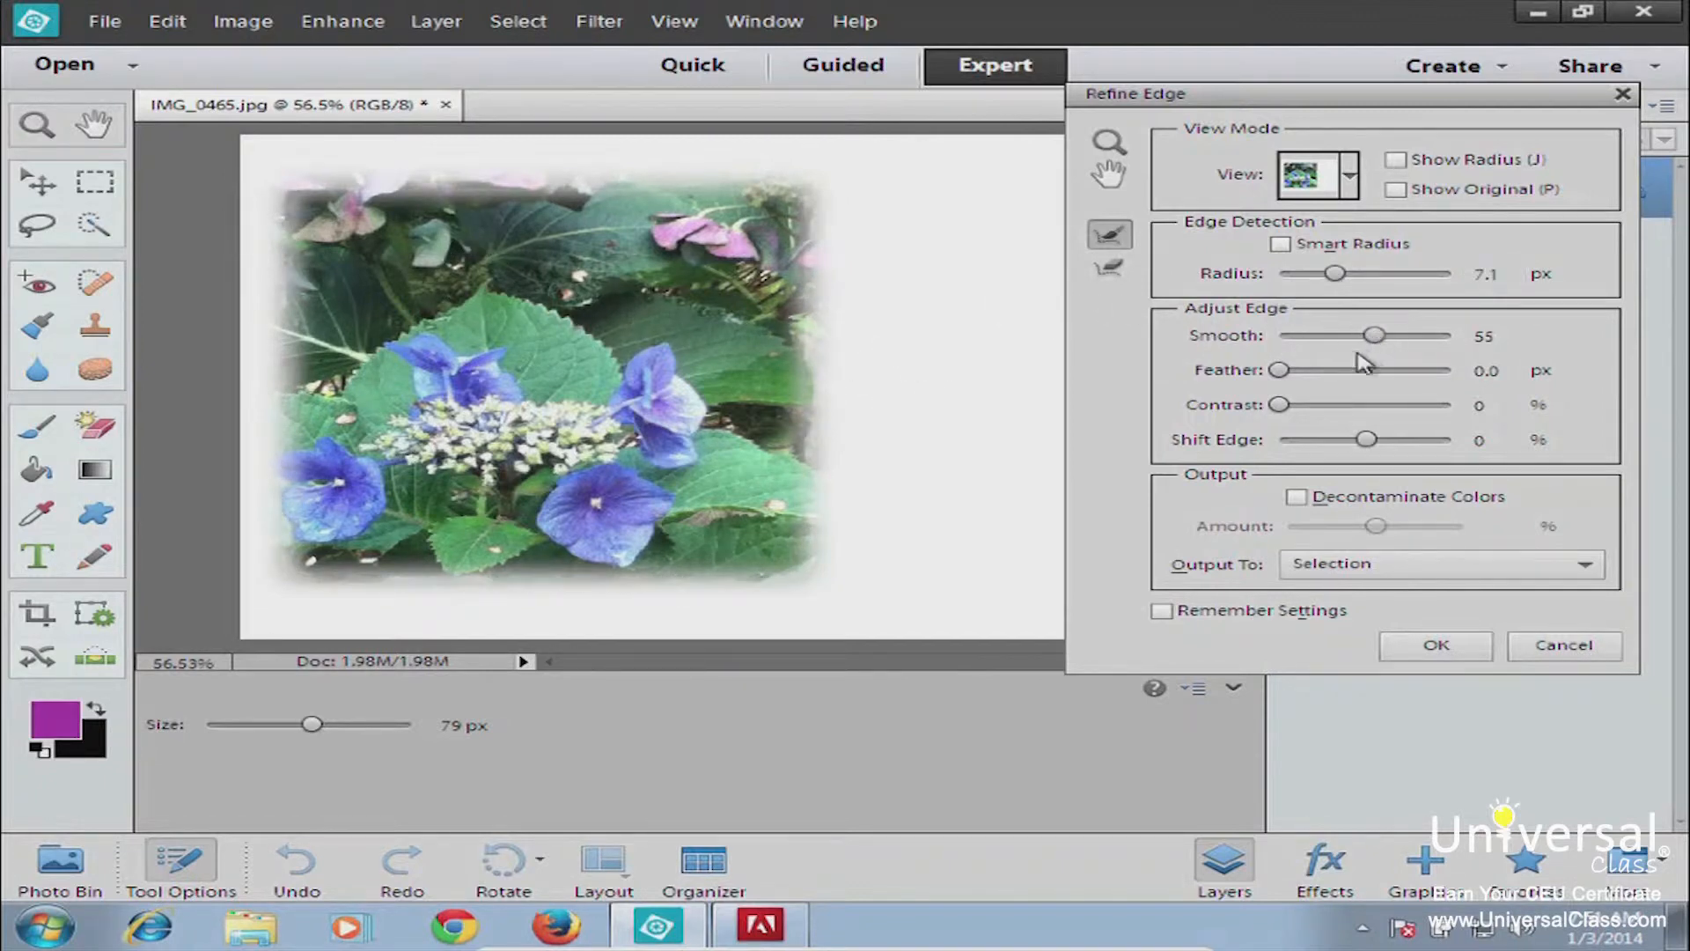
pyautogui.moveTo(1281, 374); pyautogui.dragTo(1379, 393)
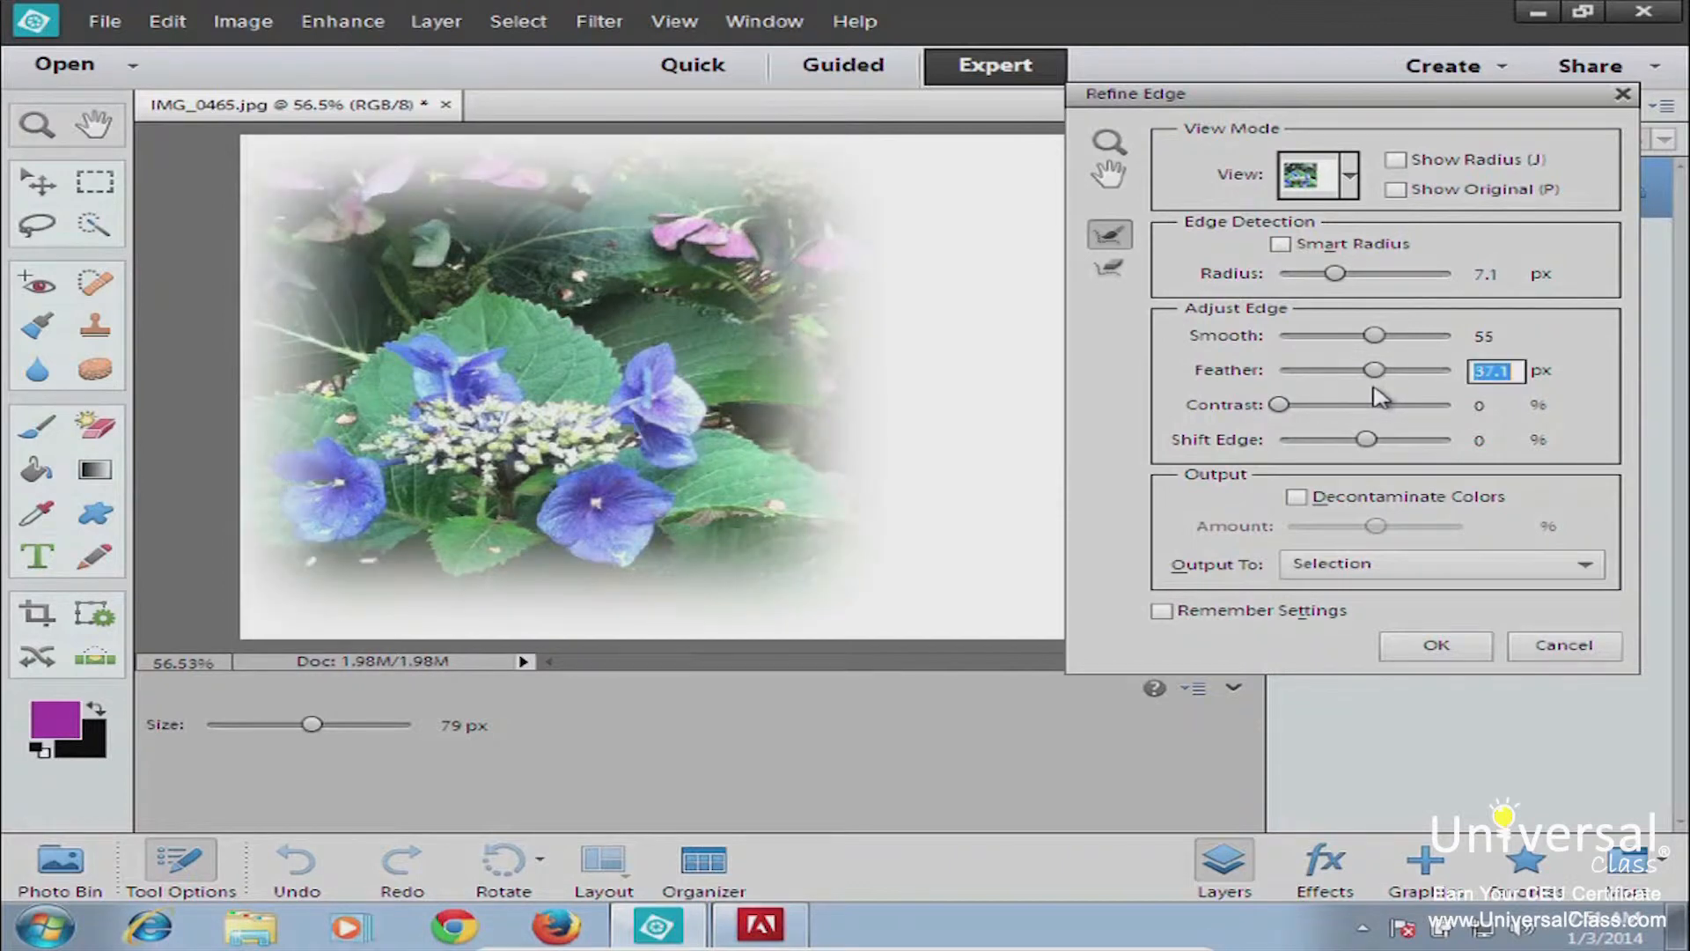
pyautogui.click(1551, 647)
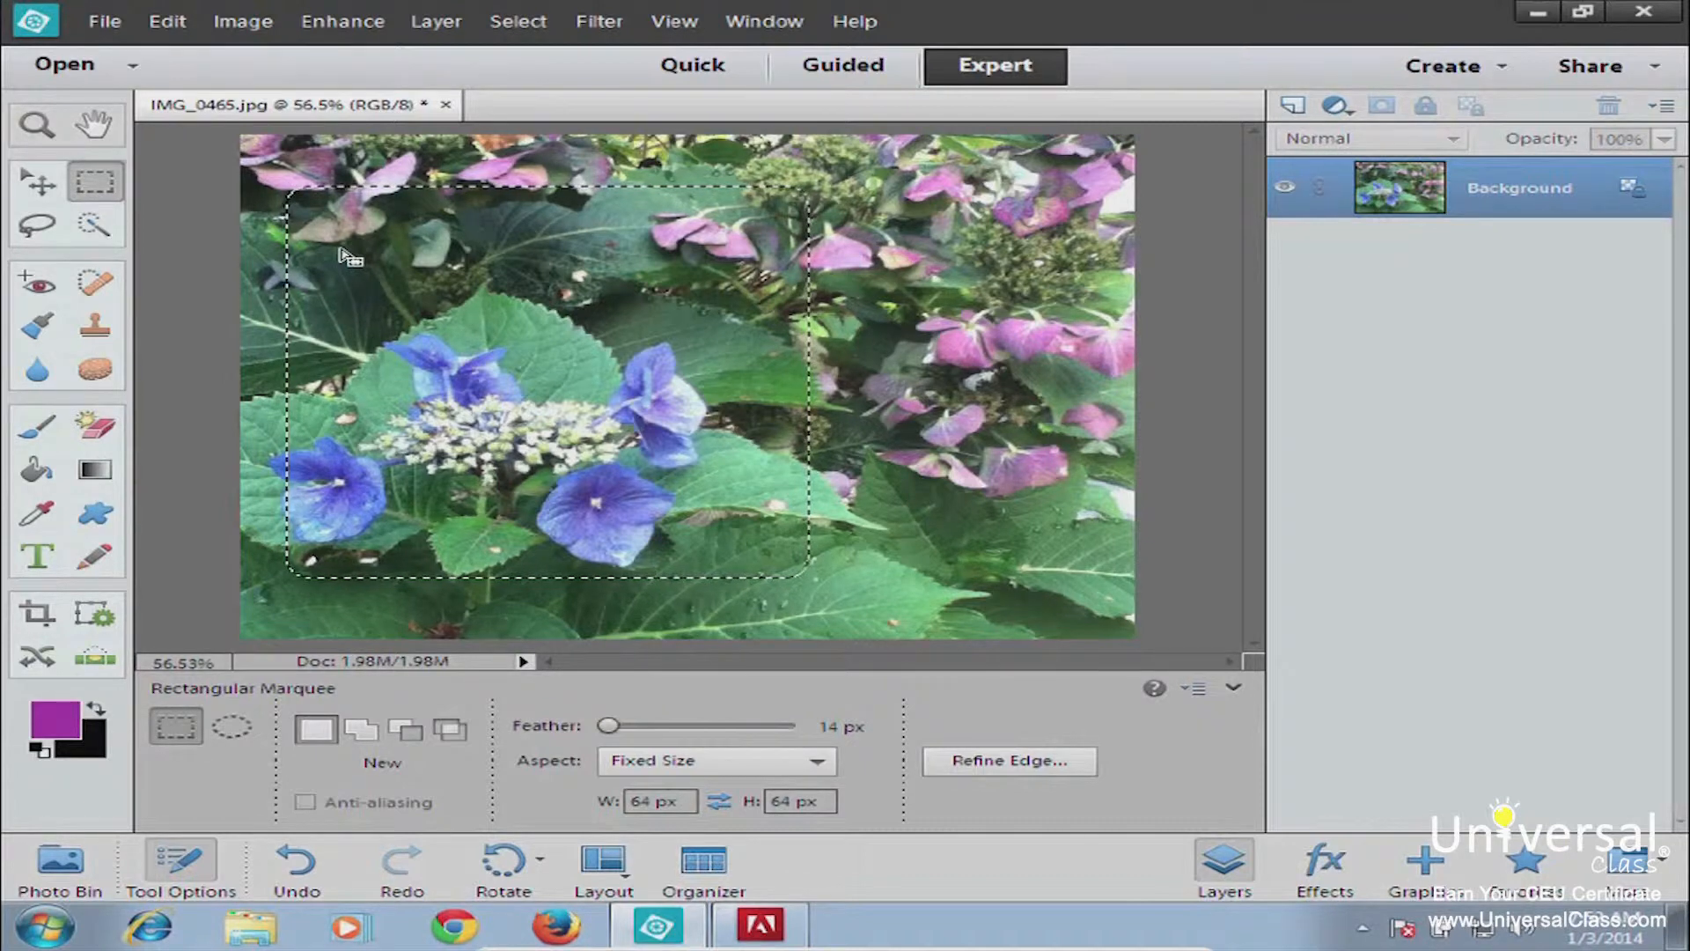
# Paint over the blue flowers inside the selection with the Brush in Hue mode, and undo the strokes
pyautogui.click(39, 331)
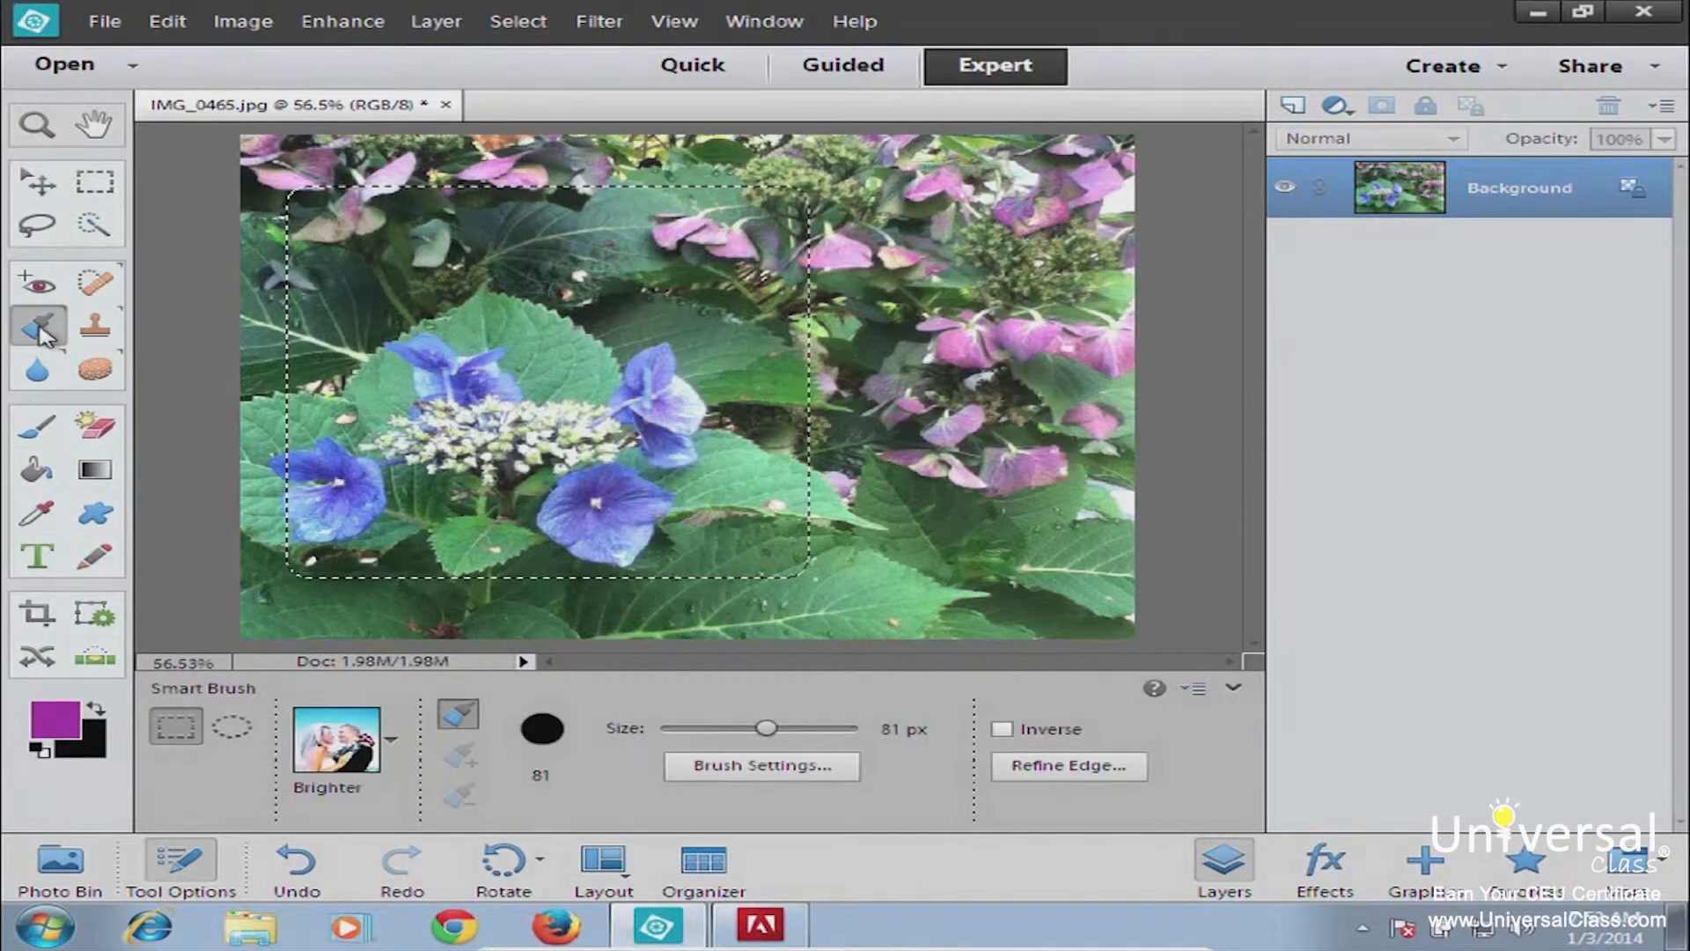
pyautogui.click(37, 426)
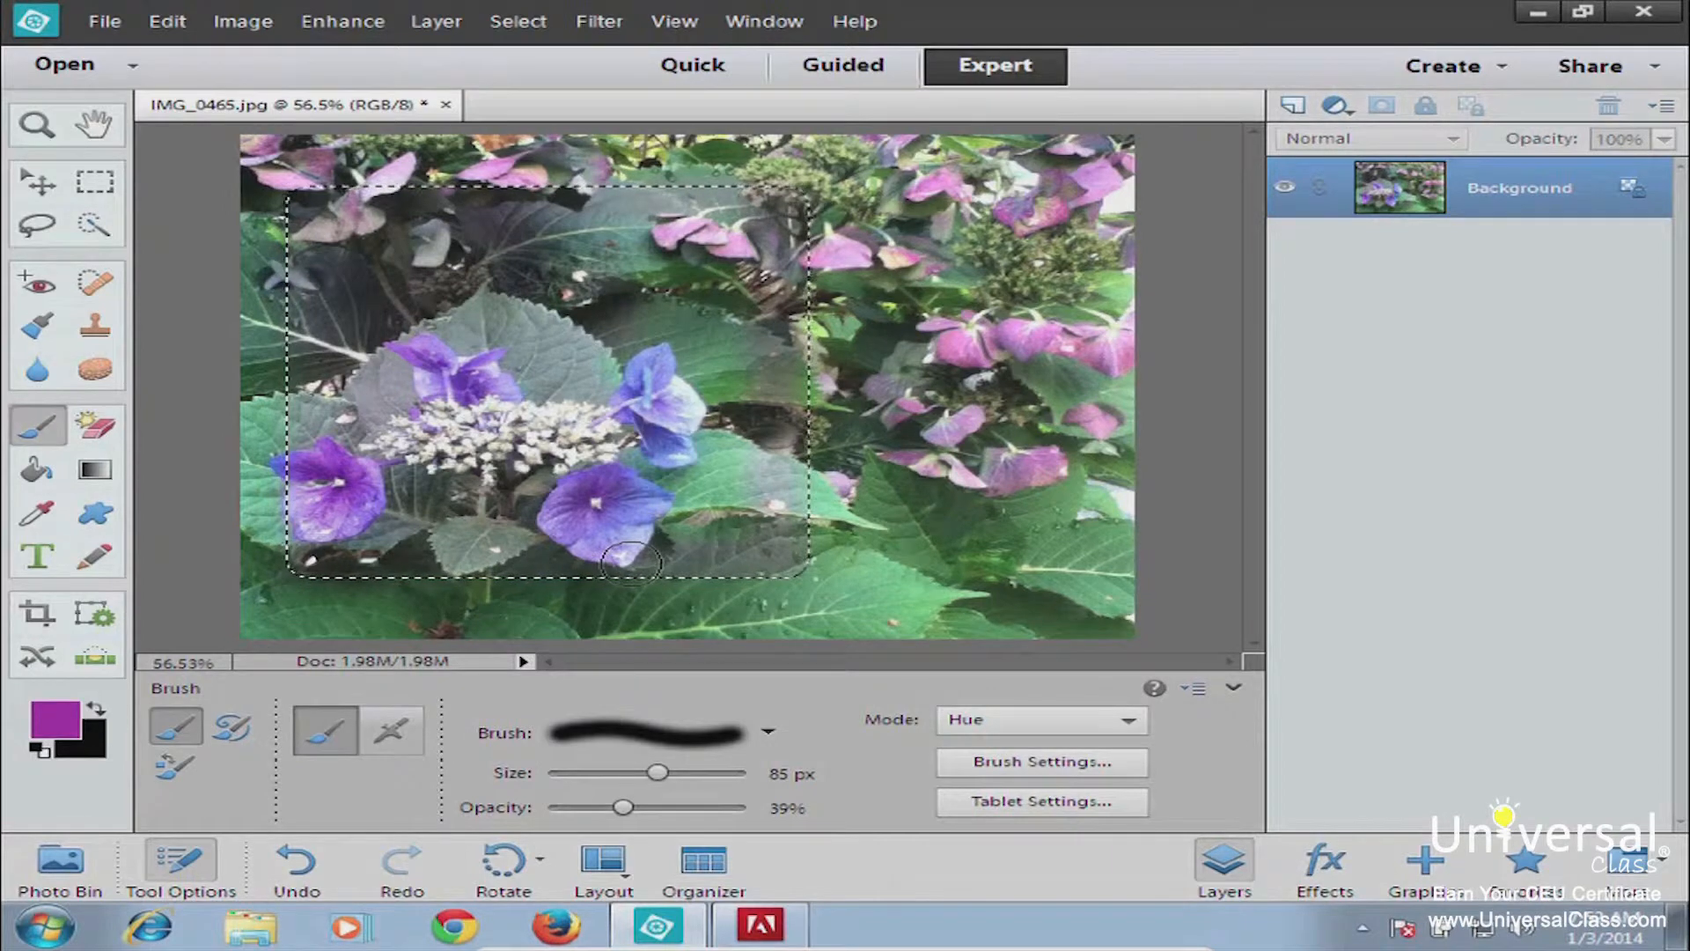
pyautogui.hotkey('ctrl', 'z')
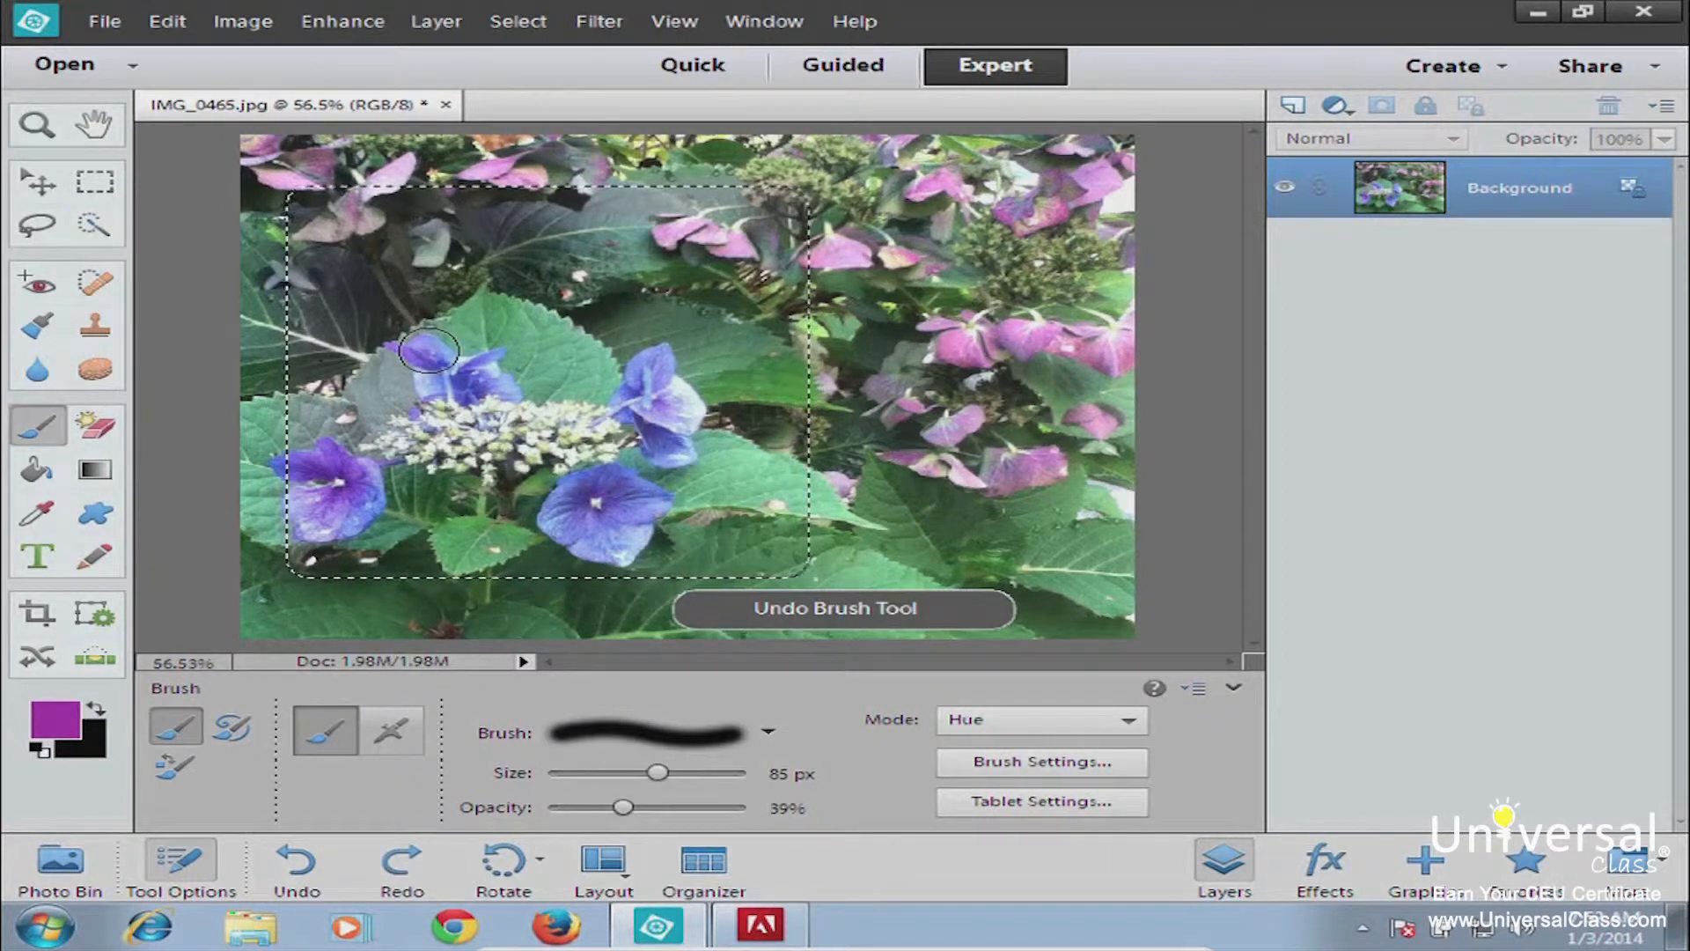
# Fill the selection with a linear purple-to-black gradient, and undo the fill
pyautogui.click(95, 472)
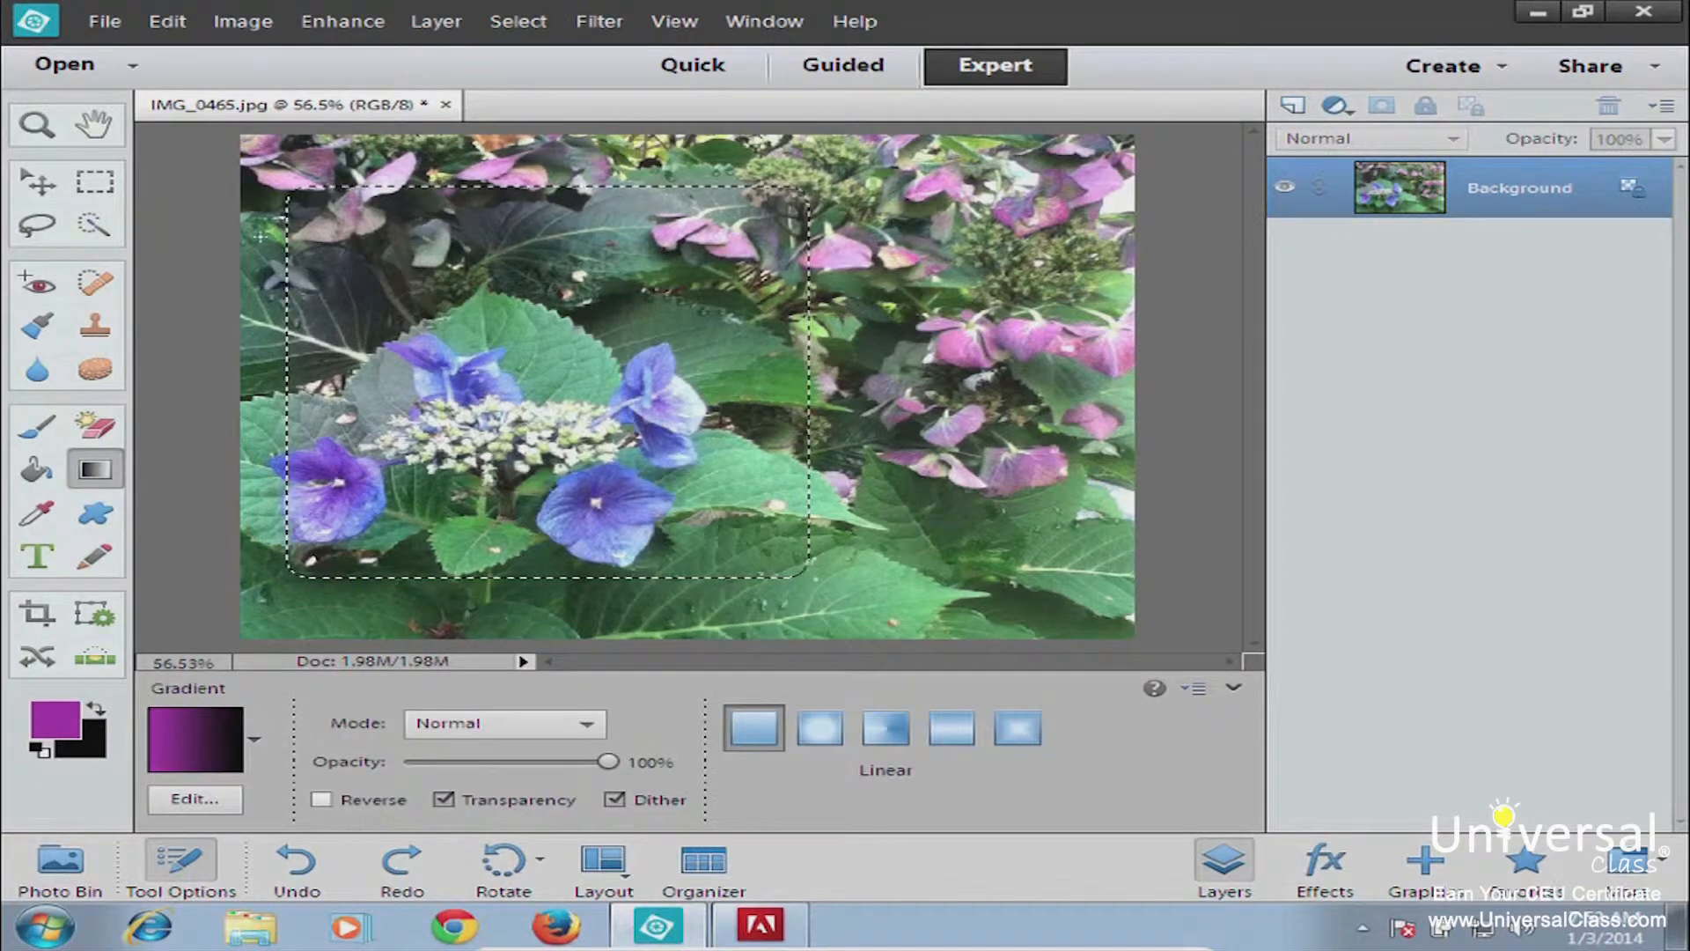
pyautogui.moveTo(751, 454); pyautogui.dragTo(751, 455)
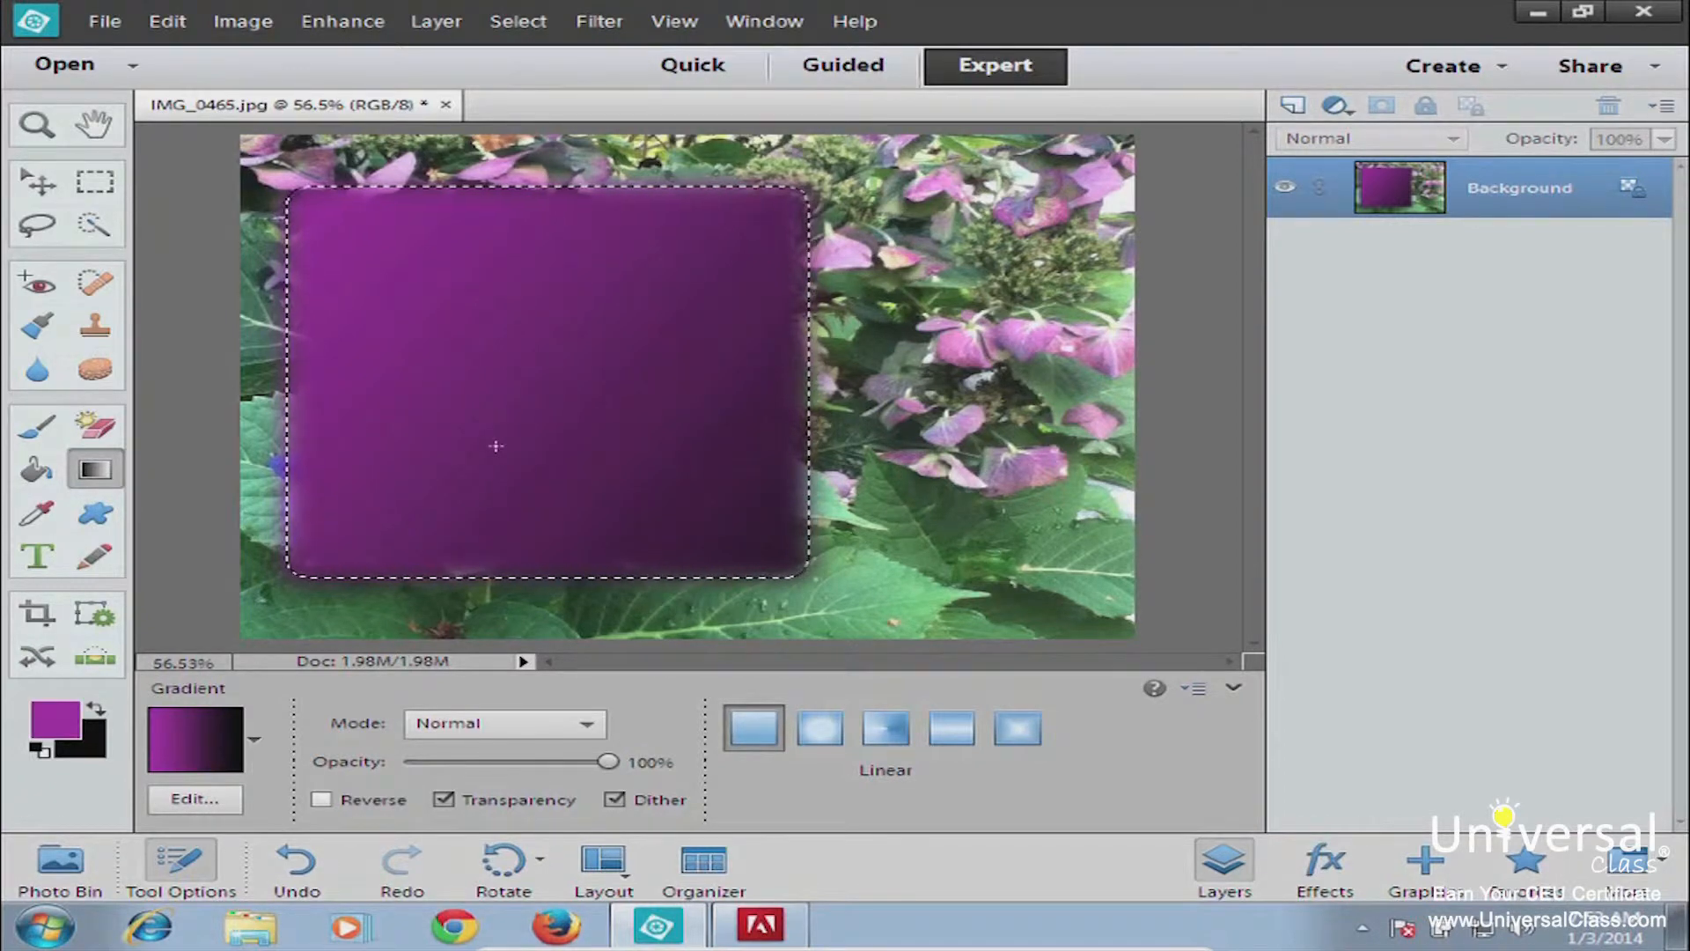
pyautogui.hotkey('ctrl', 'z')
pyautogui.hotkey('ctrl', 'z')
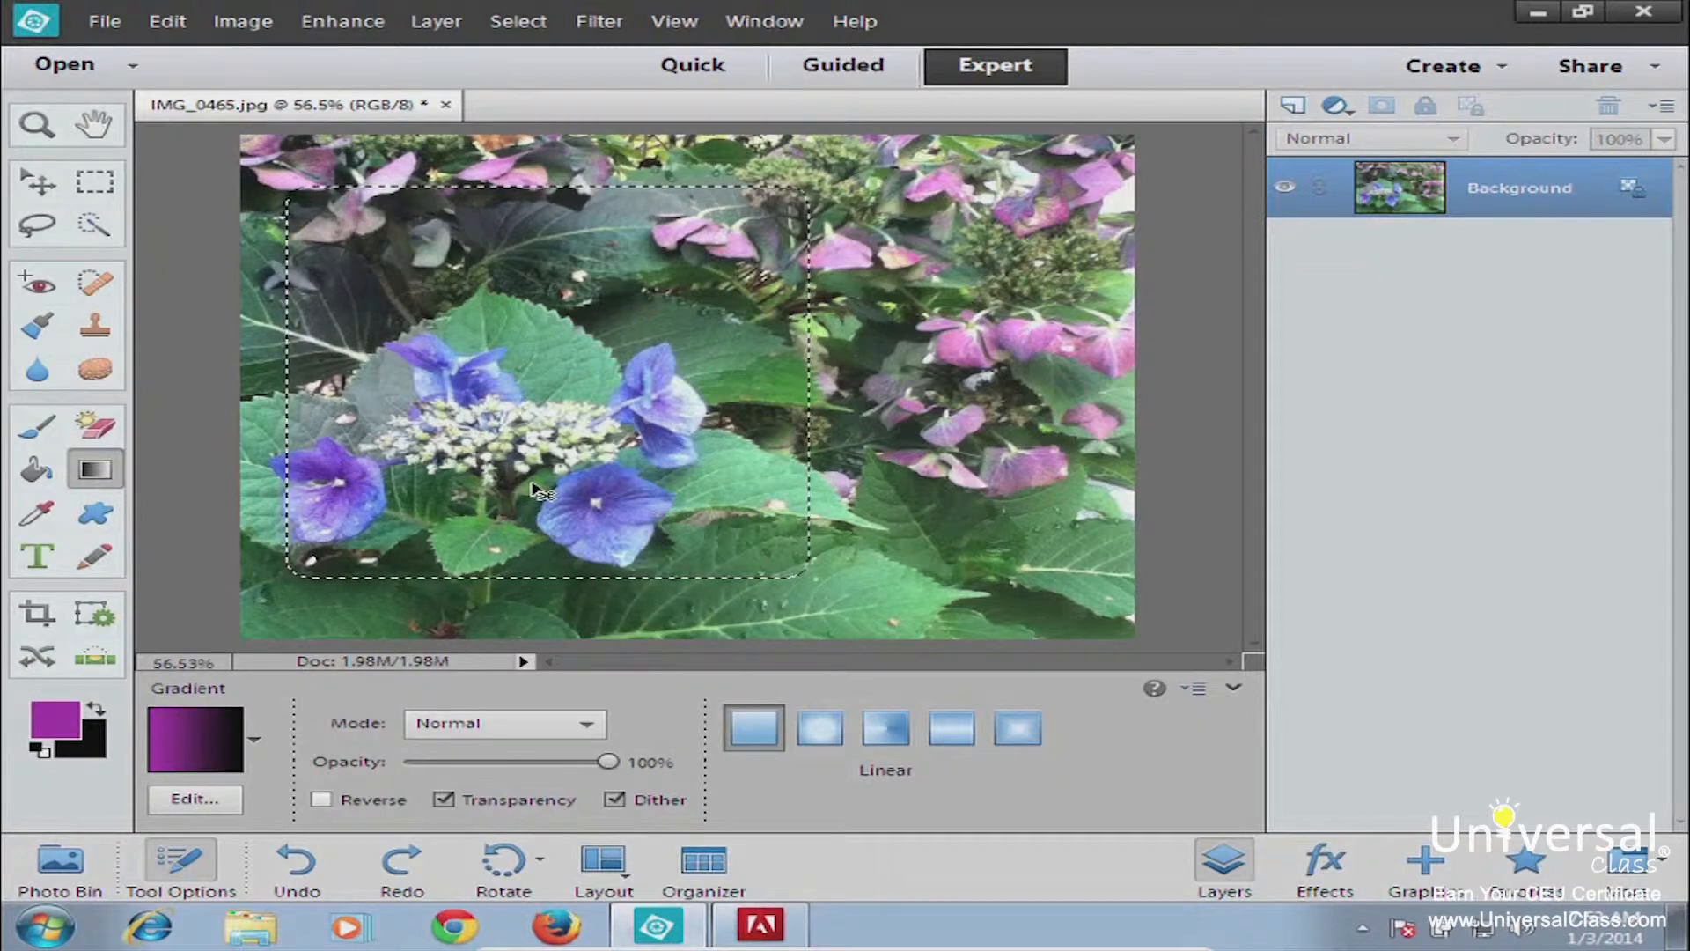
# Cut the selected area, paste it as a new layer moved back over the gap, and undo these changes
pyautogui.moveTo(534, 491); pyautogui.dragTo(532, 483)
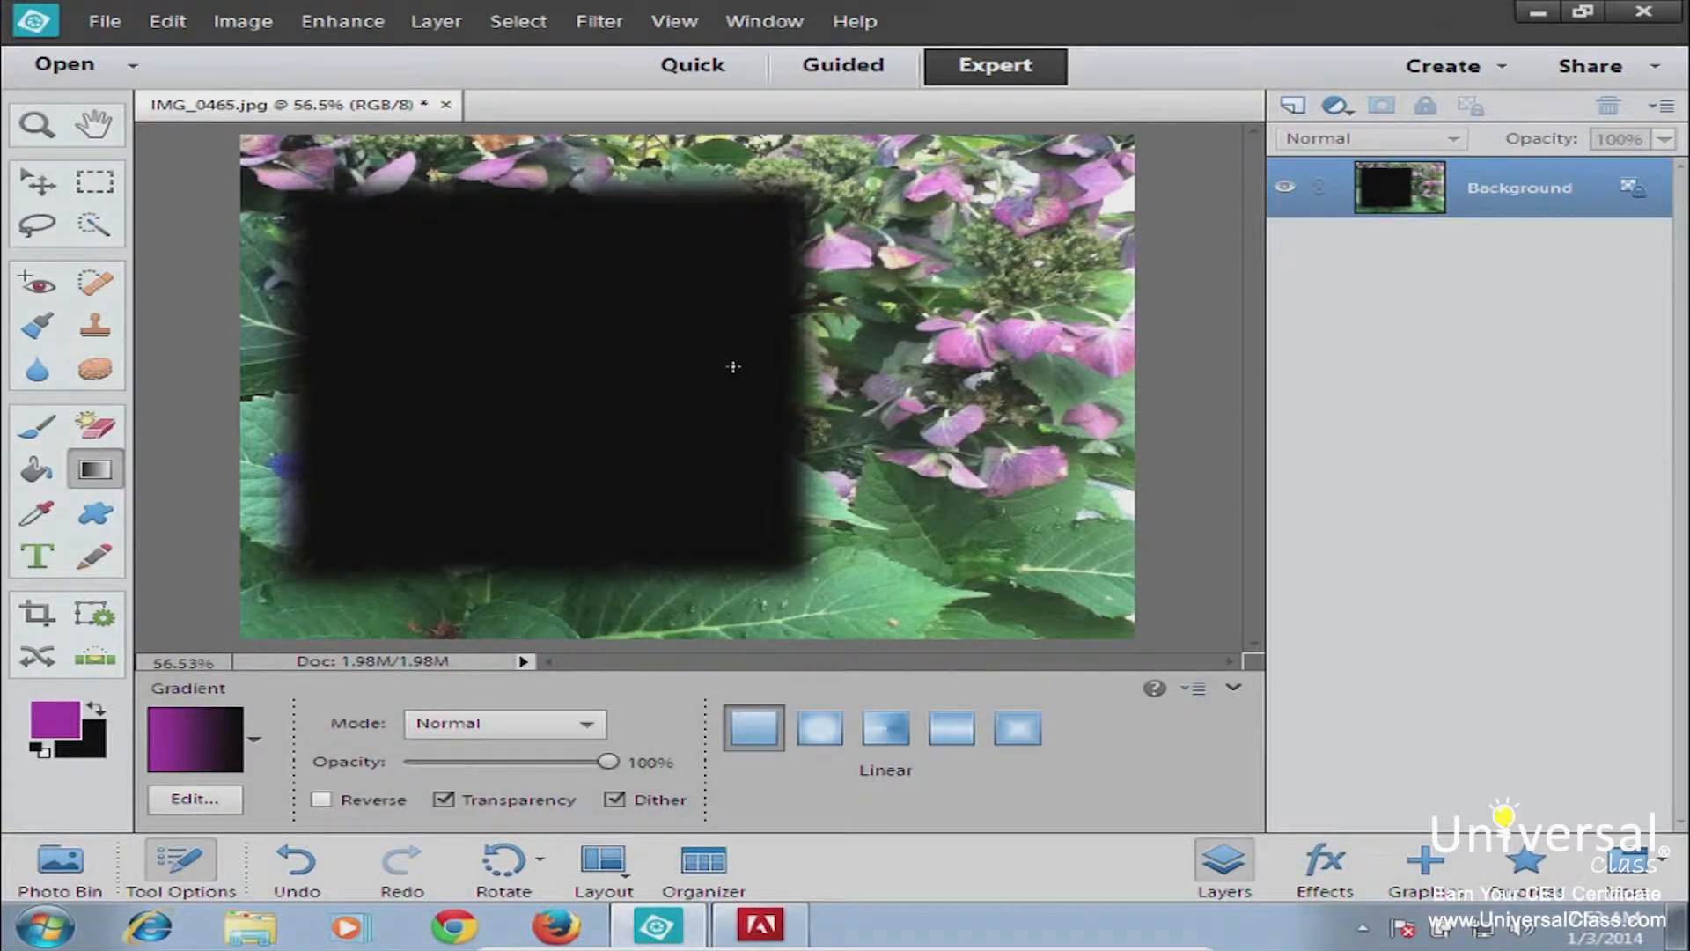
pyautogui.hotkey('ctrl', 'v')
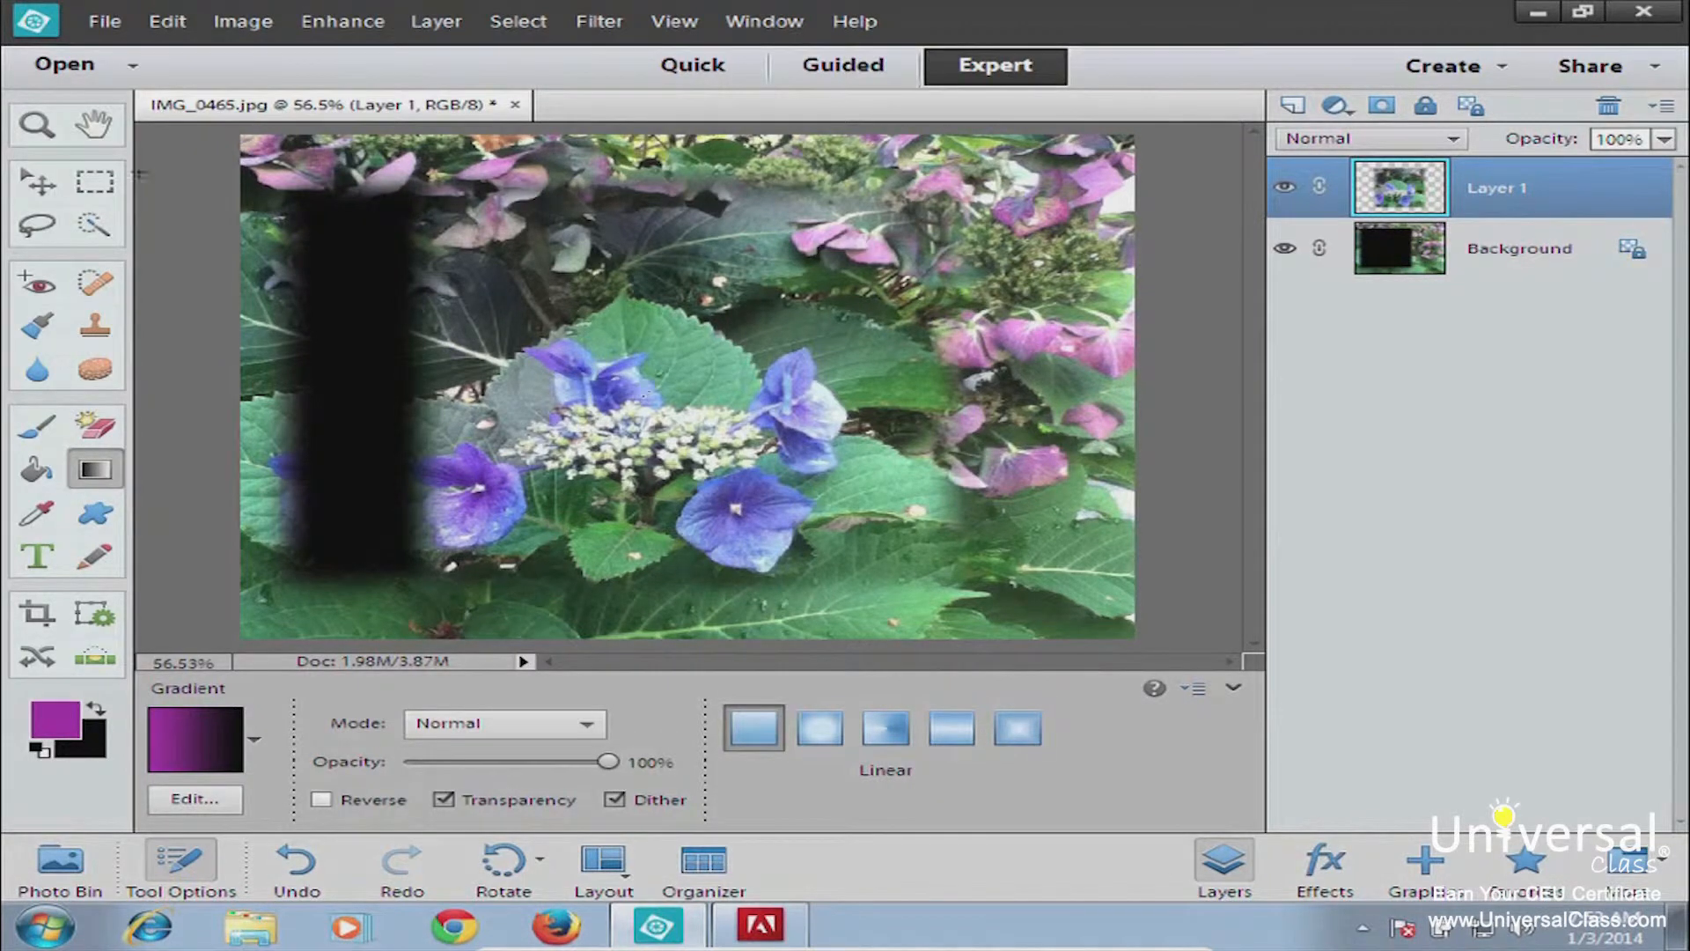
pyautogui.click(37, 182)
pyautogui.moveTo(744, 324); pyautogui.dragTo(607, 319)
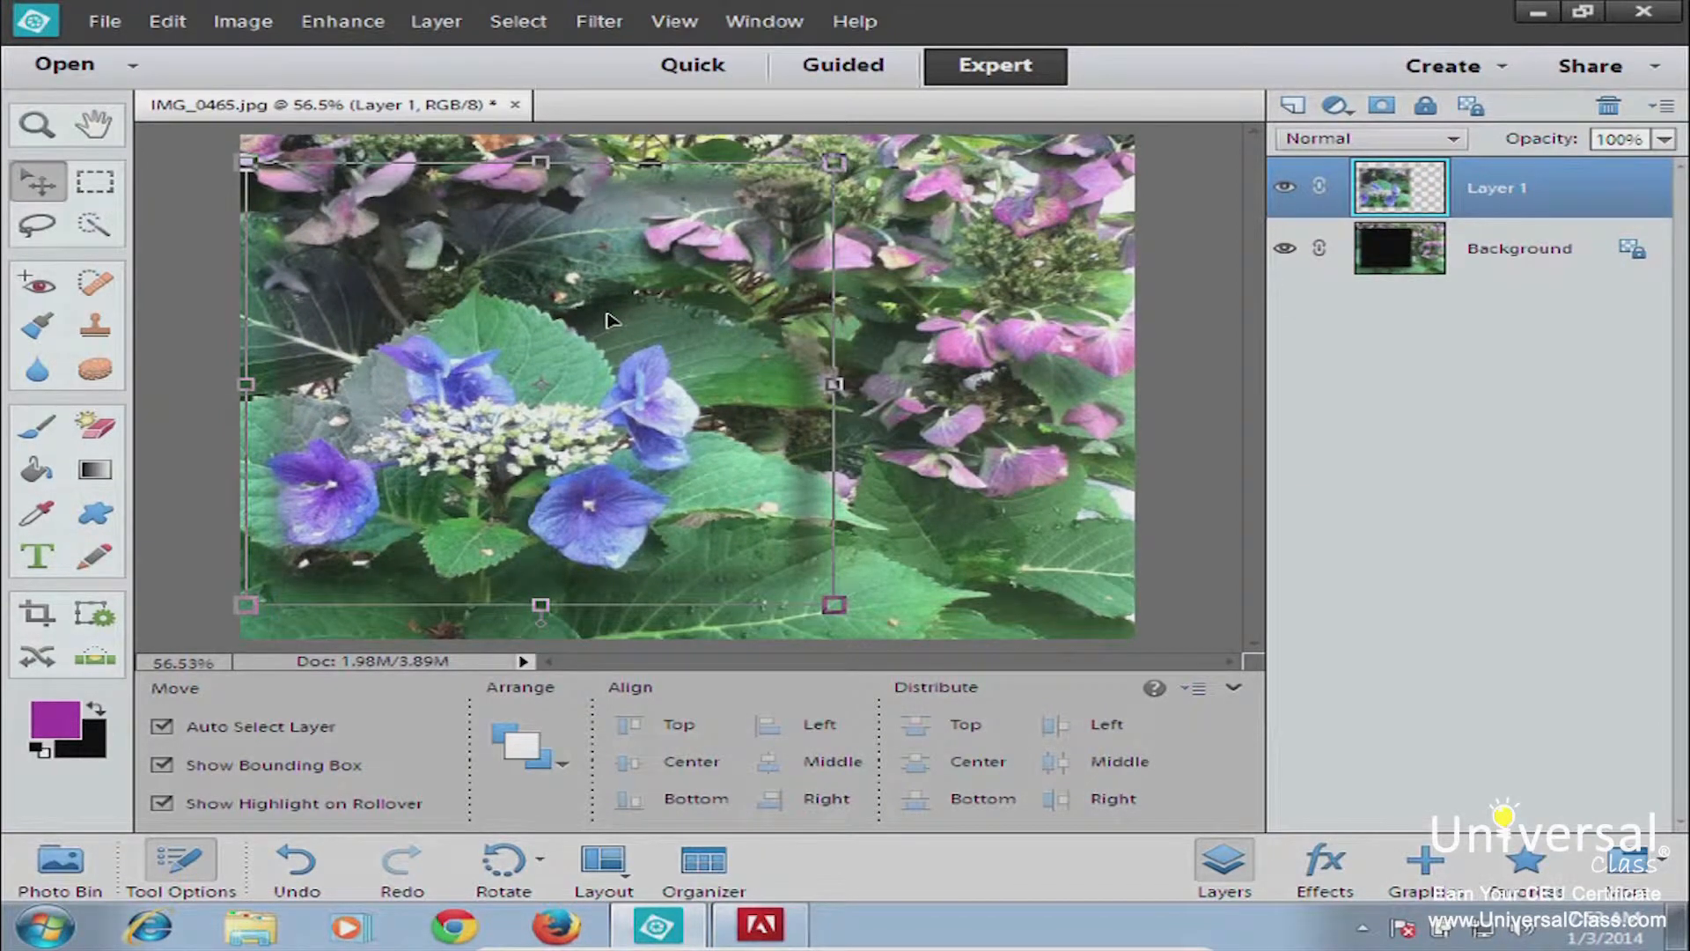
pyautogui.hotkey('ctrl', 'z')
pyautogui.hotkey('ctrl', 'z')
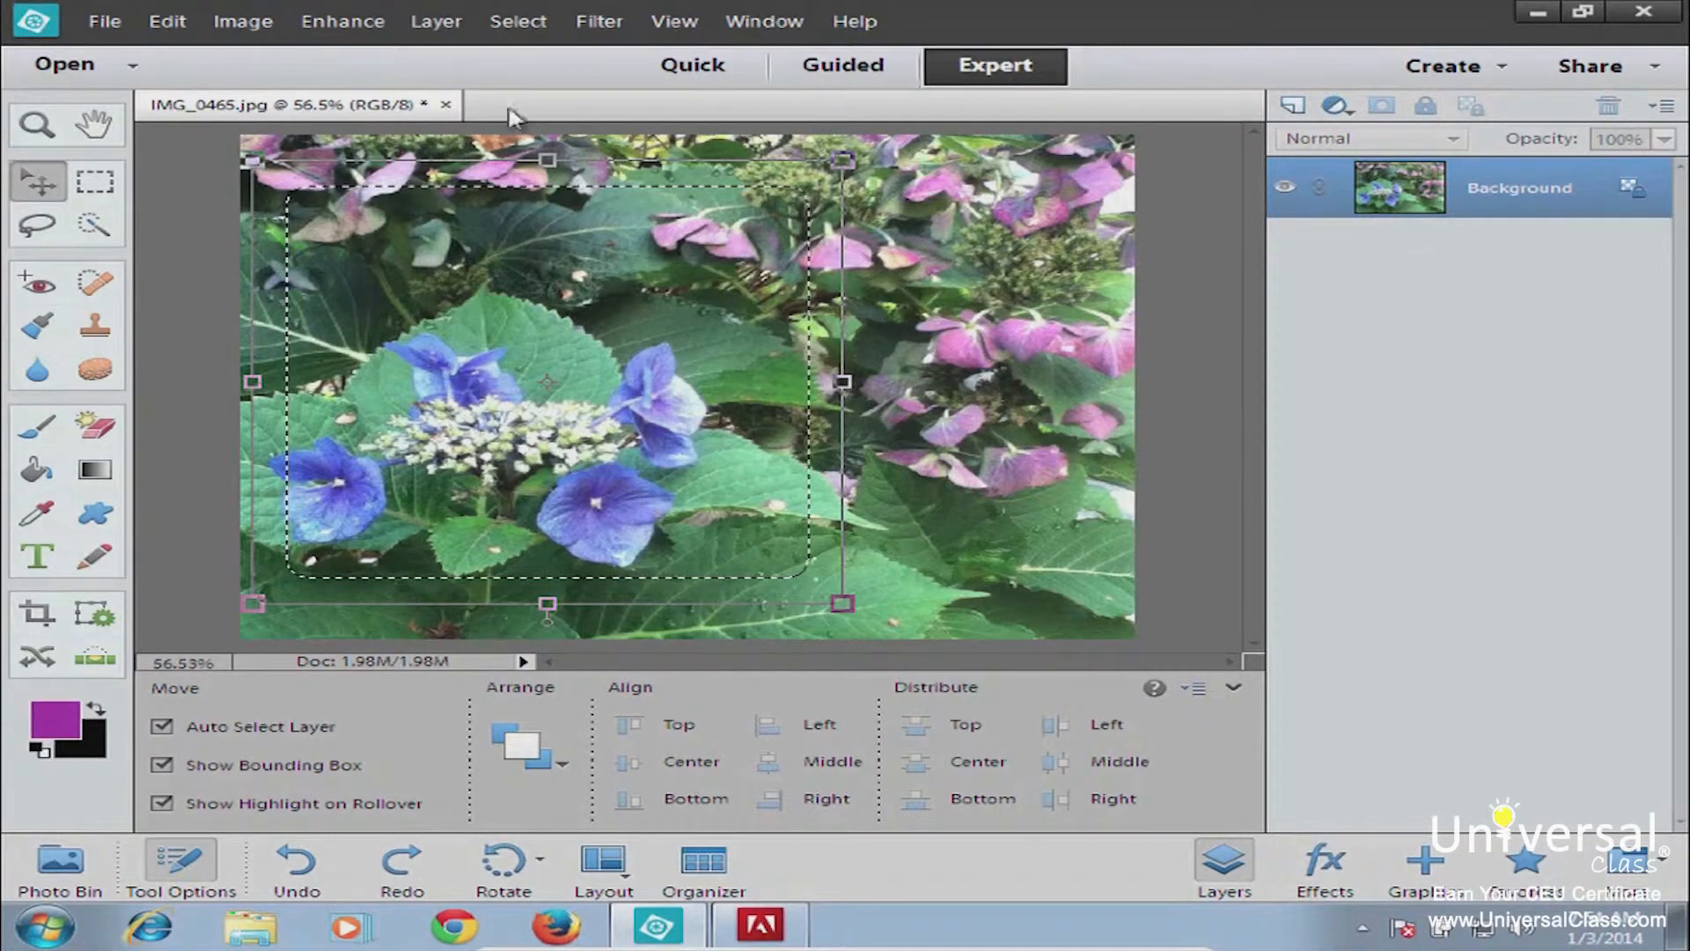
# Select the entire photo and switch back to the Rectangular Marquee tool
pyautogui.click(517, 21)
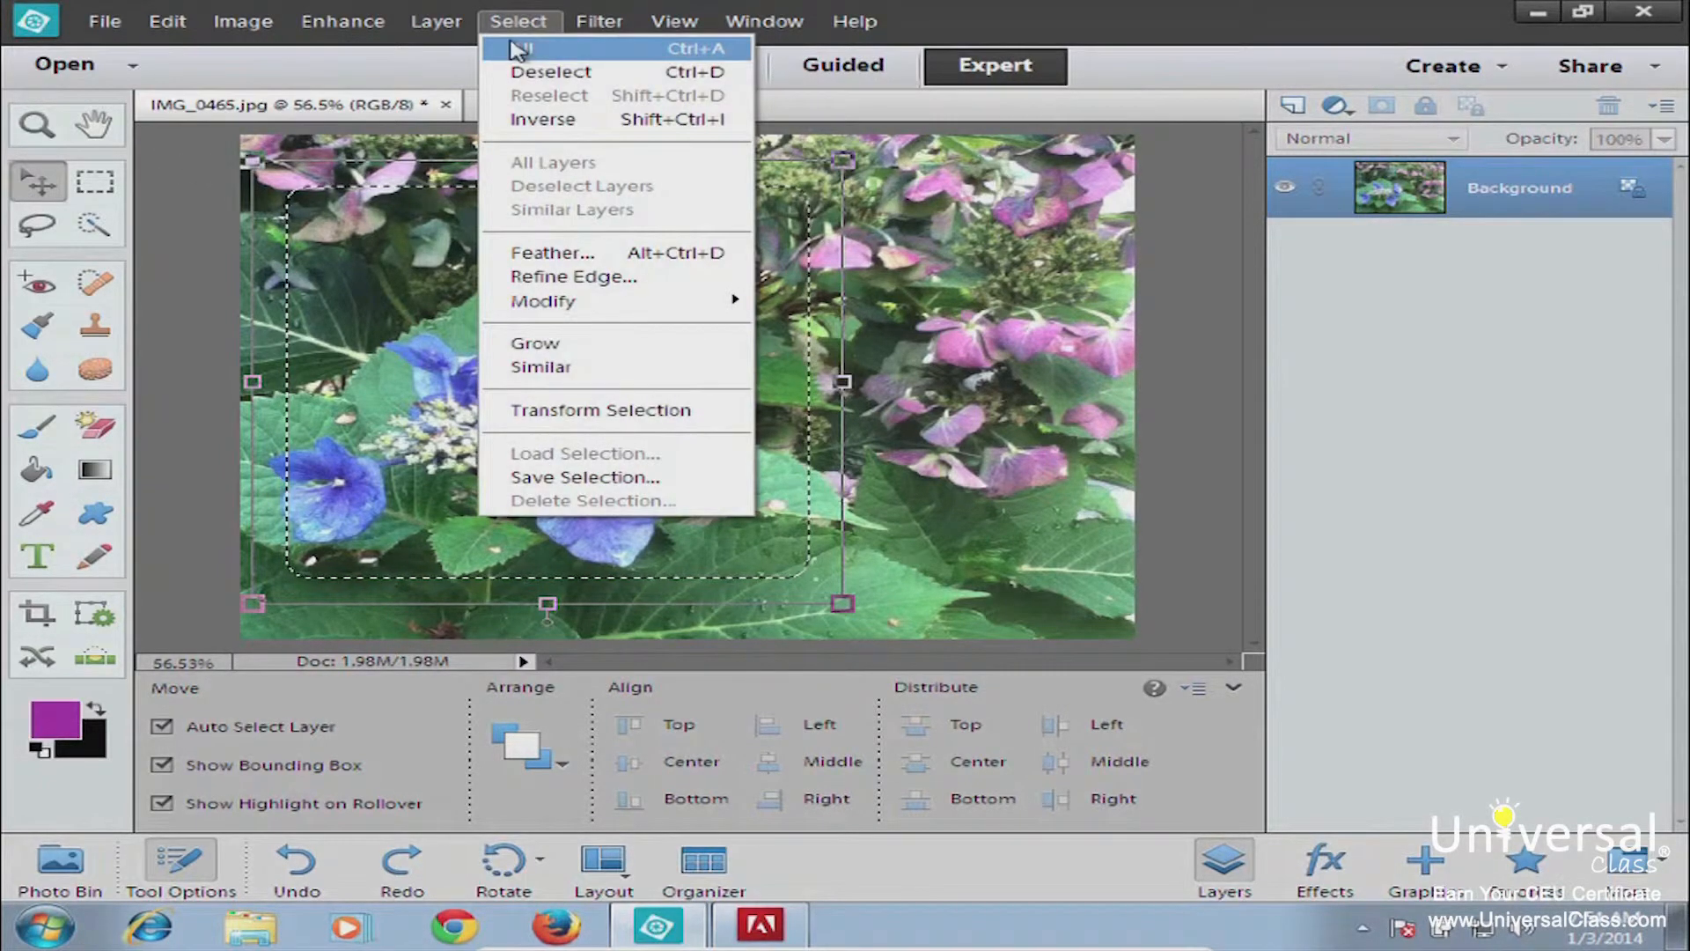
pyautogui.click(520, 48)
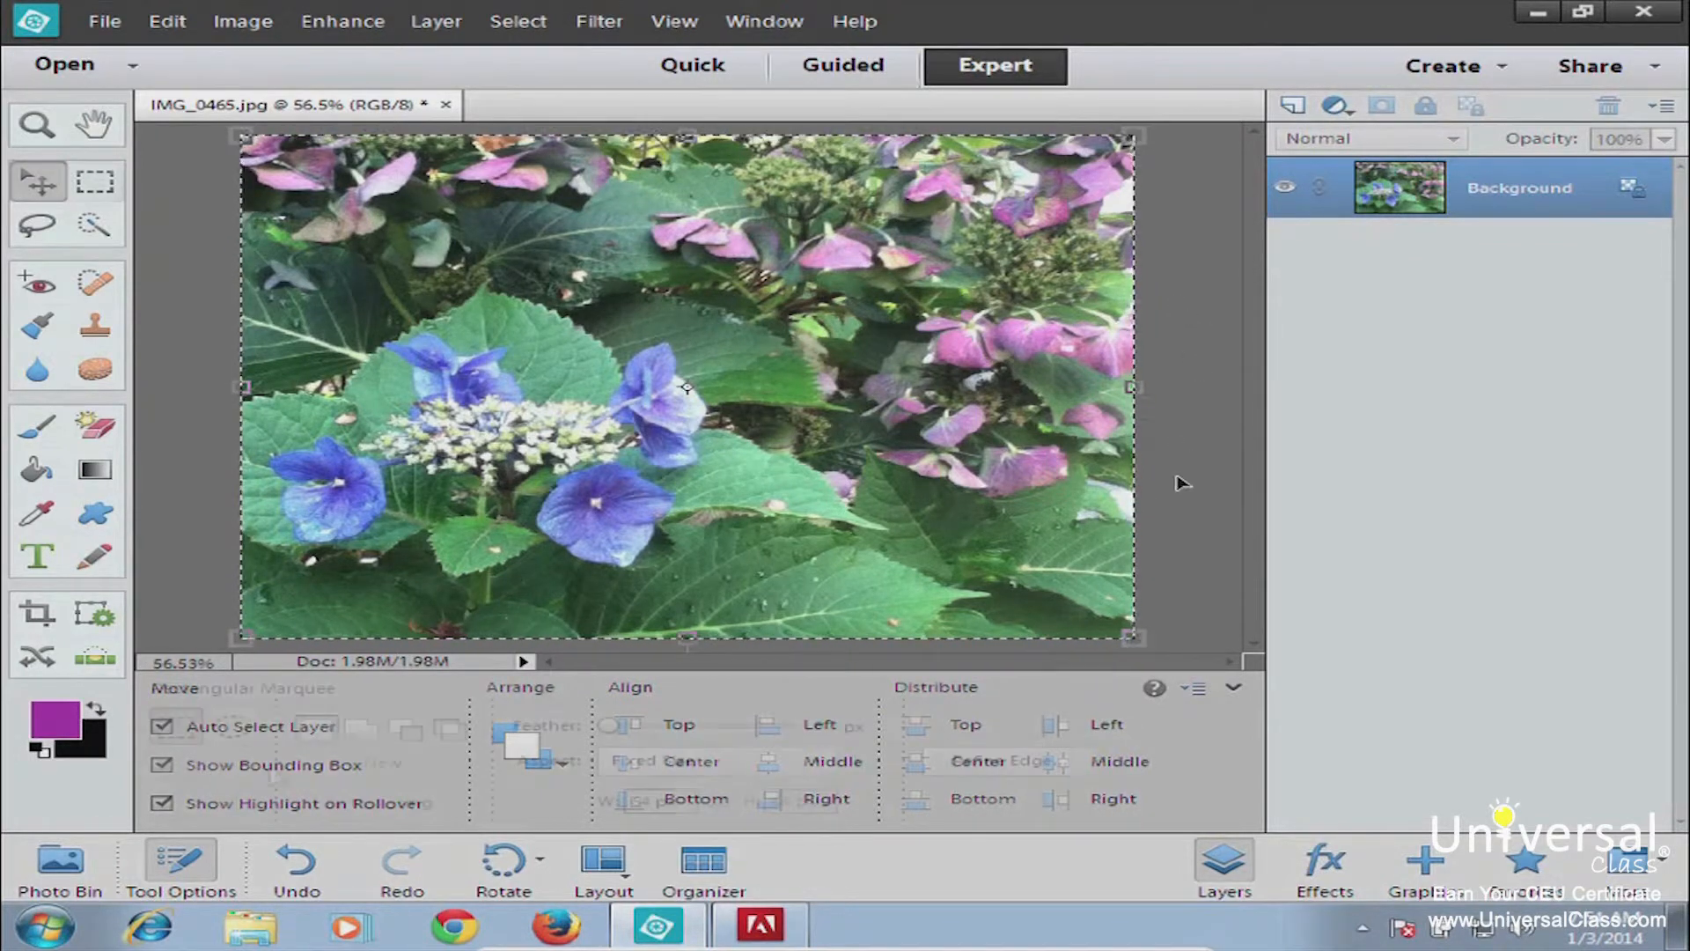
pyautogui.press('m')
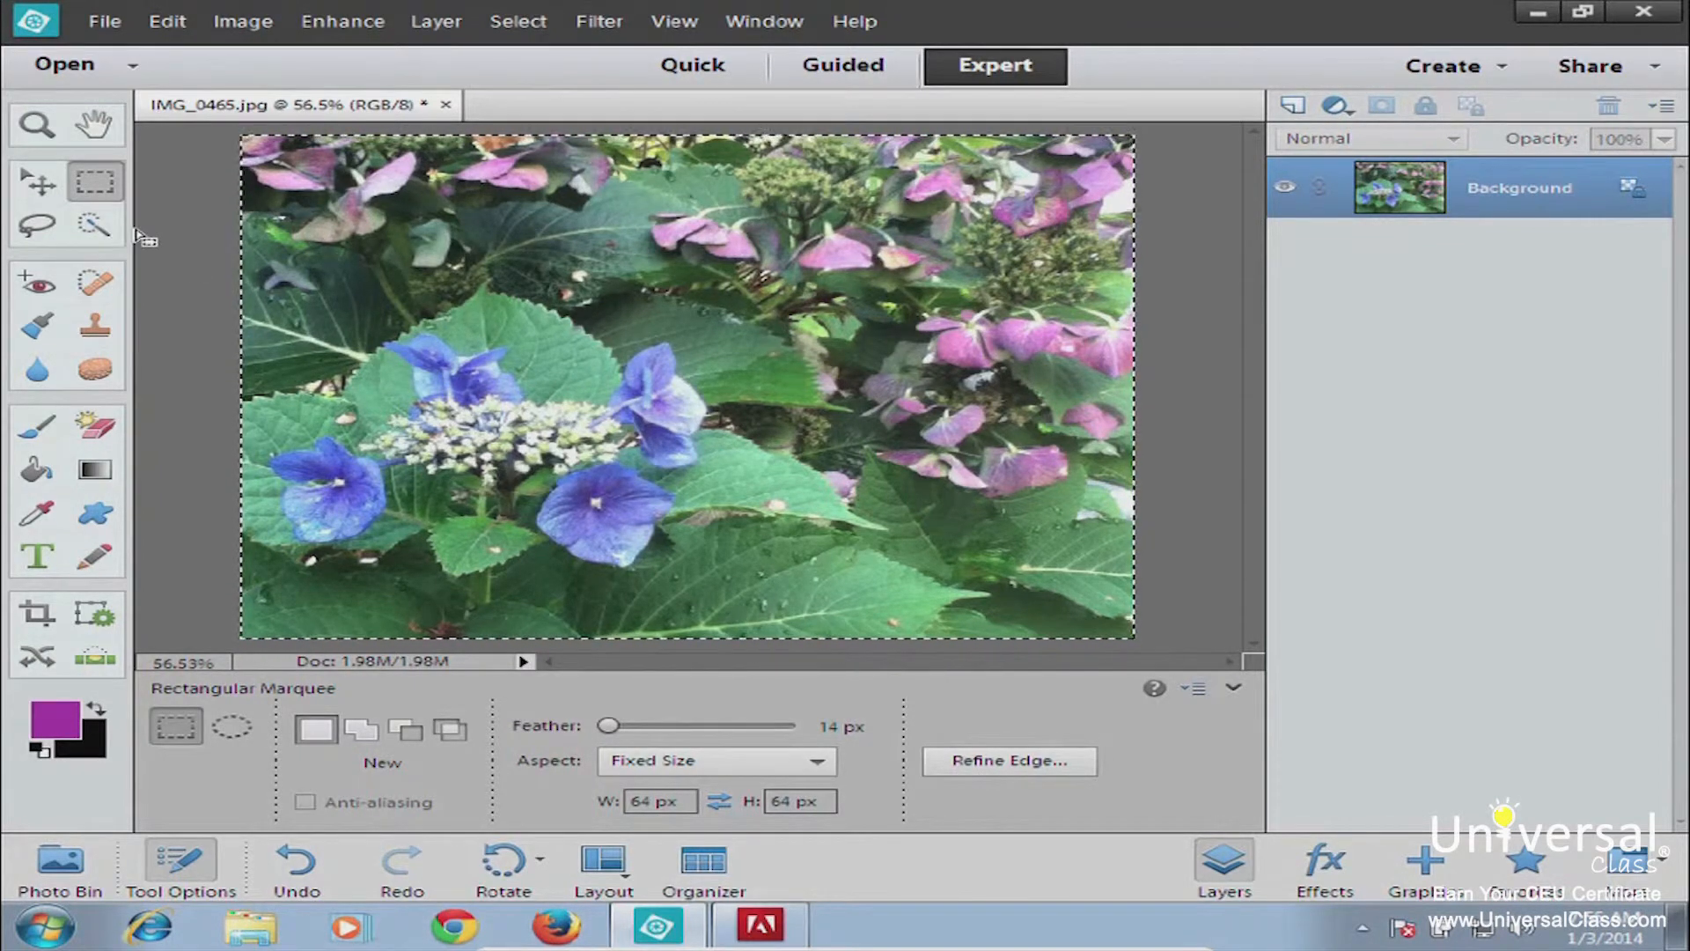
# Draw a freehand Lasso selection around the leftmost blue flower
pyautogui.click(36, 227)
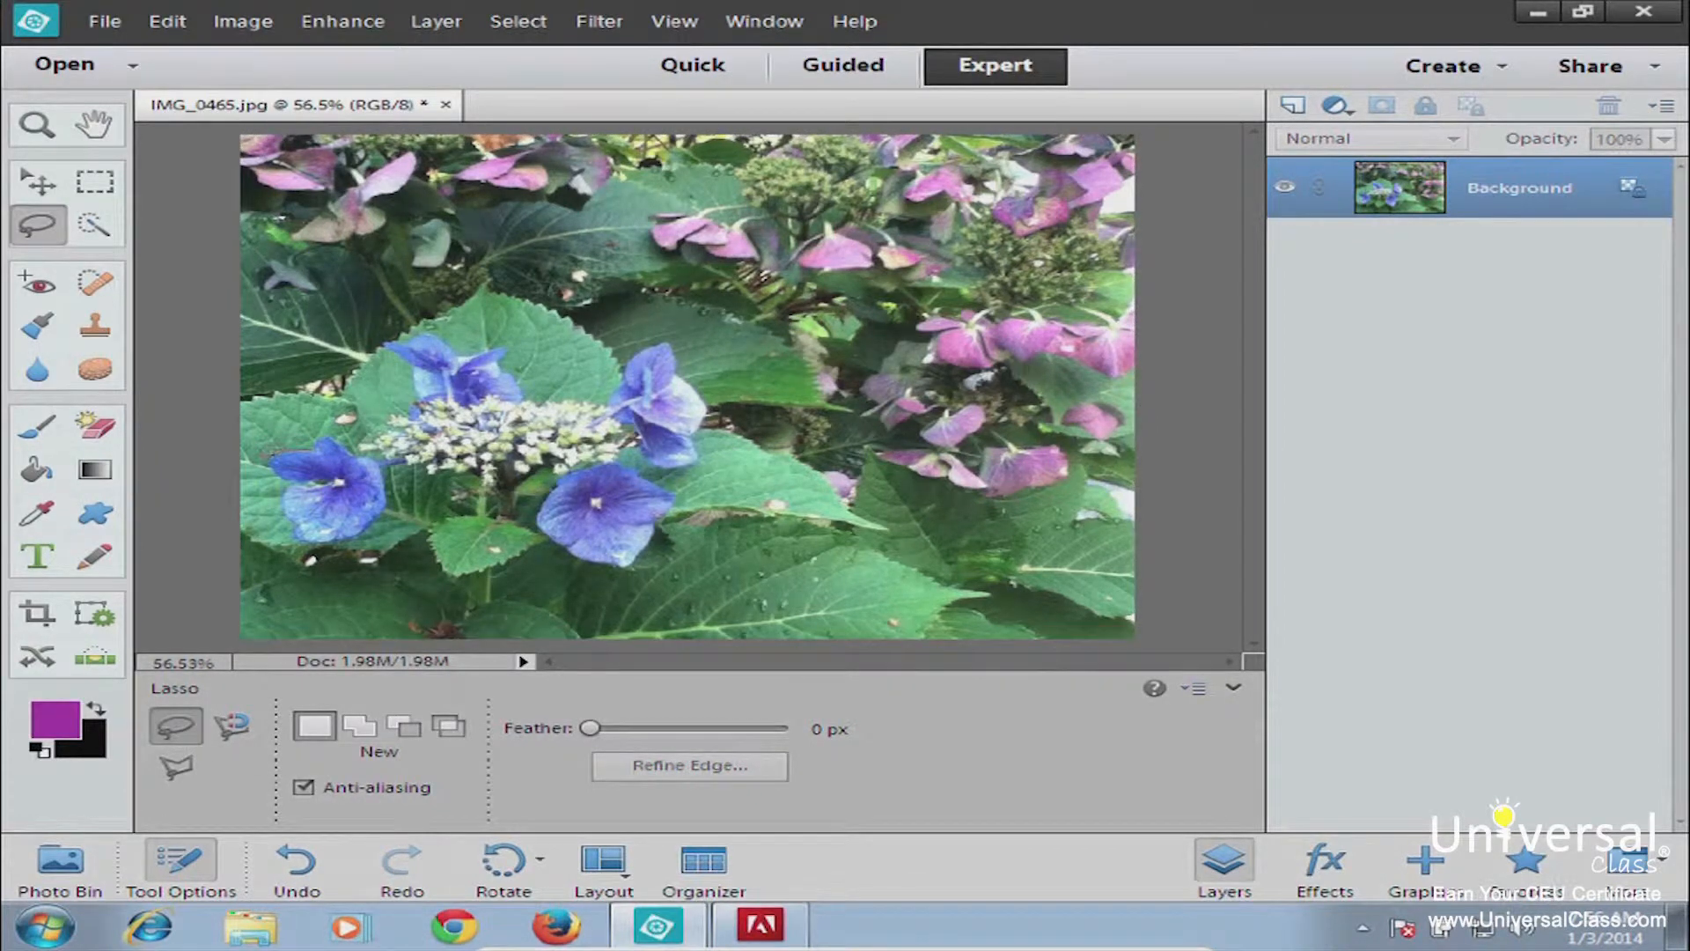
pyautogui.moveTo(269, 463)
pyautogui.mouseDown()
pyautogui.moveTo(301, 471)
pyautogui.moveTo(282, 502)
pyautogui.moveTo(298, 541)
pyautogui.moveTo(348, 551)
pyautogui.moveTo(392, 493)
pyautogui.moveTo(387, 449)
pyautogui.moveTo(313, 428)
pyautogui.mouseUp()
pyautogui.moveTo(310, 556); pyautogui.dragTo(304, 551)
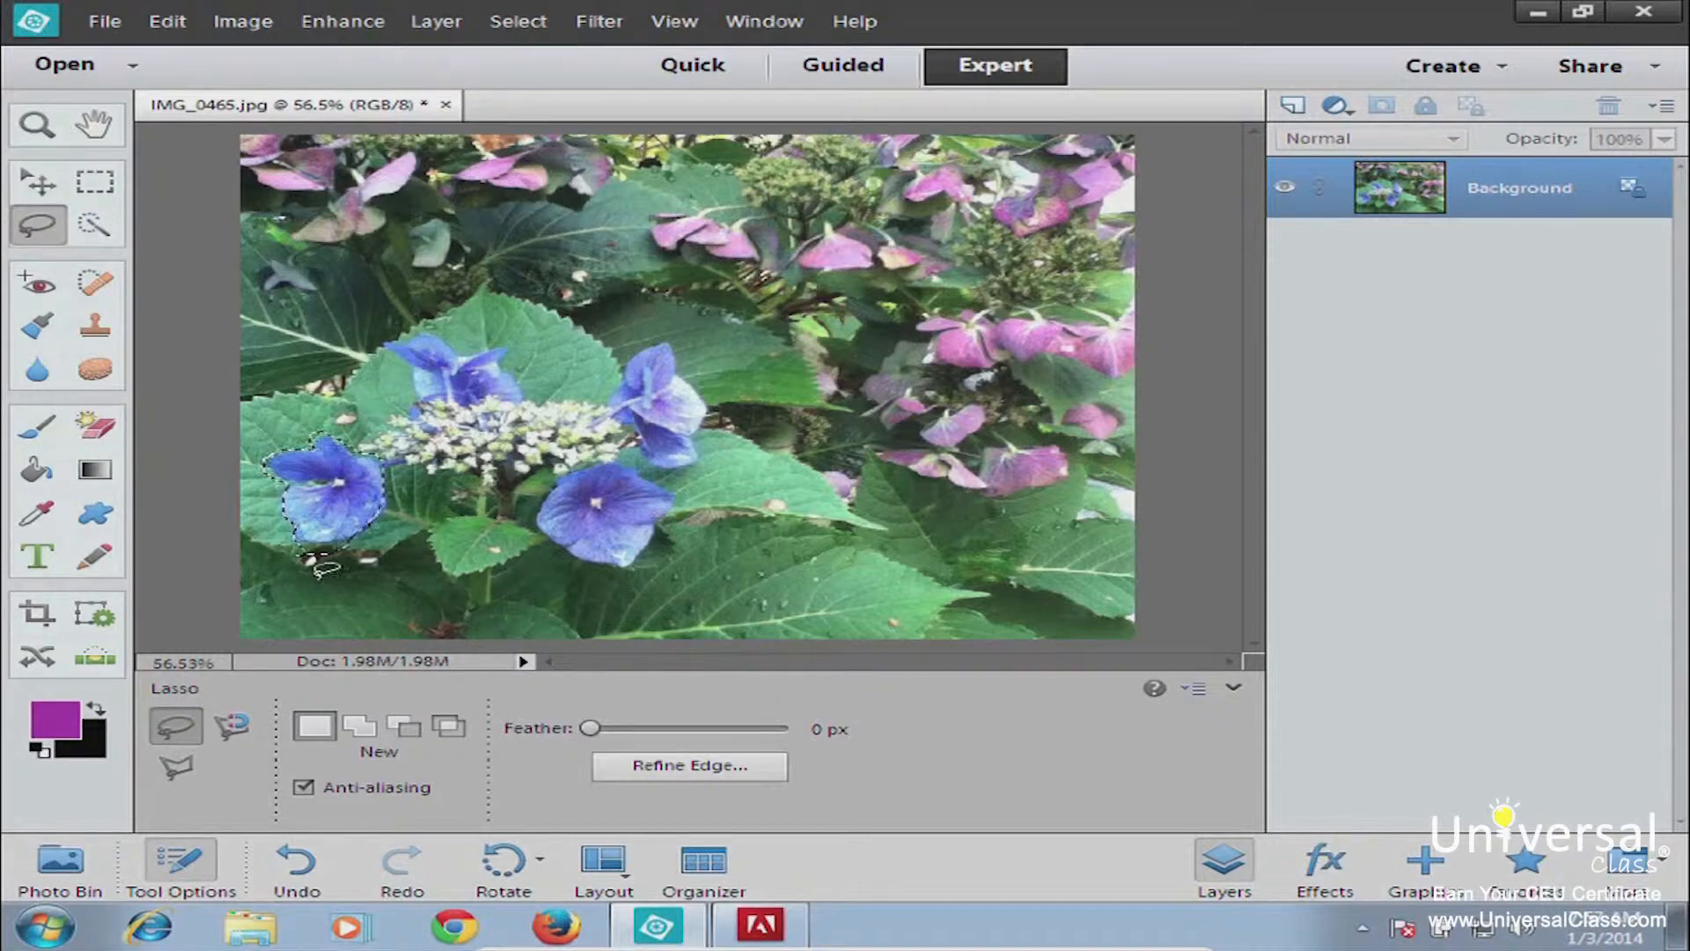
# Clear the freehand selection and trace the leftmost blue flower's outline closely with the Magnetic Lasso
pyautogui.click(42, 129)
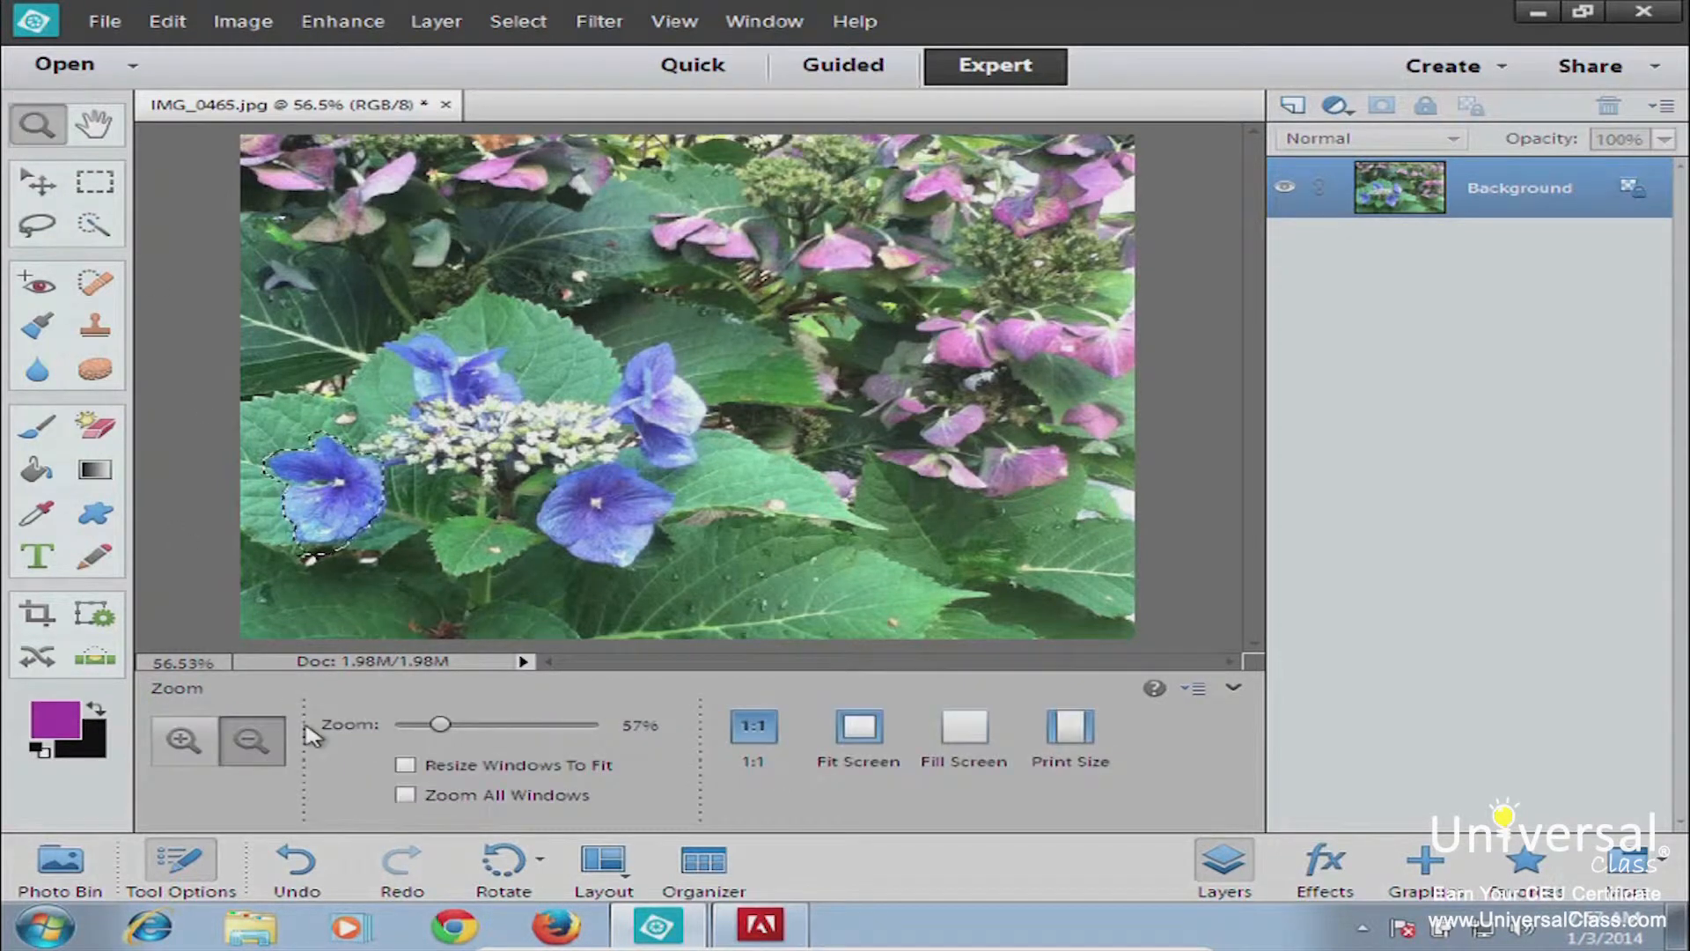
pyautogui.moveTo(440, 724); pyautogui.dragTo(454, 726)
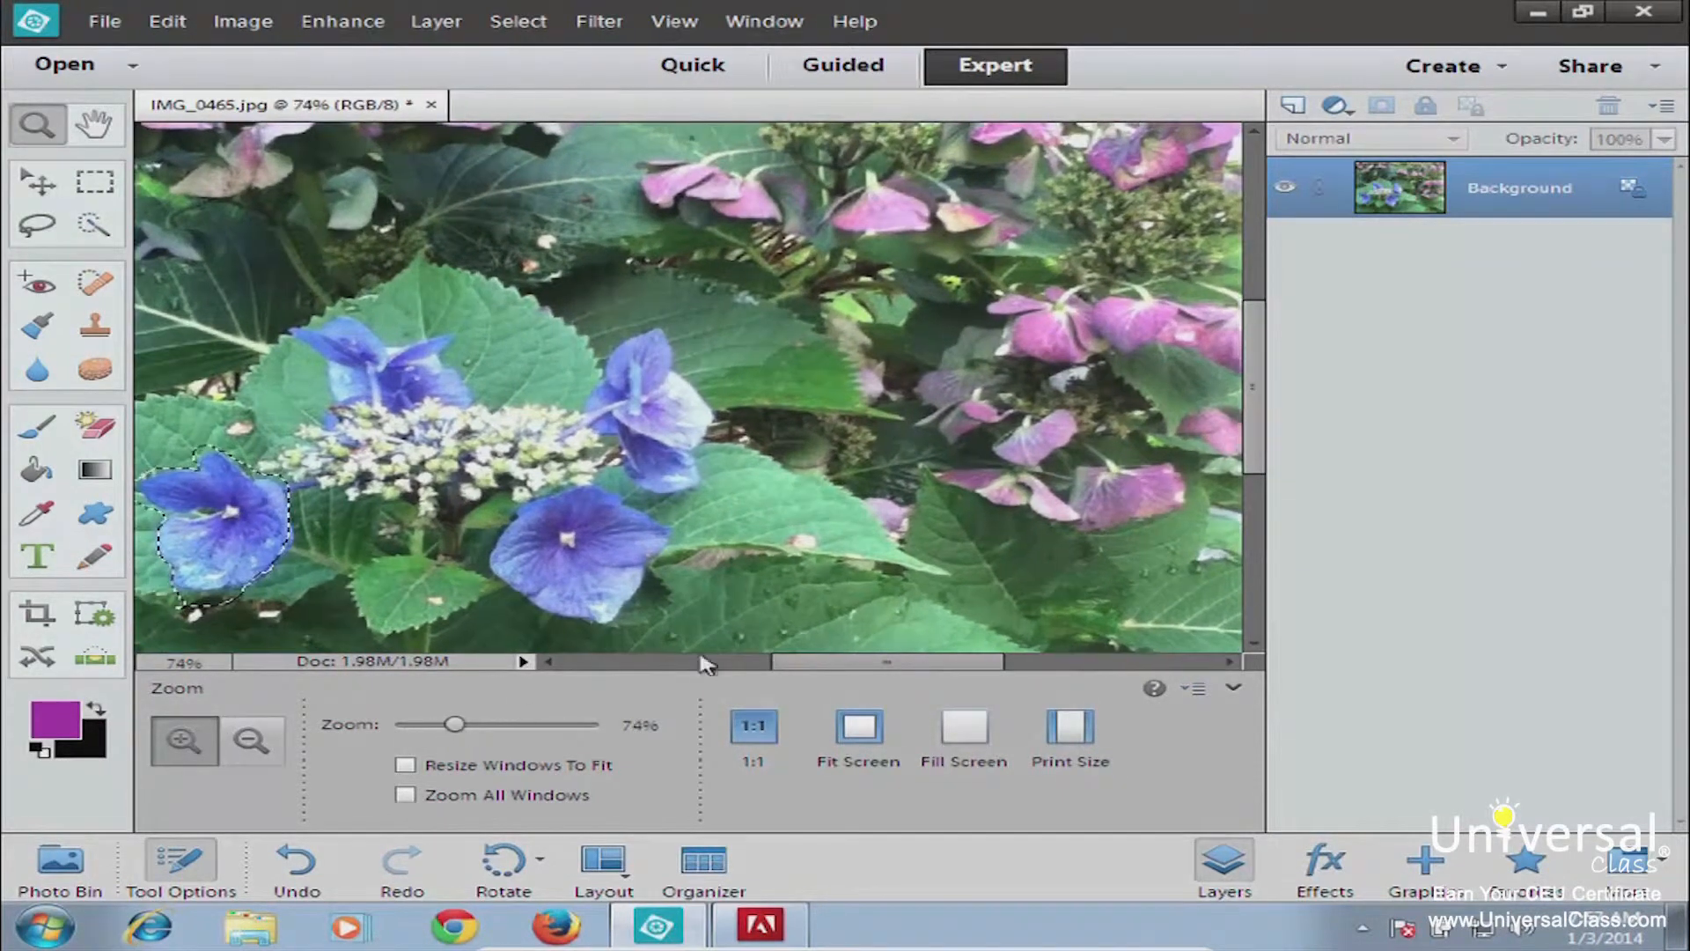
pyautogui.moveTo(804, 667); pyautogui.dragTo(721, 667)
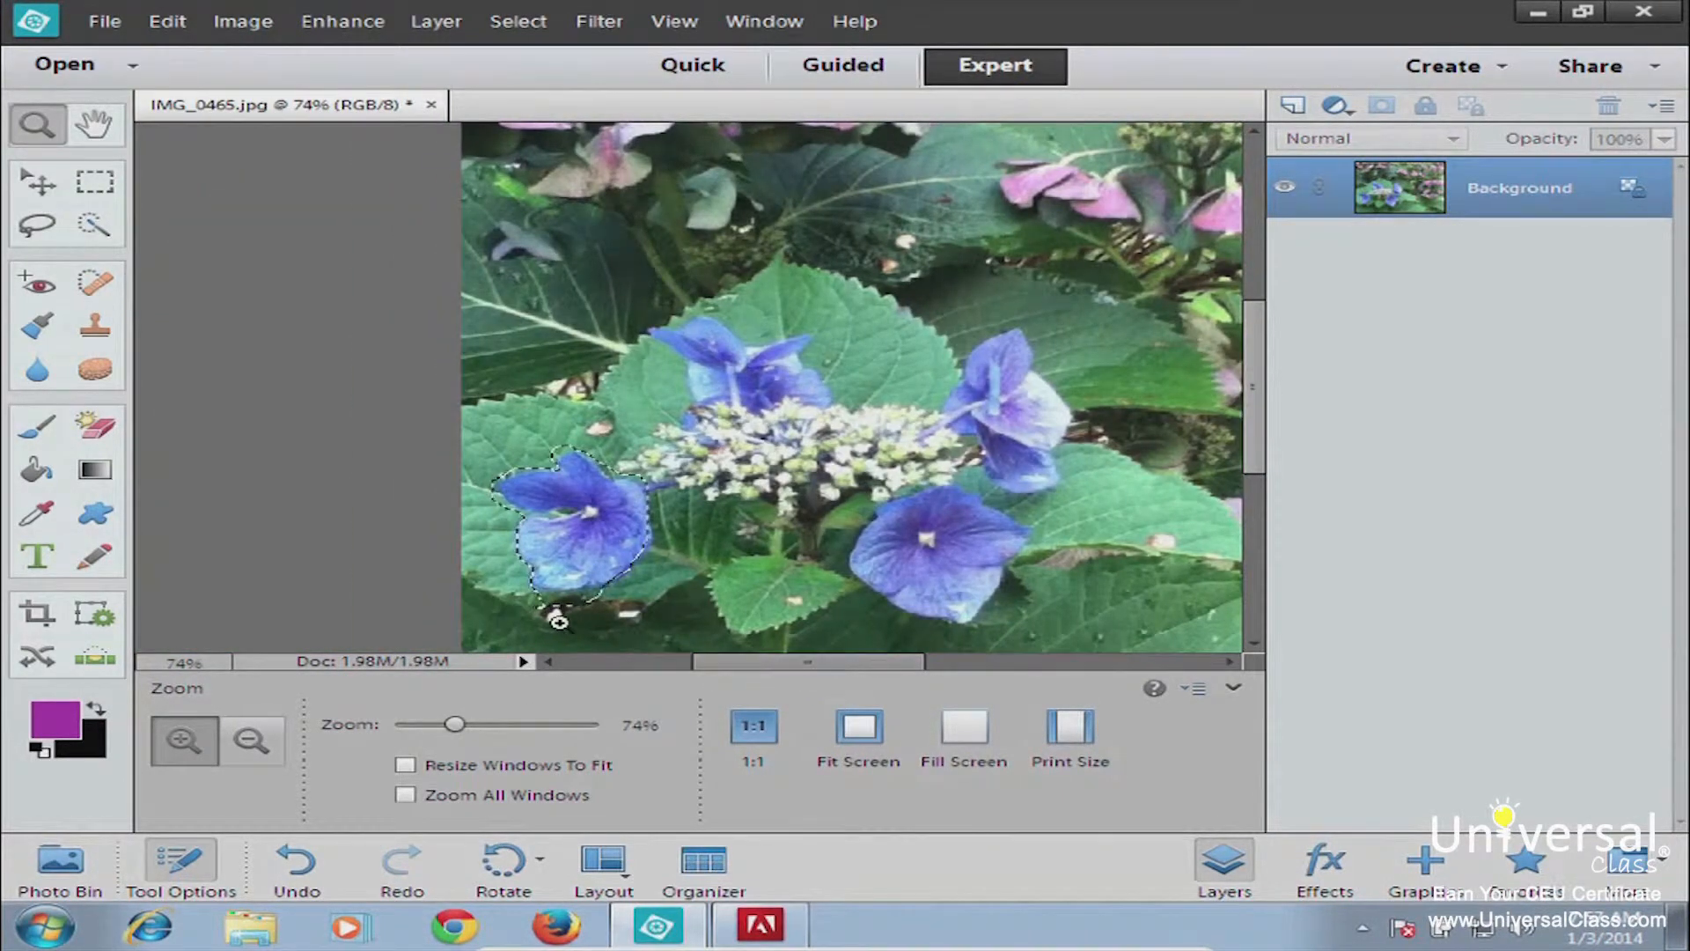
pyautogui.click(589, 597)
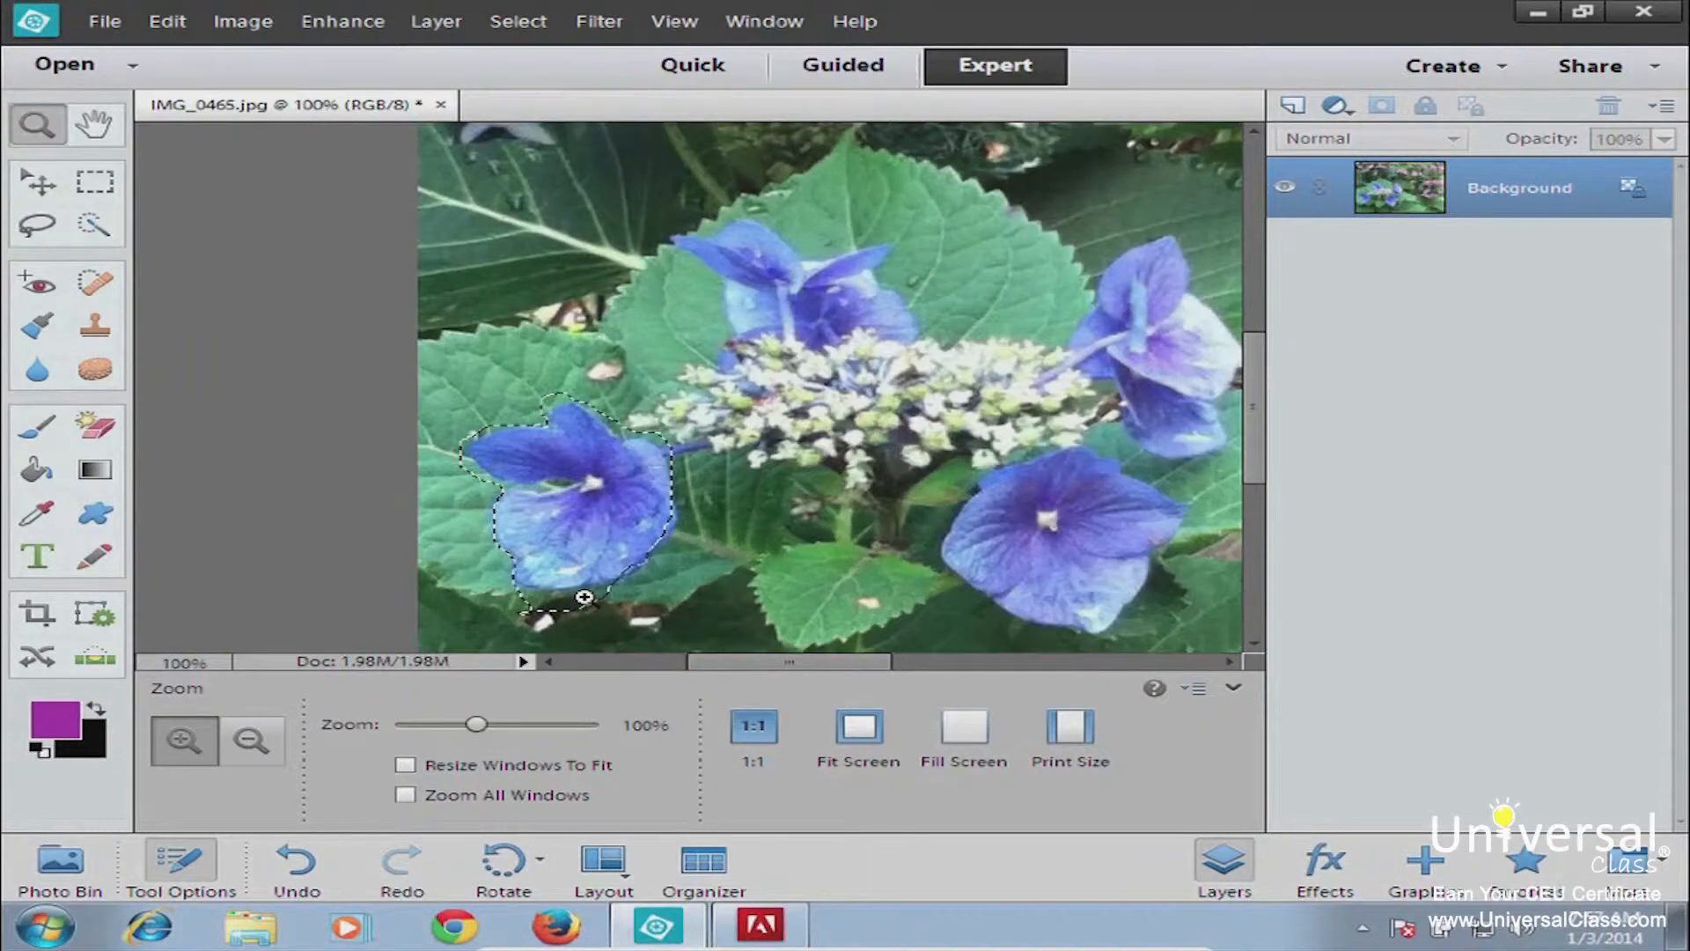
pyautogui.click(583, 596)
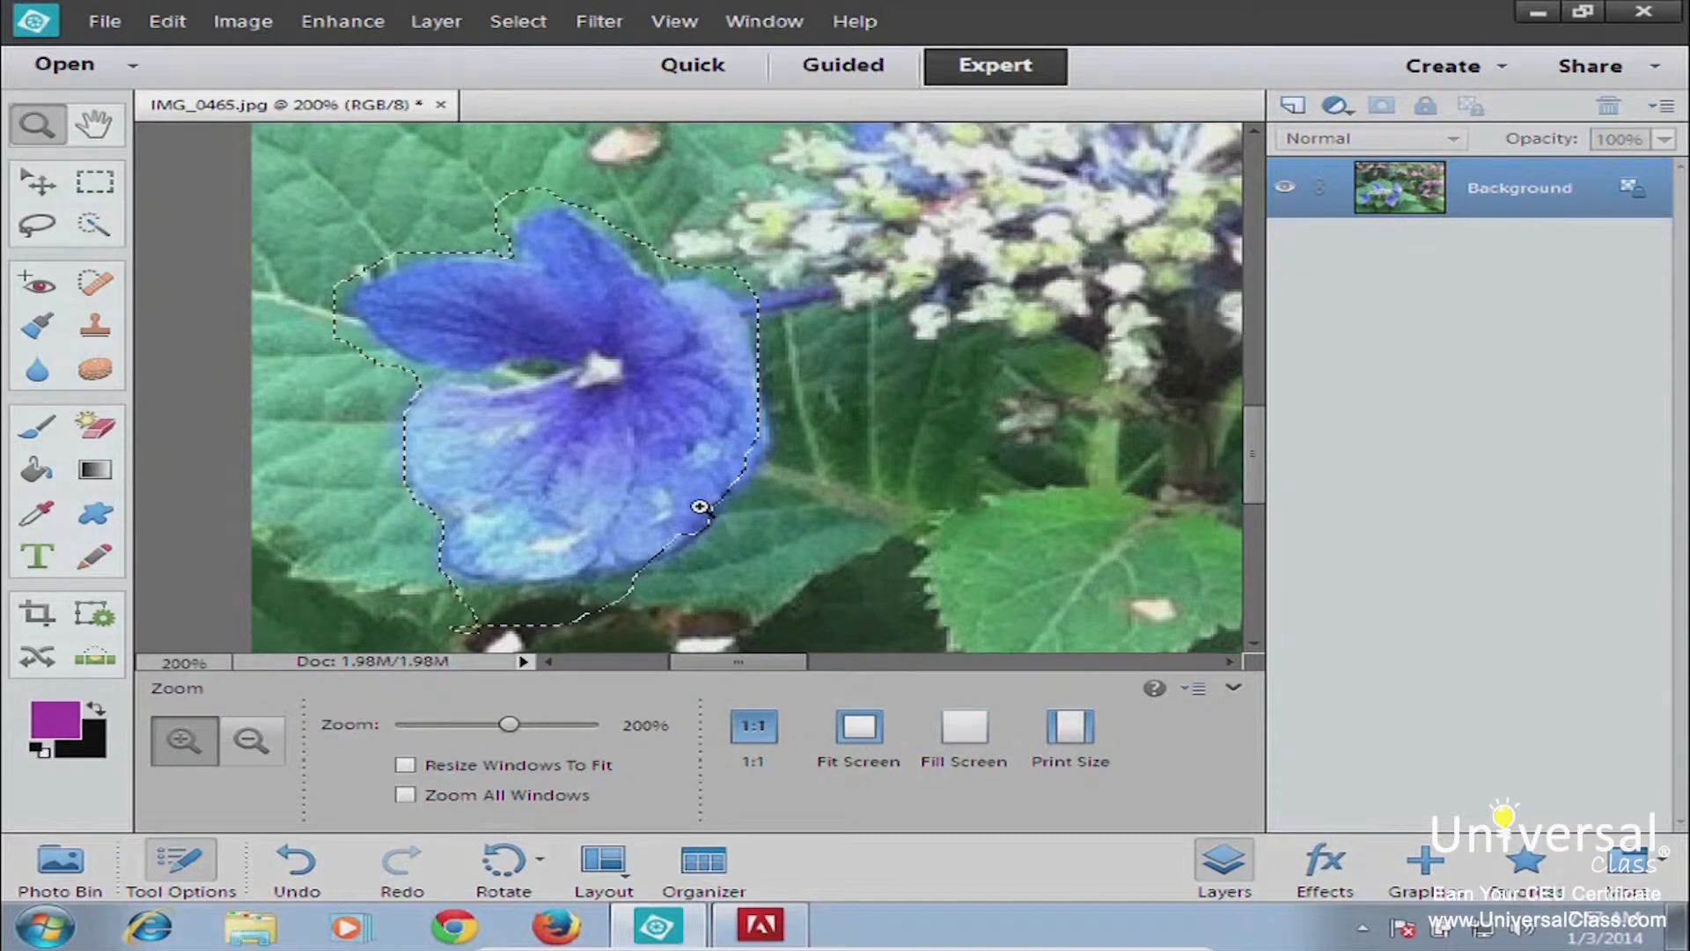
pyautogui.click(35, 227)
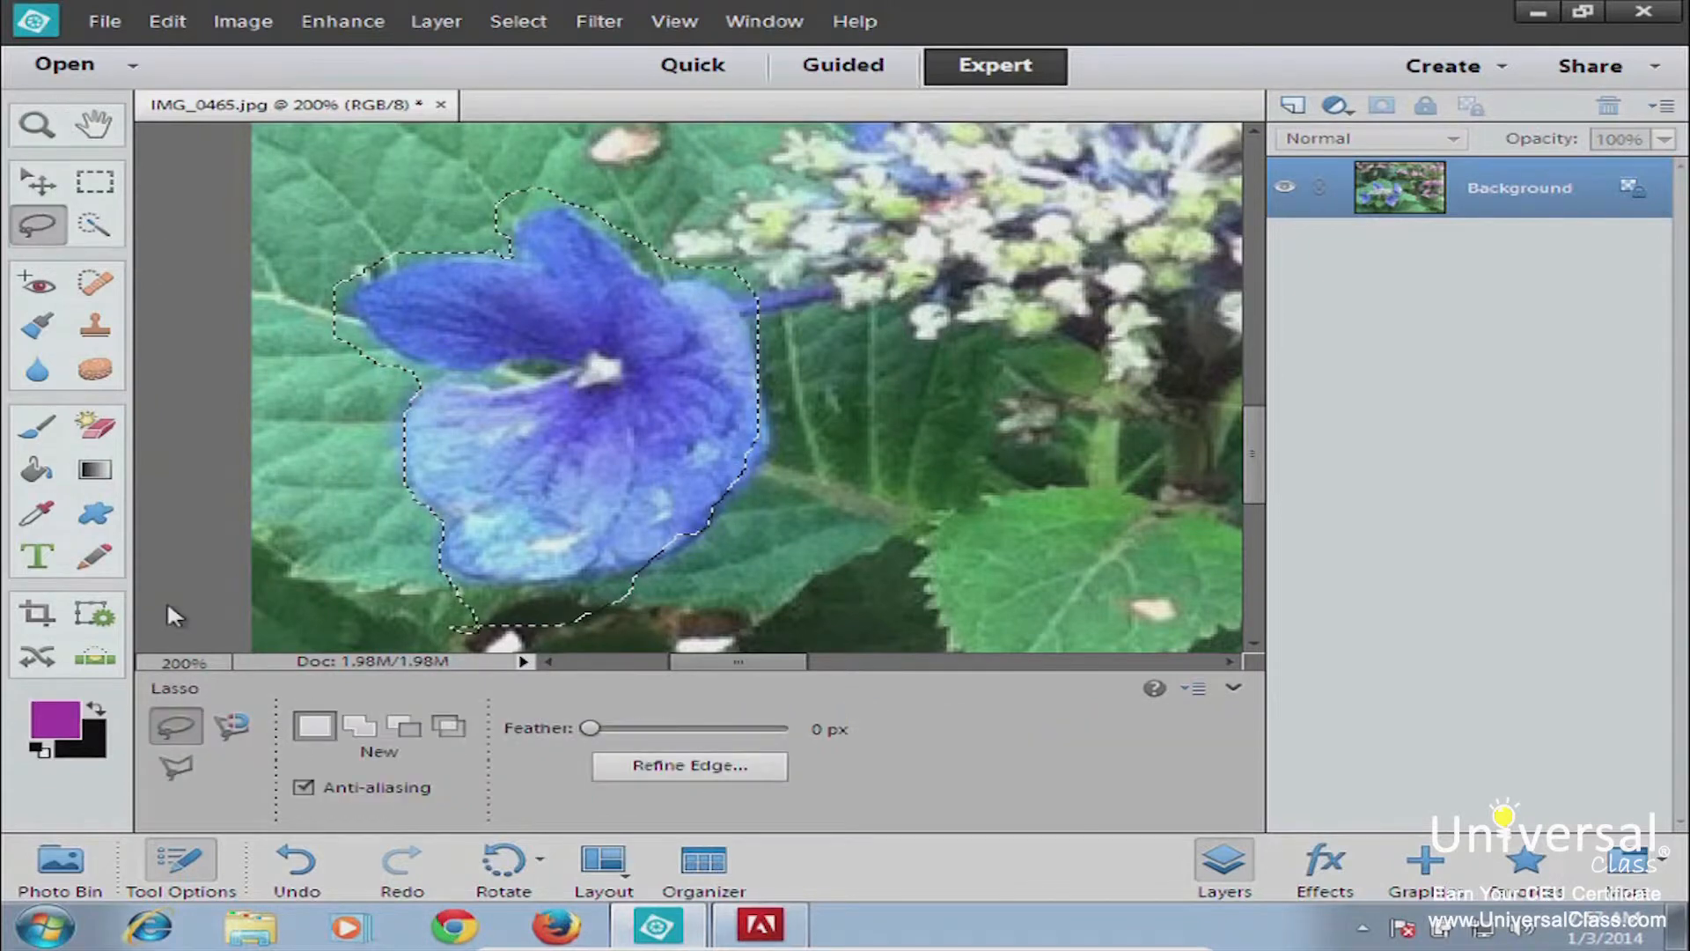
pyautogui.click(231, 725)
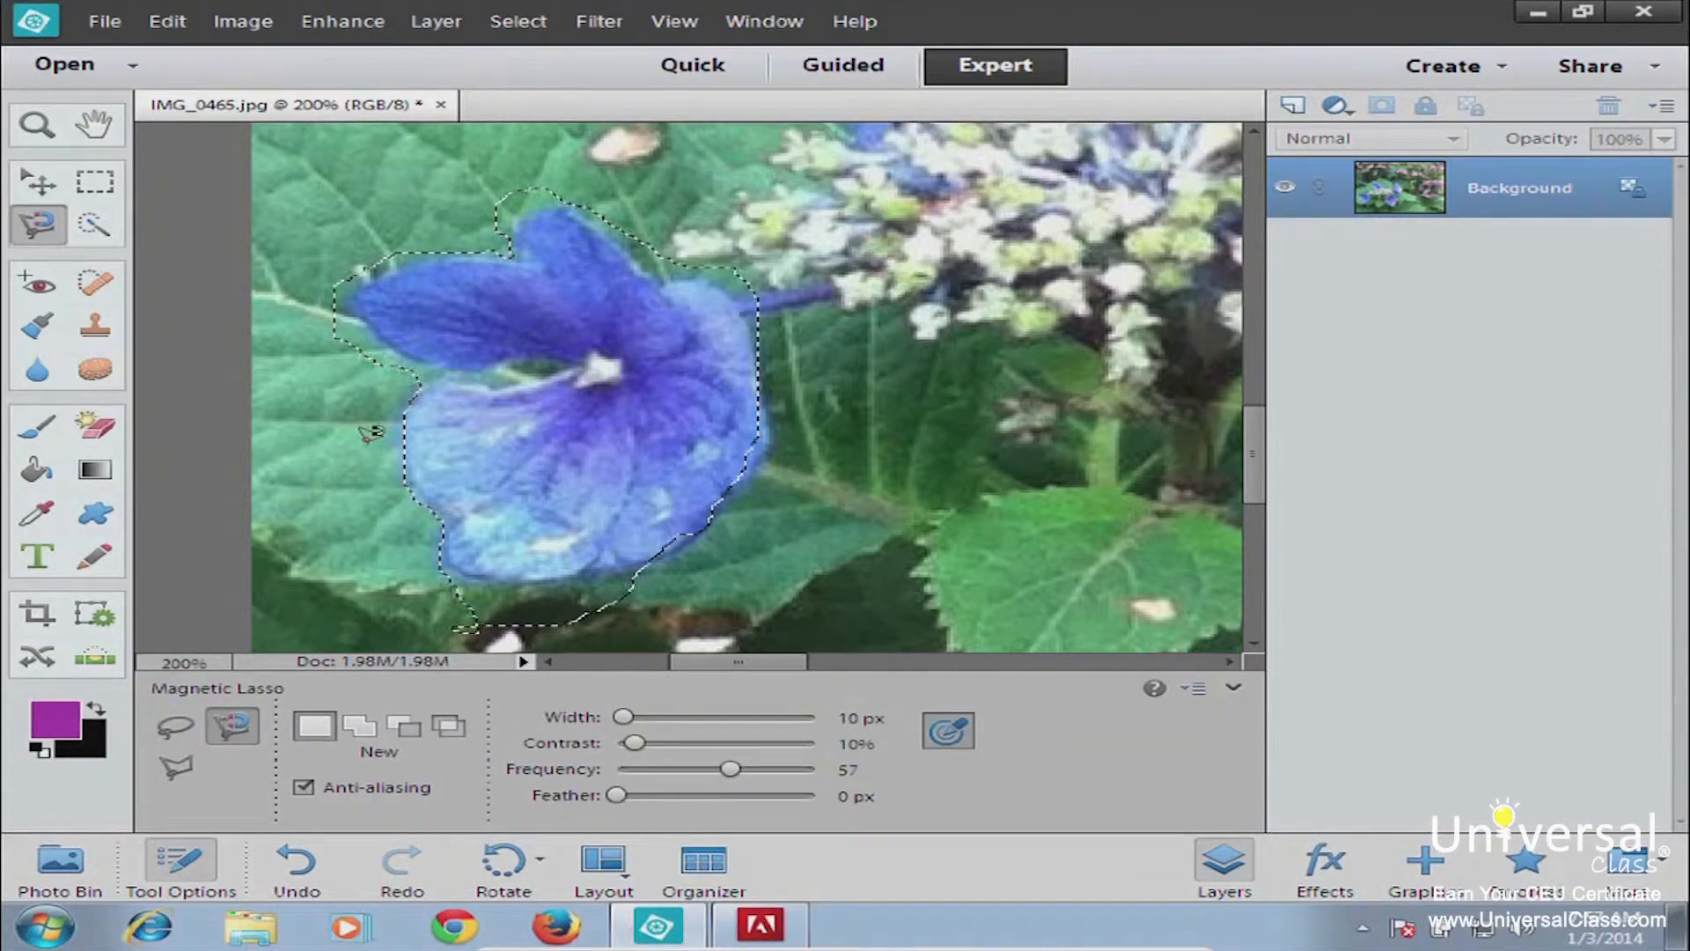
pyautogui.click(518, 21)
pyautogui.click(546, 74)
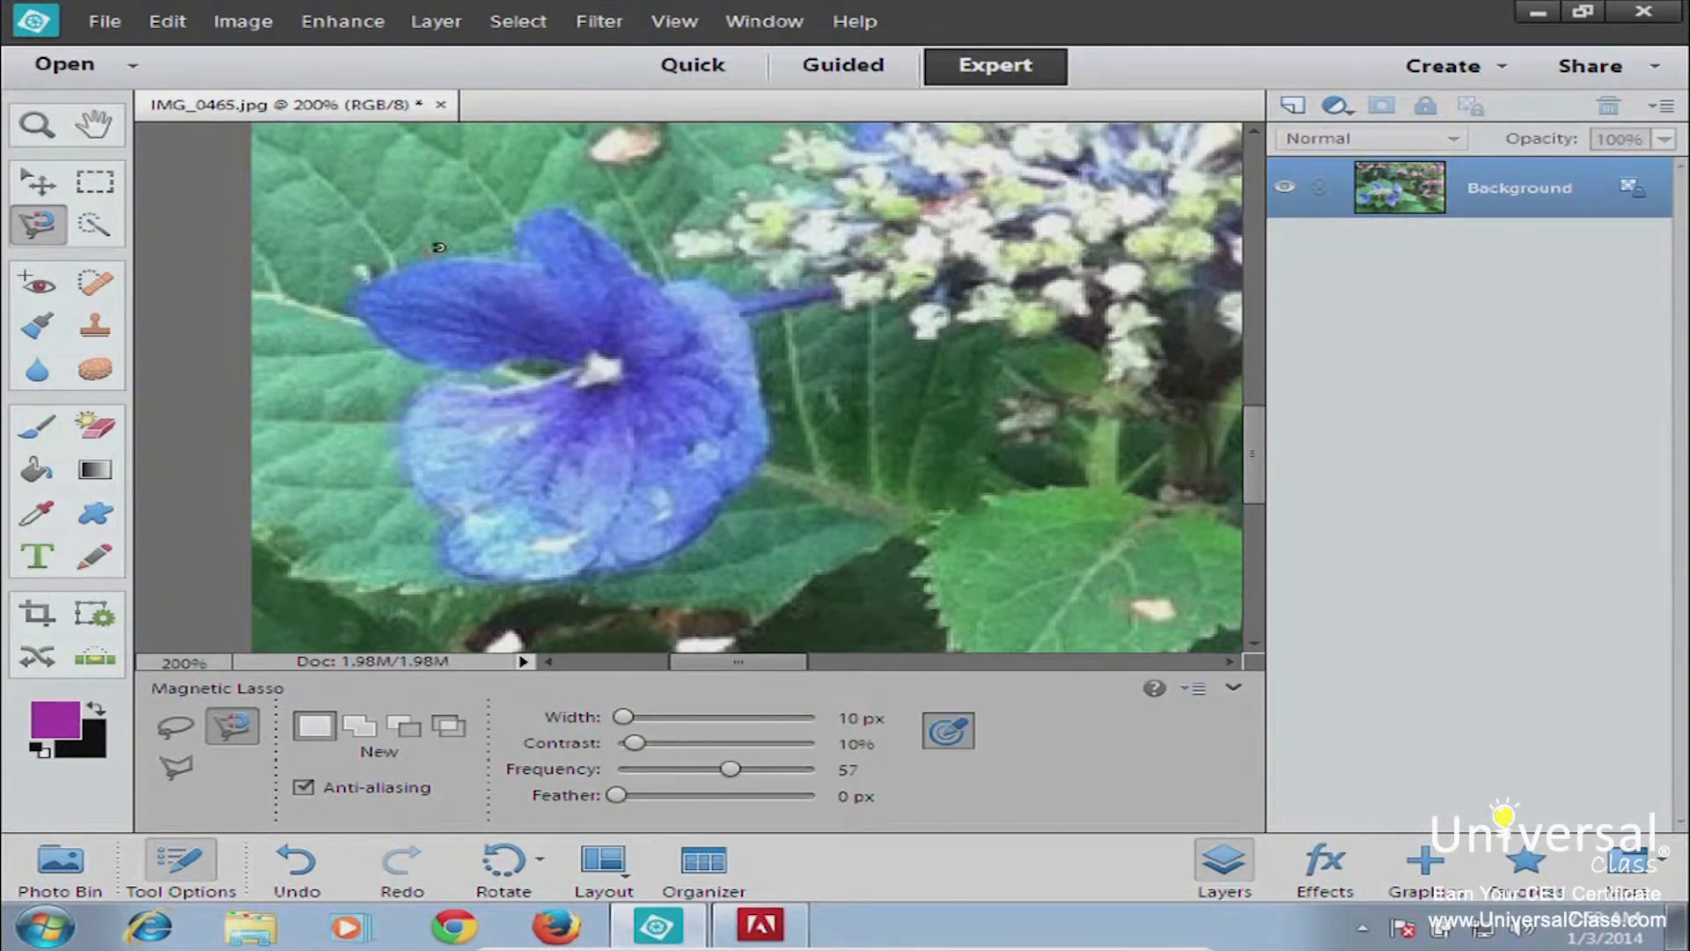
pyautogui.click(418, 263)
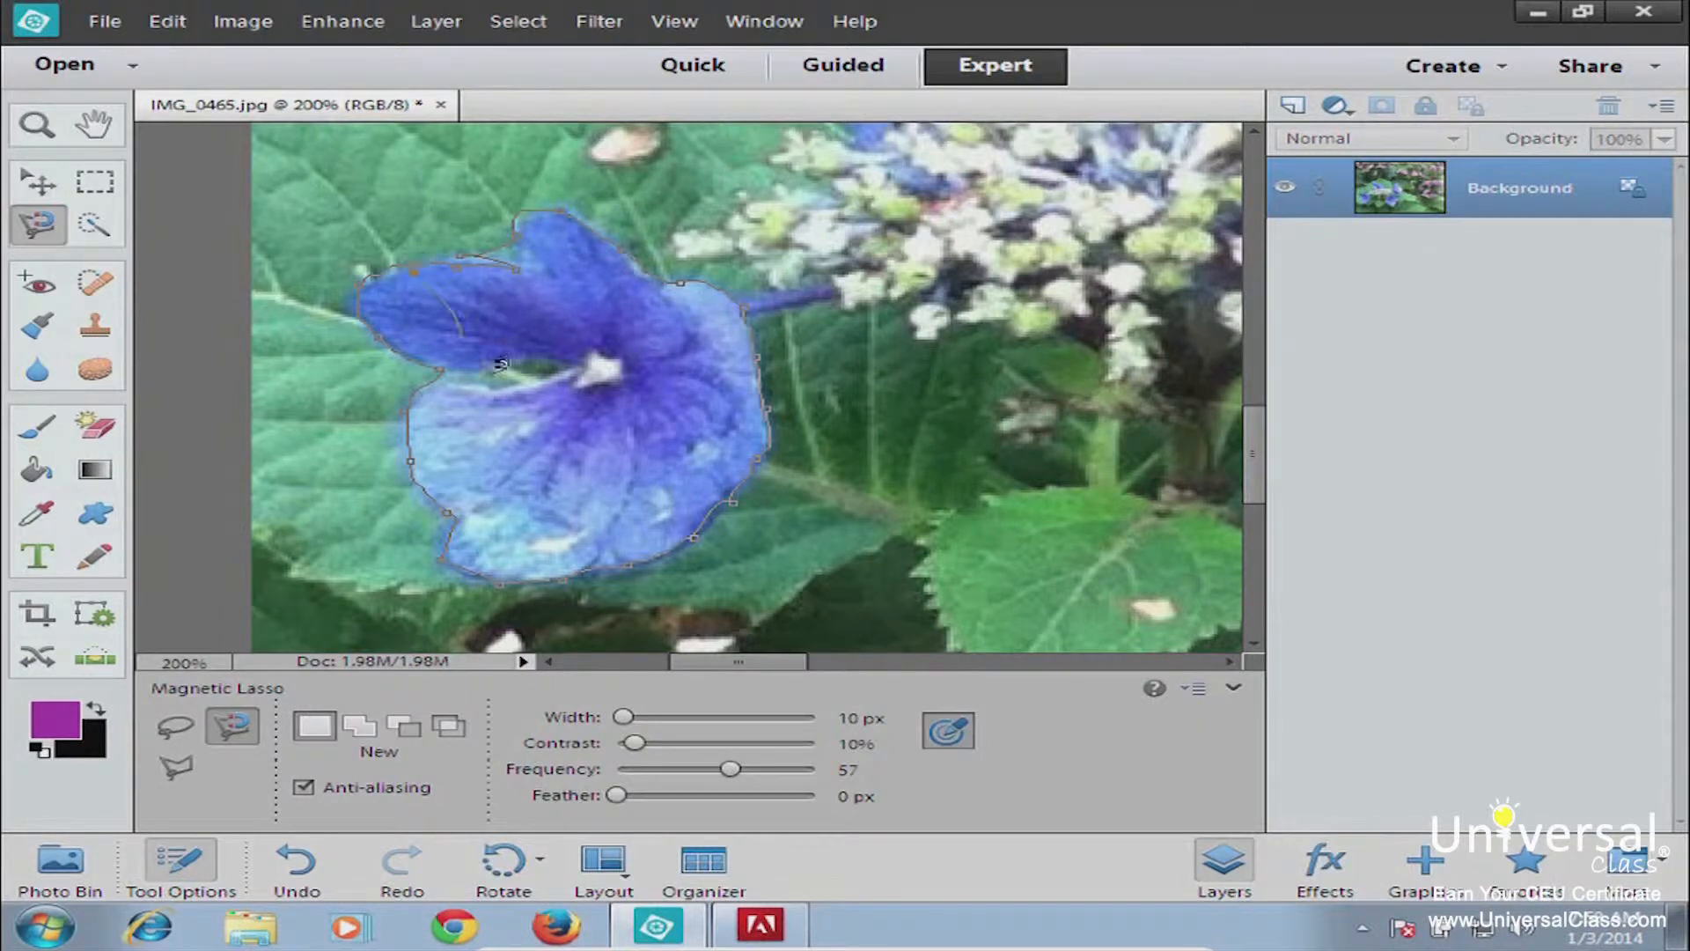
pyautogui.click(398, 263)
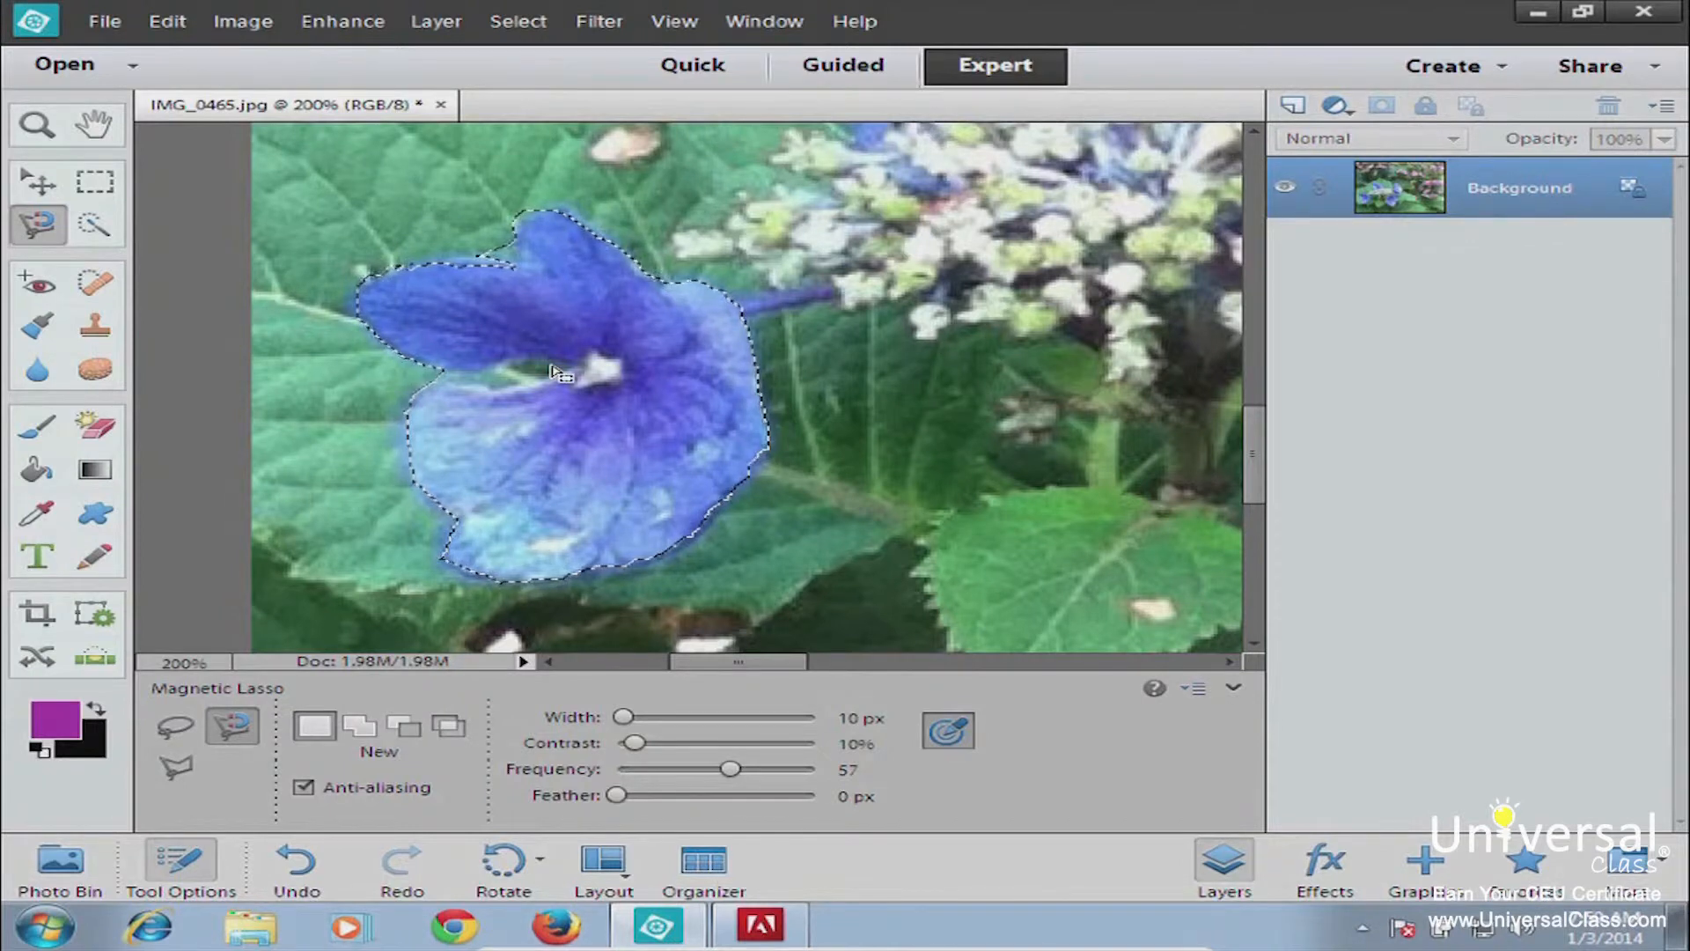
# Clear the magnetic selection and outline the same blue flower with straight segments using the Polygonal Lasso
pyautogui.click(176, 768)
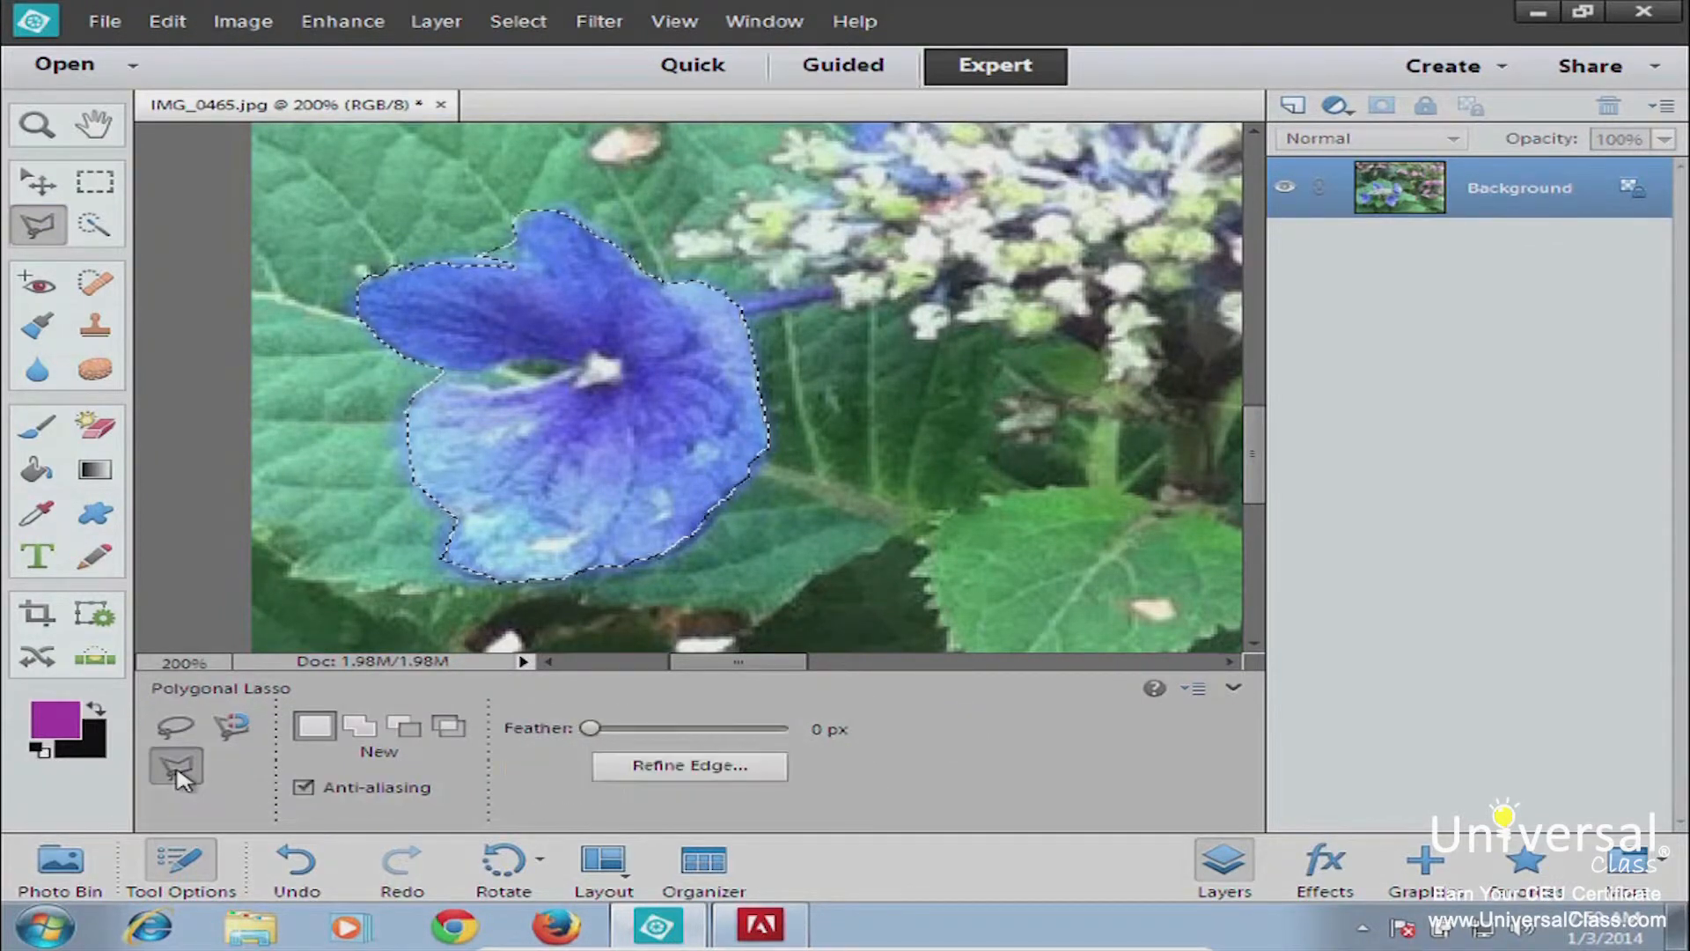
pyautogui.click(452, 385)
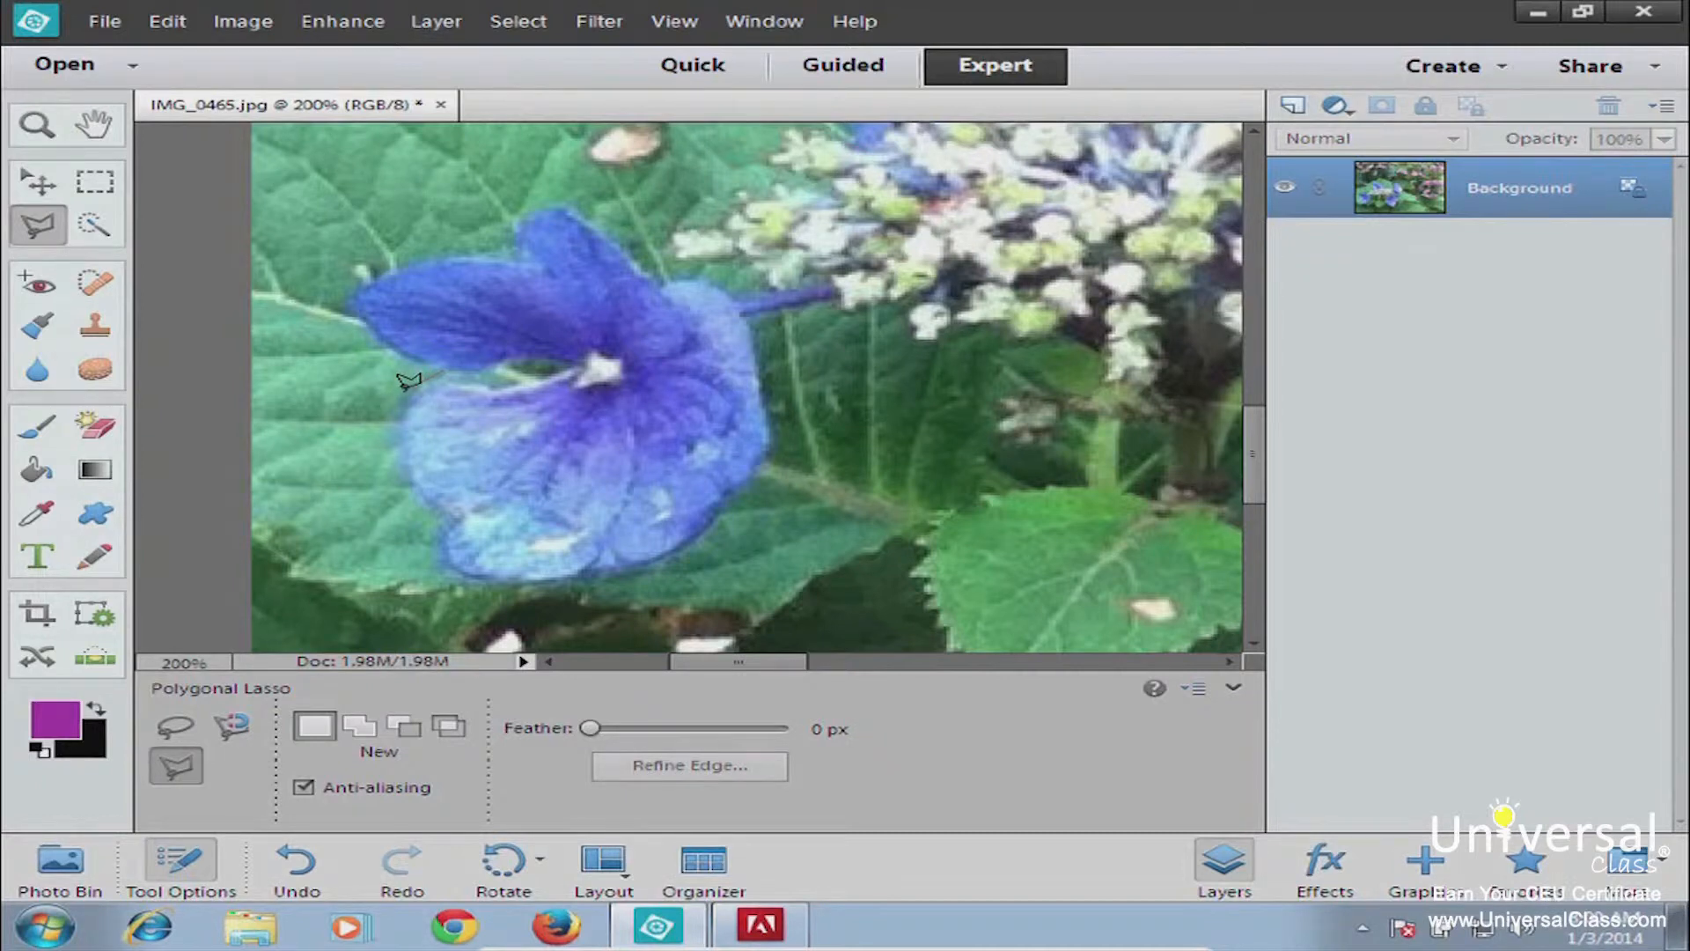
pyautogui.click(405, 389)
pyautogui.click(396, 444)
pyautogui.click(439, 519)
pyautogui.click(447, 555)
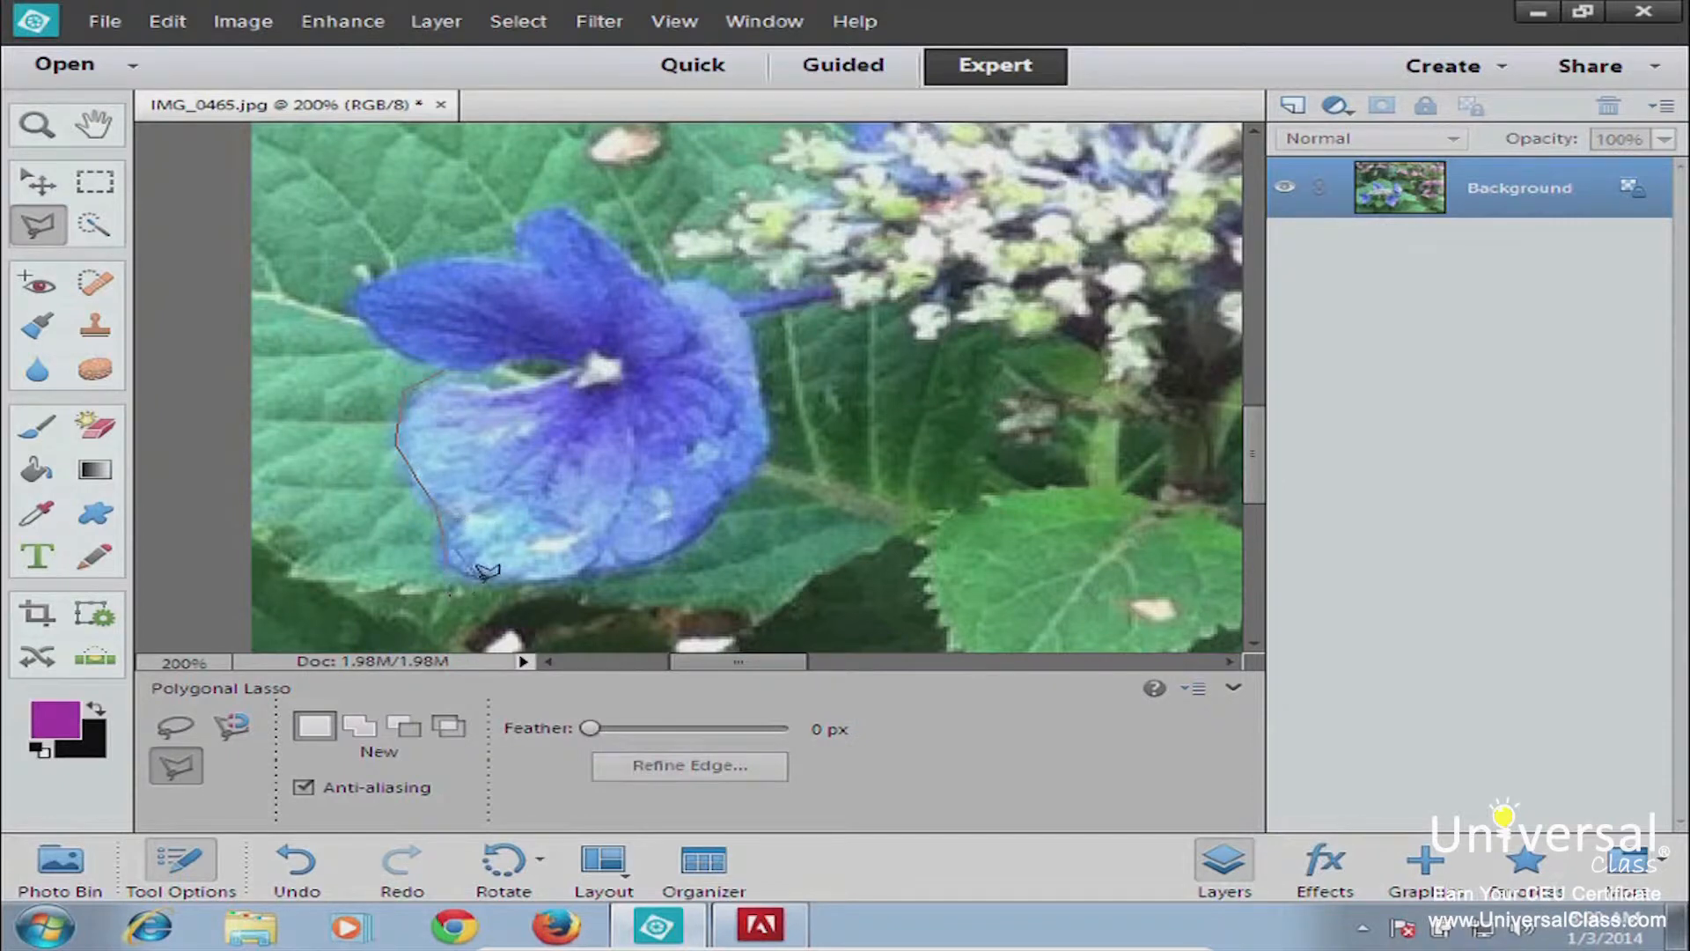
pyautogui.click(490, 584)
pyautogui.click(592, 581)
pyautogui.click(711, 537)
pyautogui.click(777, 437)
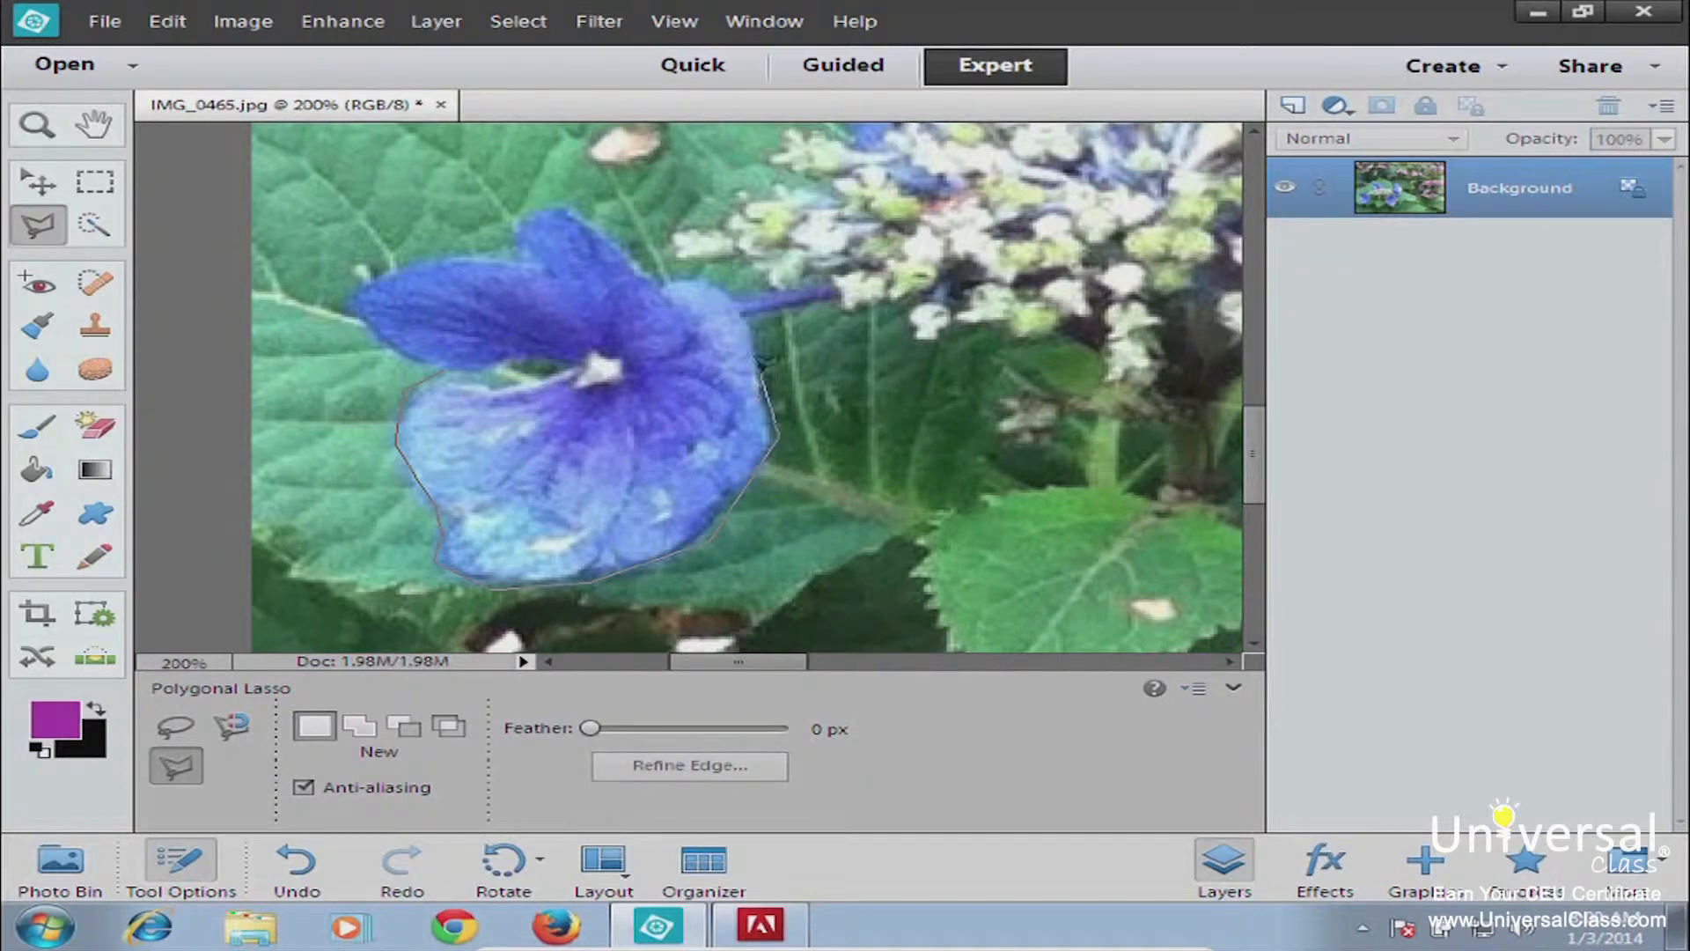
pyautogui.click(744, 303)
pyautogui.click(666, 280)
pyautogui.click(560, 204)
pyautogui.click(509, 216)
pyautogui.click(539, 263)
pyautogui.click(458, 257)
pyautogui.click(358, 282)
pyautogui.click(362, 324)
pyautogui.click(449, 362)
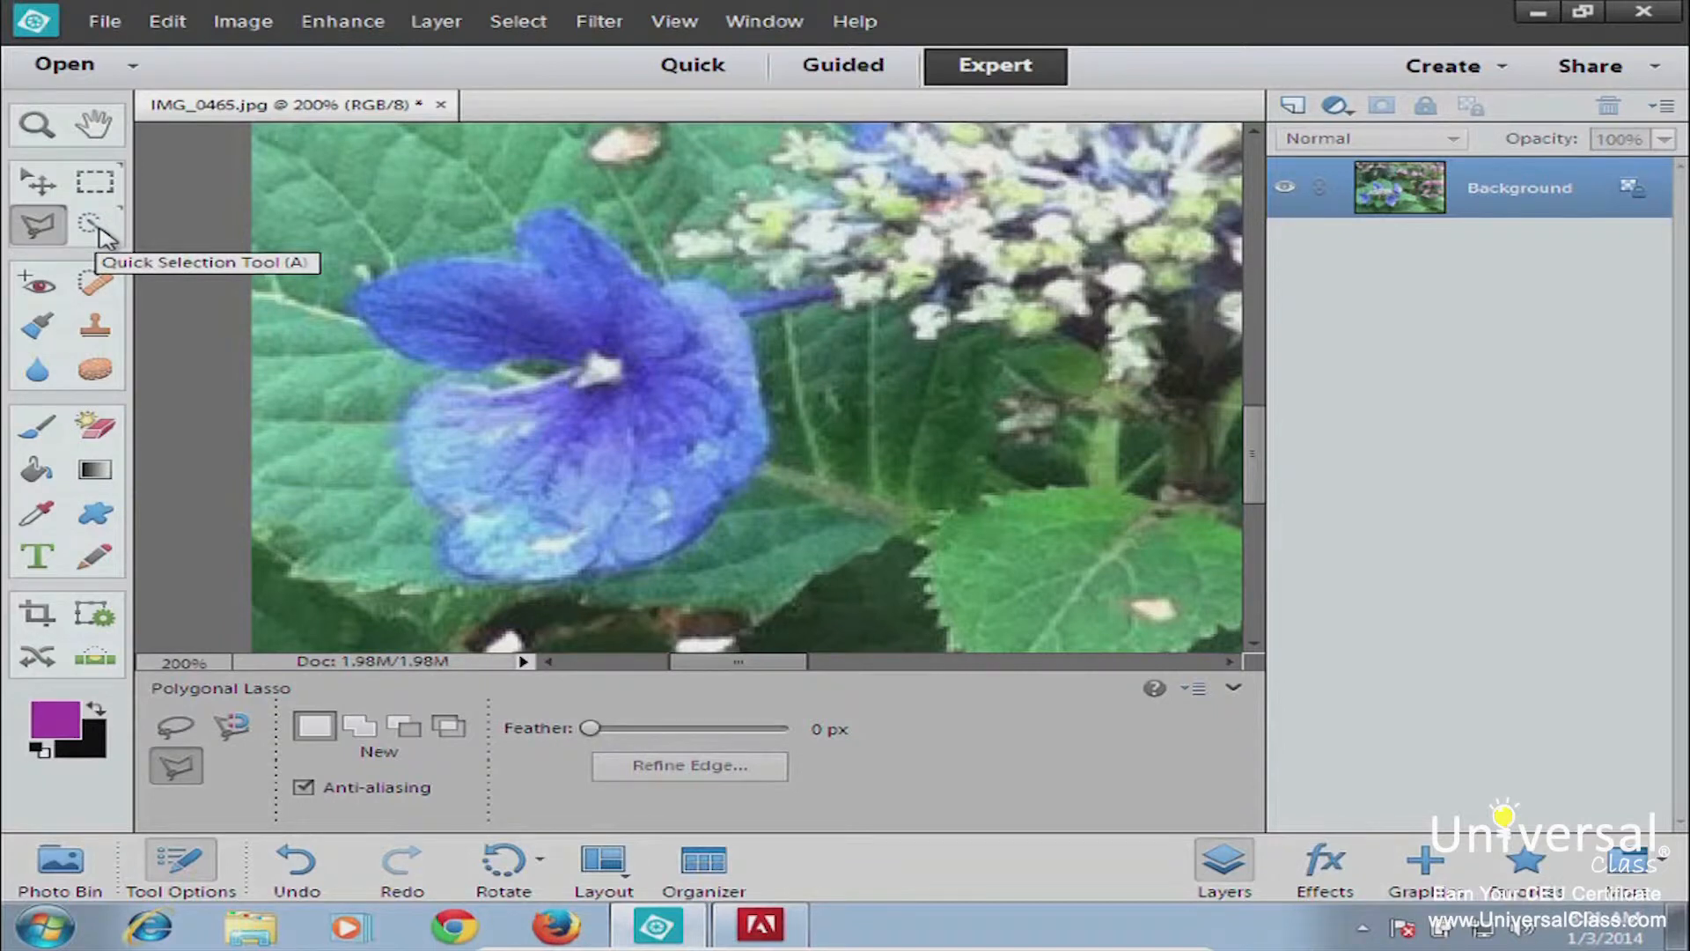
# Select the dark central area of the blue flower with the Magic Wand at tolerance 32 and switch to the Color Replacement brush
pyautogui.click(98, 228)
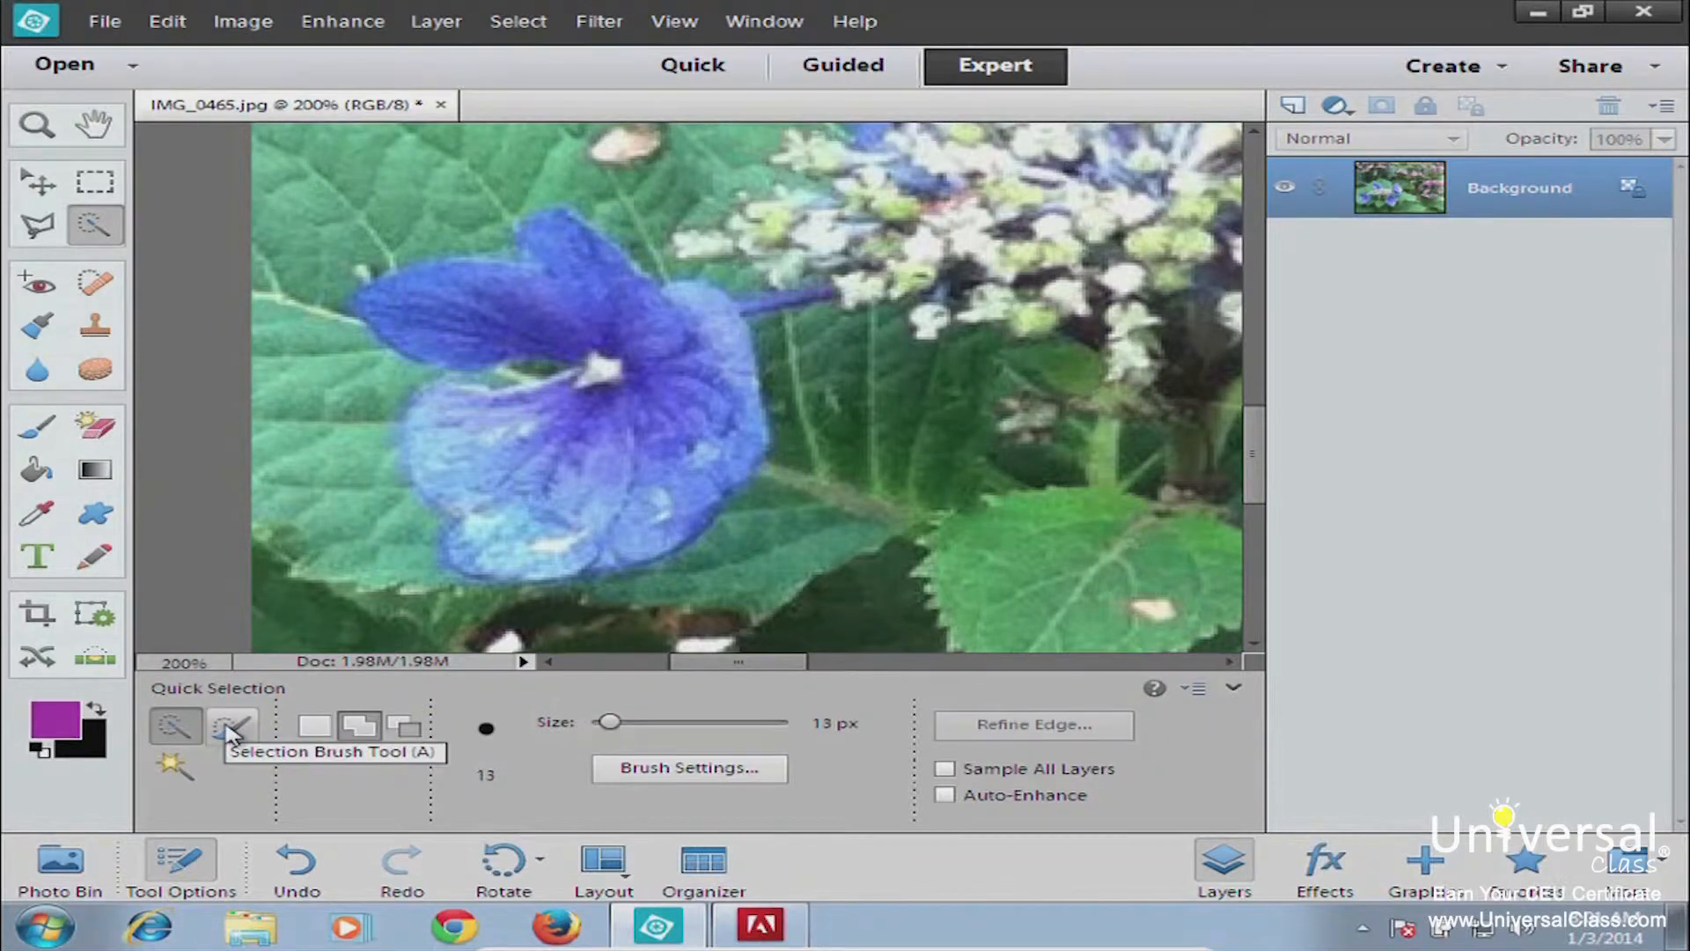
pyautogui.click(173, 766)
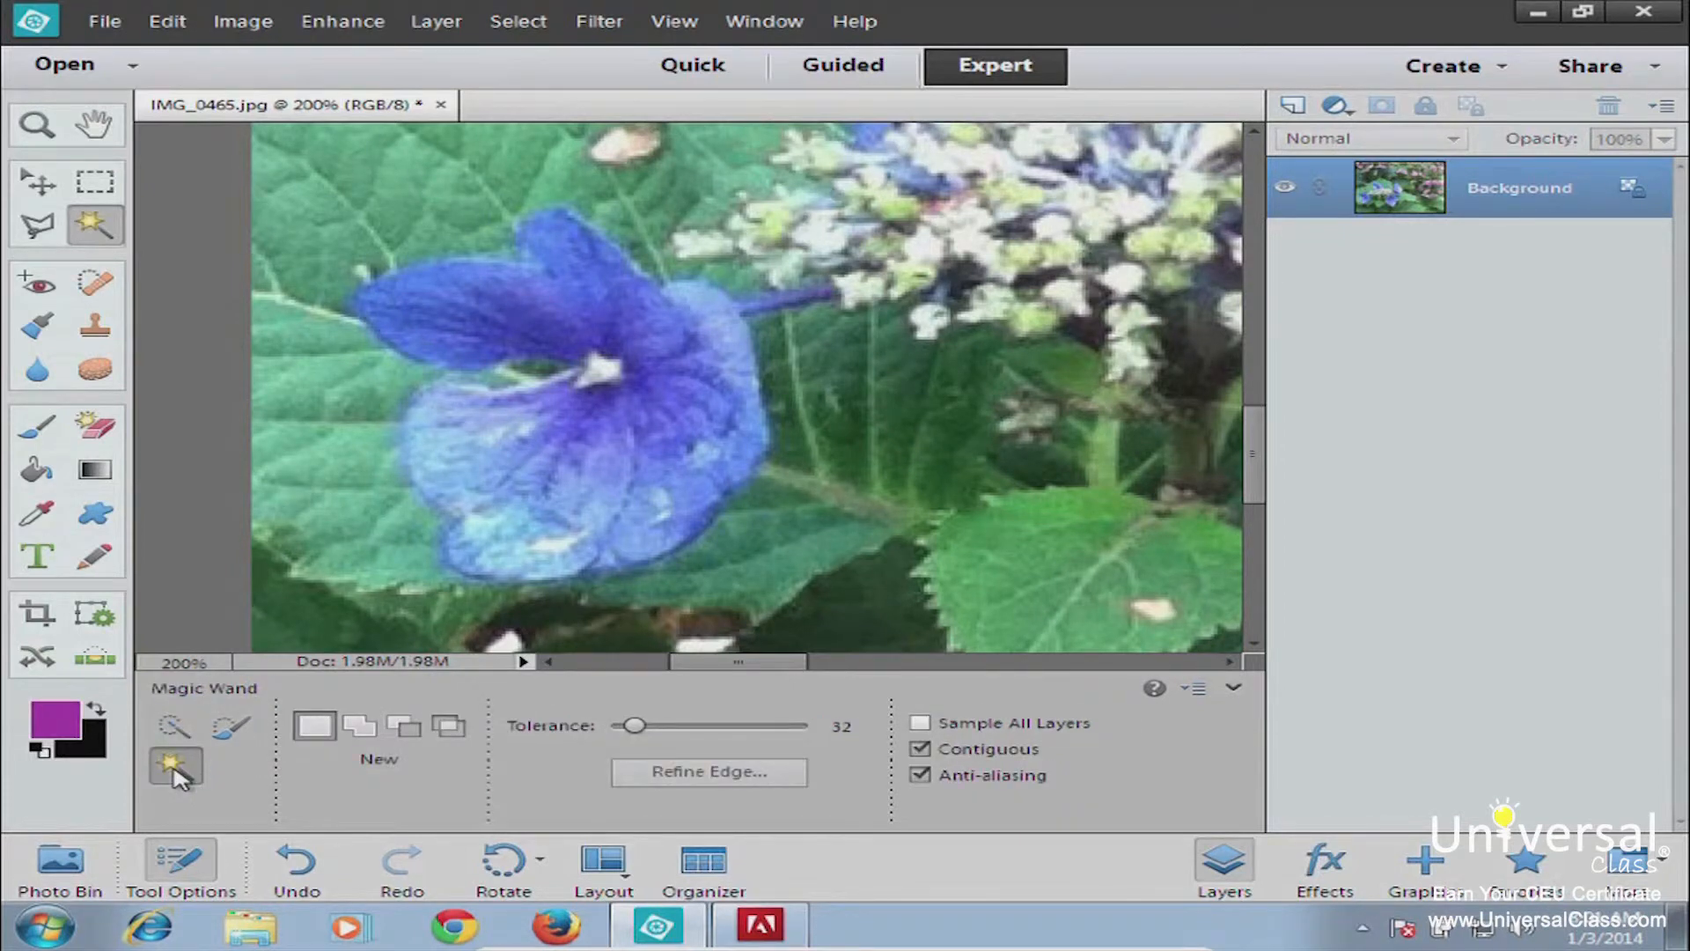
pyautogui.click(586, 409)
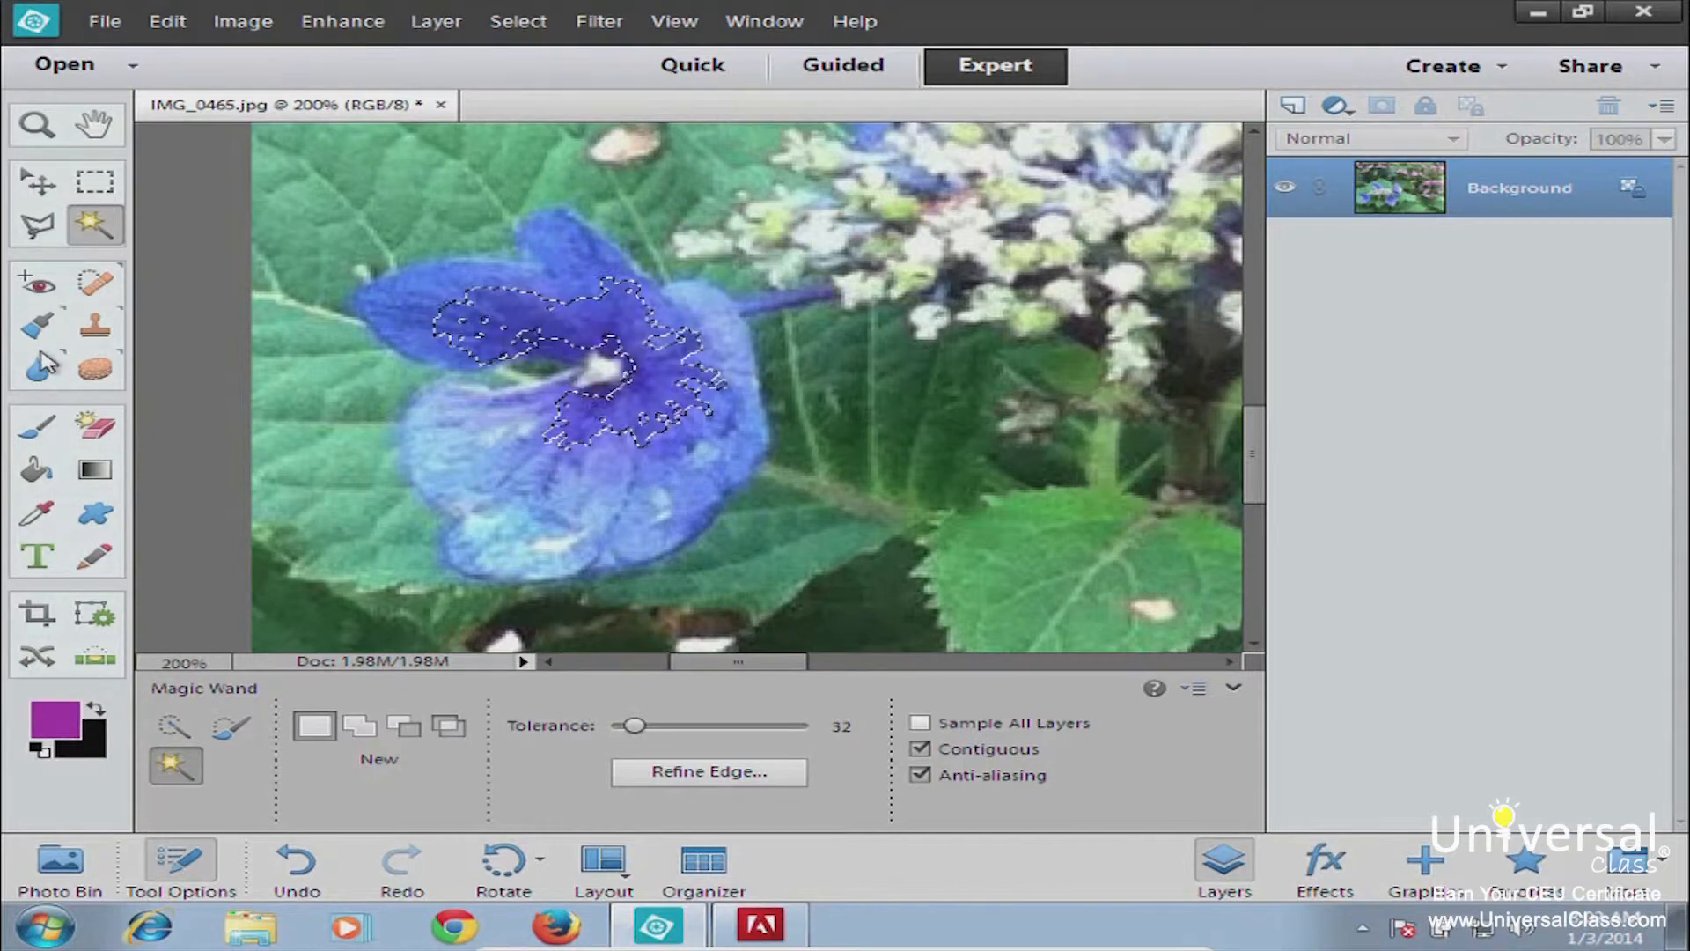
pyautogui.click(37, 432)
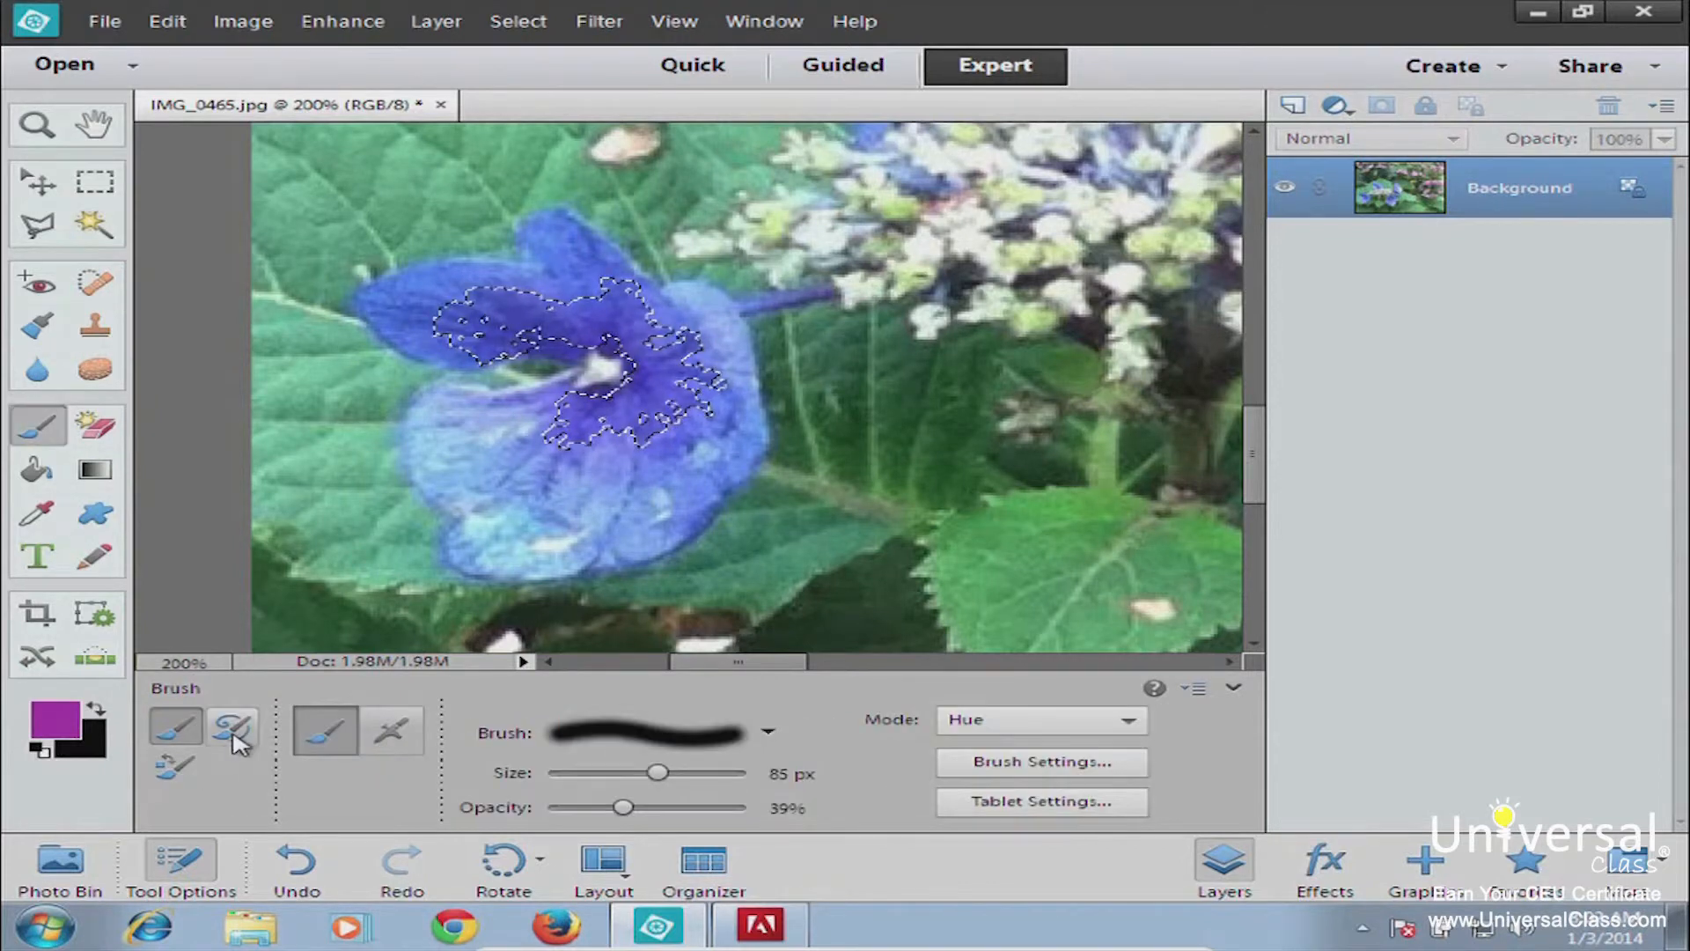
pyautogui.click(179, 766)
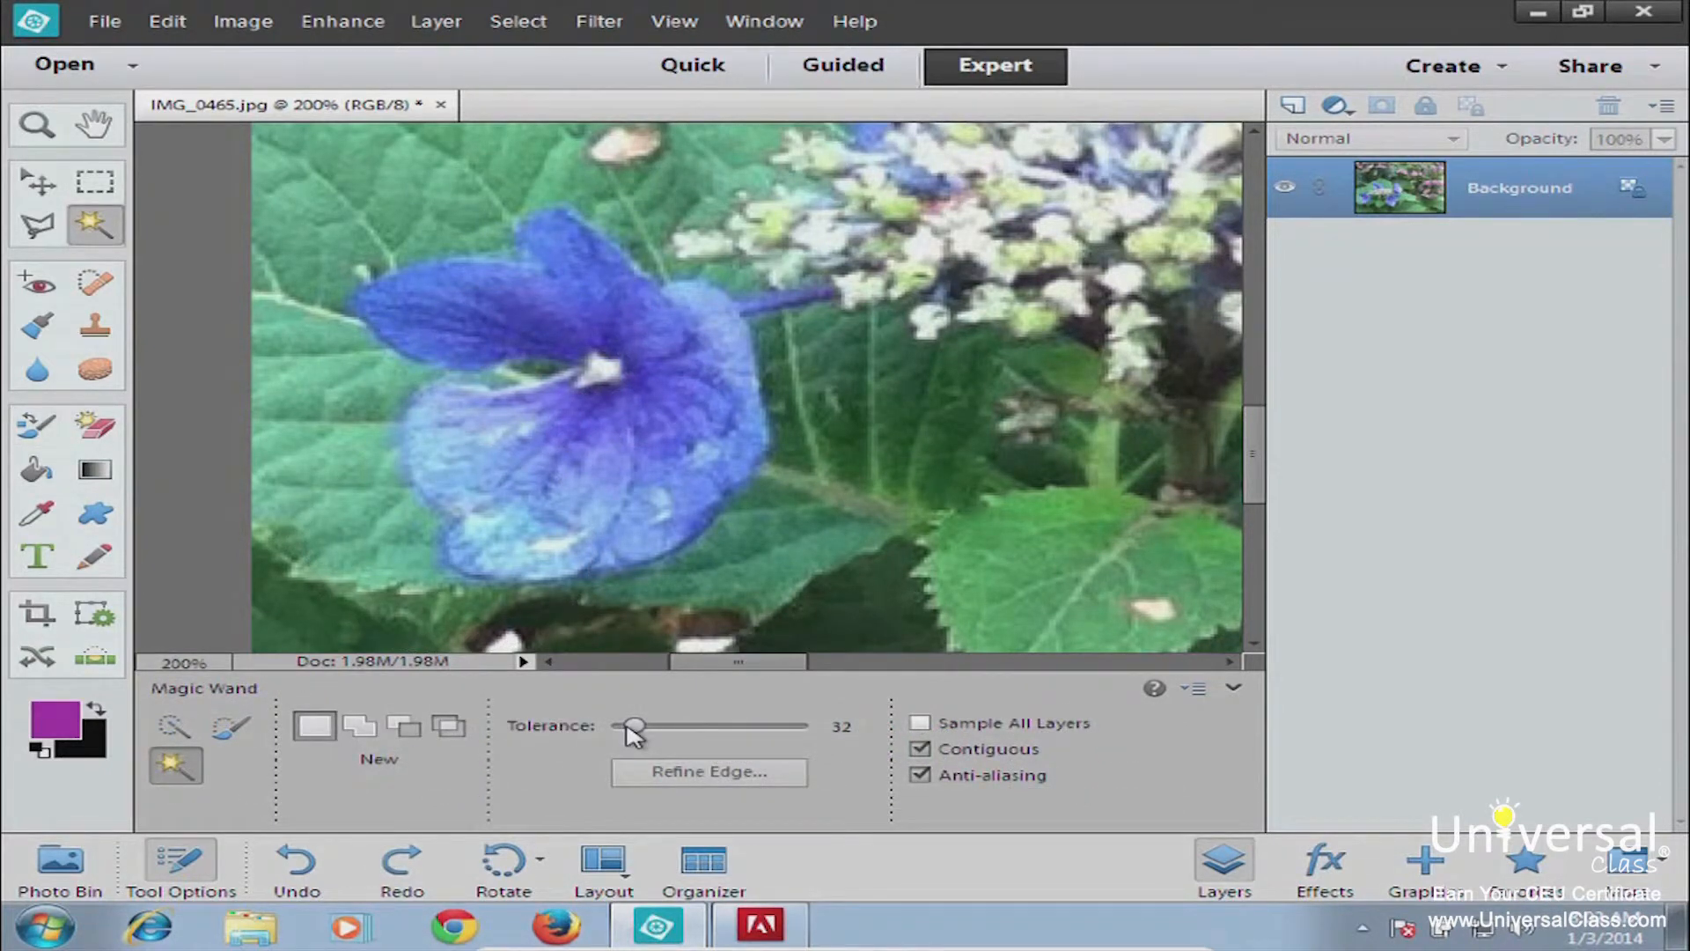
# Try the Magic Wand on the flower's centre with tolerance 0 and undo that selection
pyautogui.moveTo(634, 725); pyautogui.dragTo(597, 726)
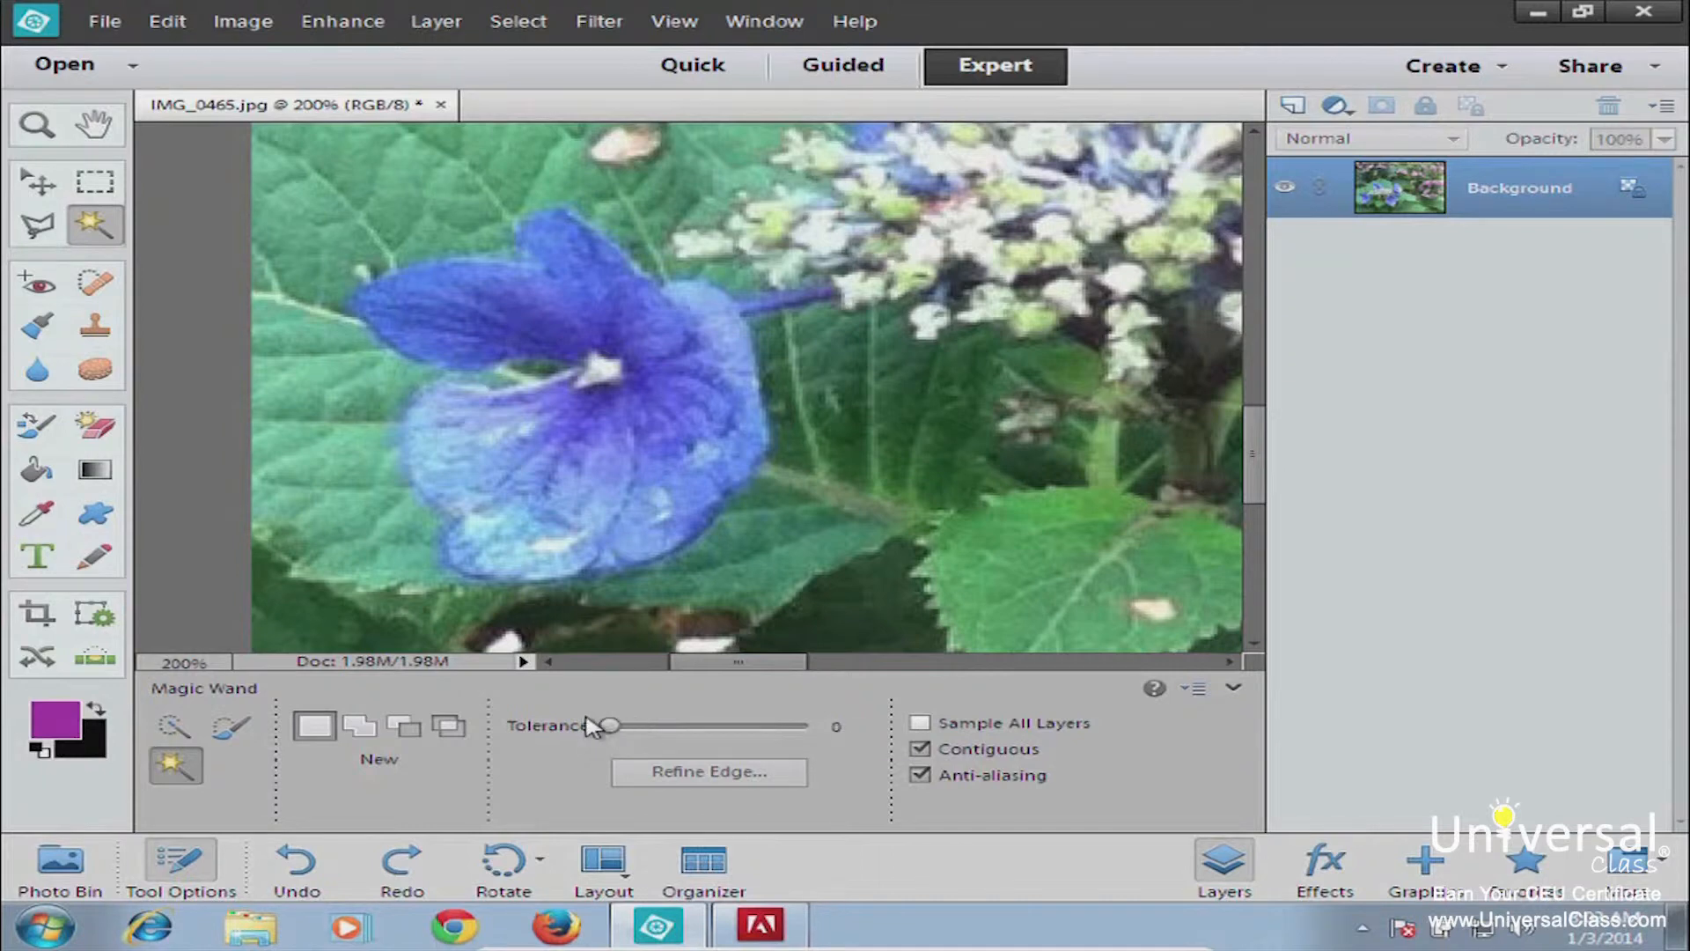
pyautogui.click(601, 407)
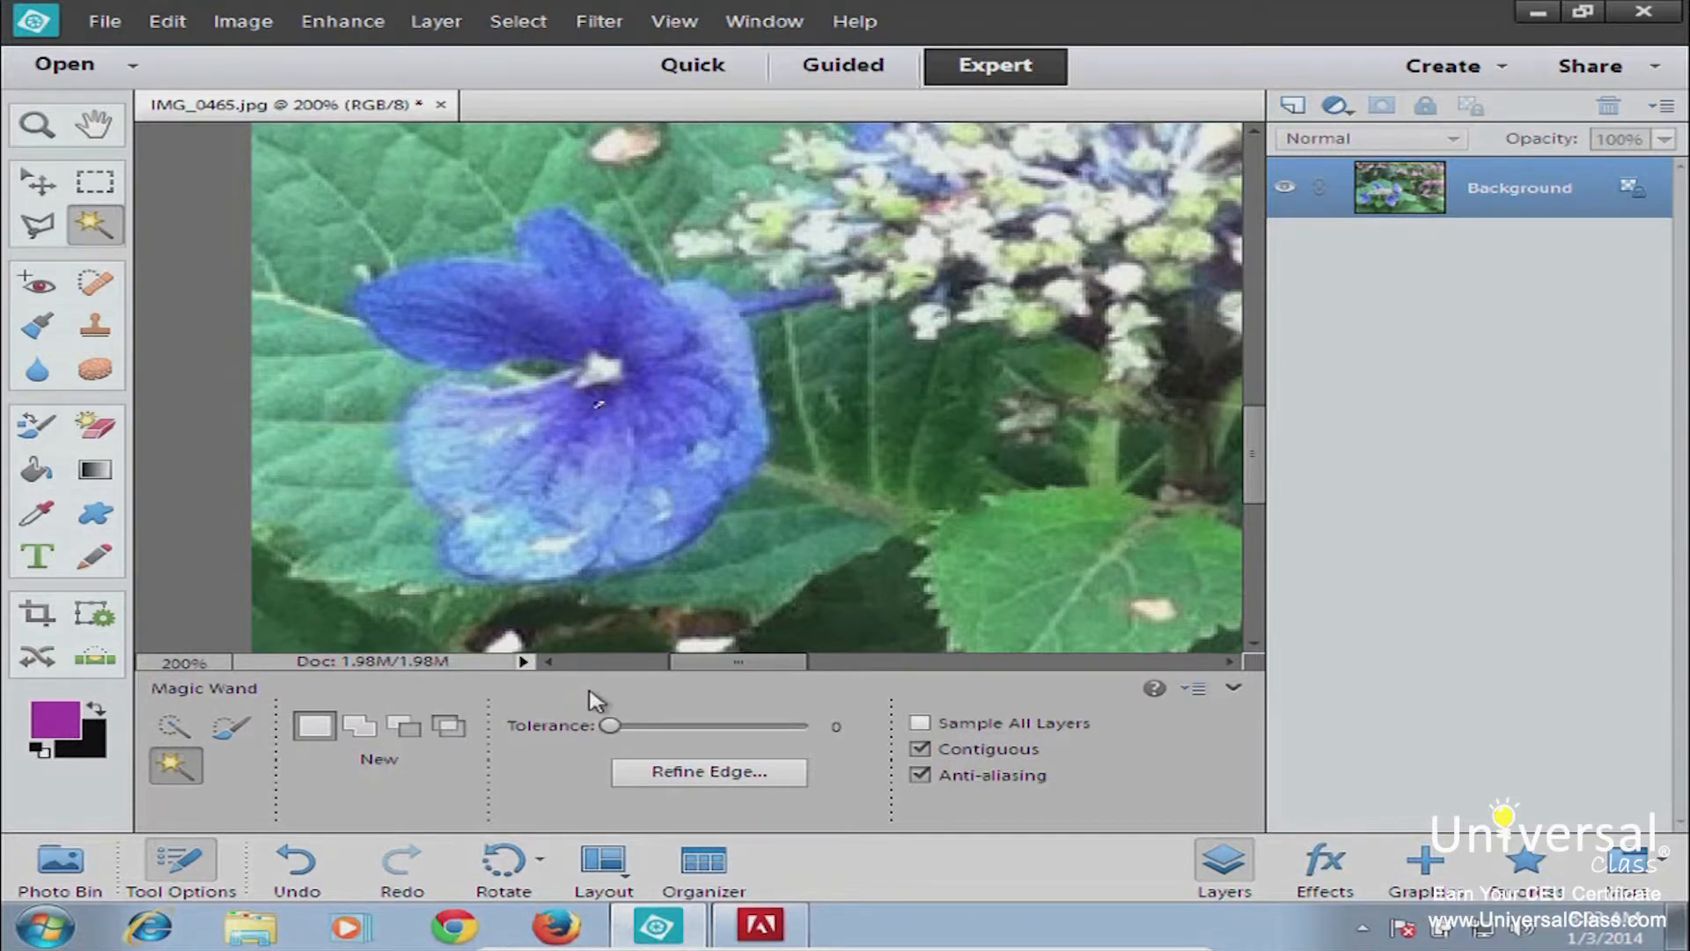
pyautogui.hotkey('ctrl', 'z')
# Select the whole blue flower with the Magic Wand at tolerance 148 and reset the tolerance to 27
pyautogui.moveTo(610, 726); pyautogui.dragTo(725, 726)
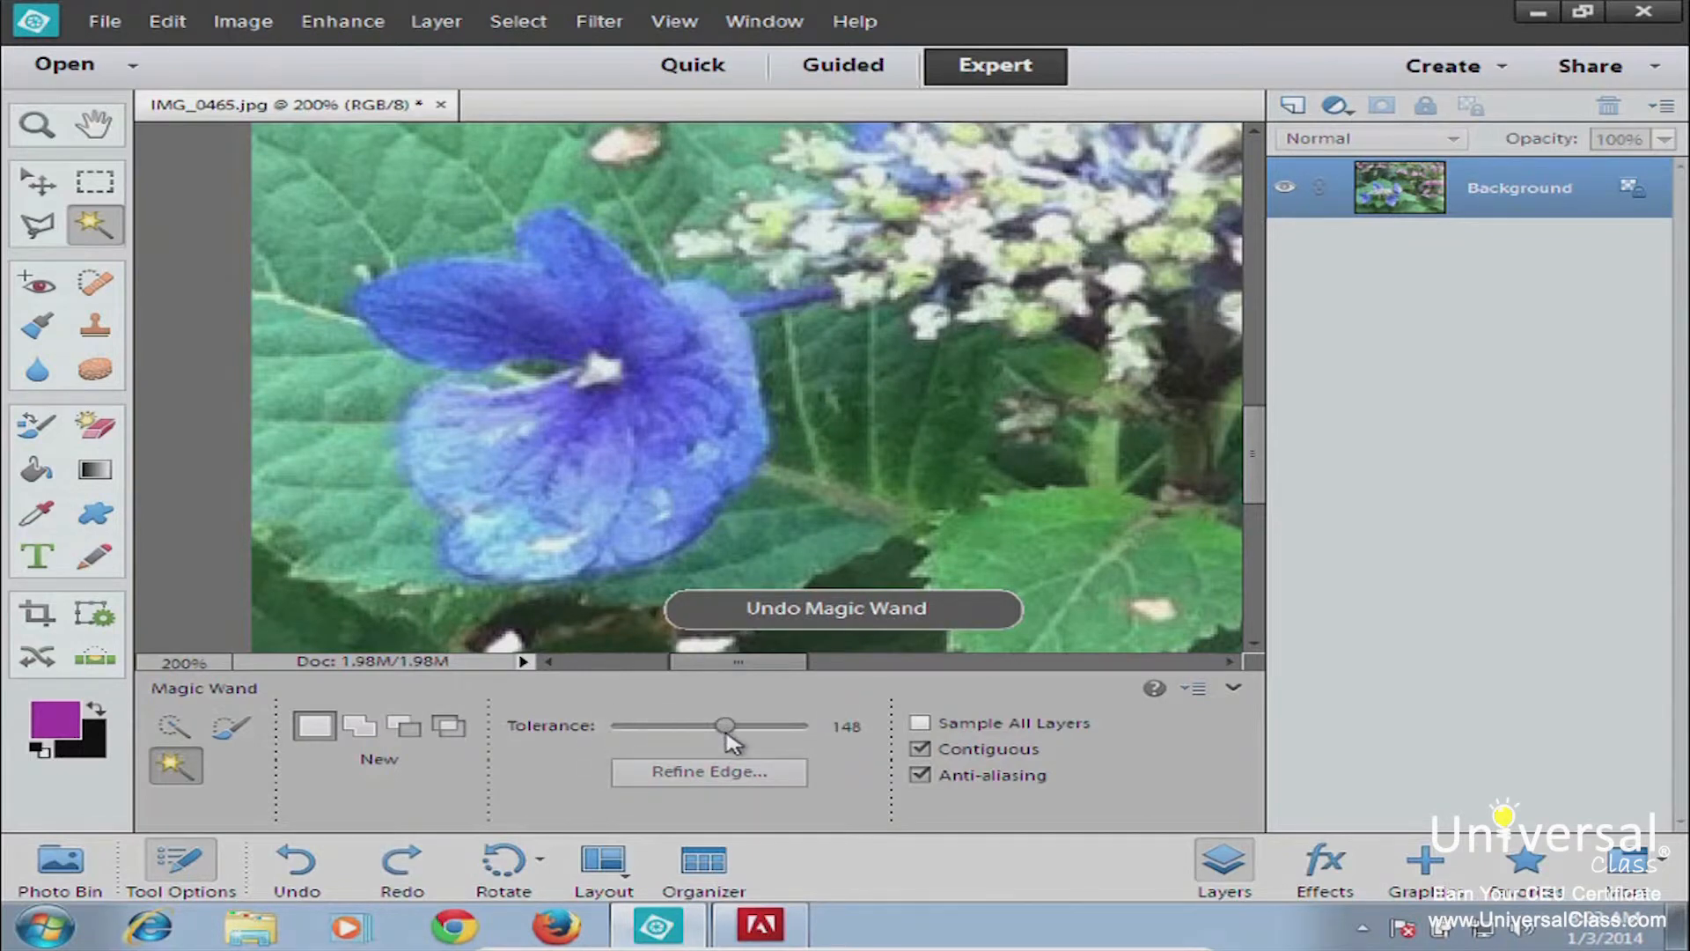
pyautogui.click(577, 430)
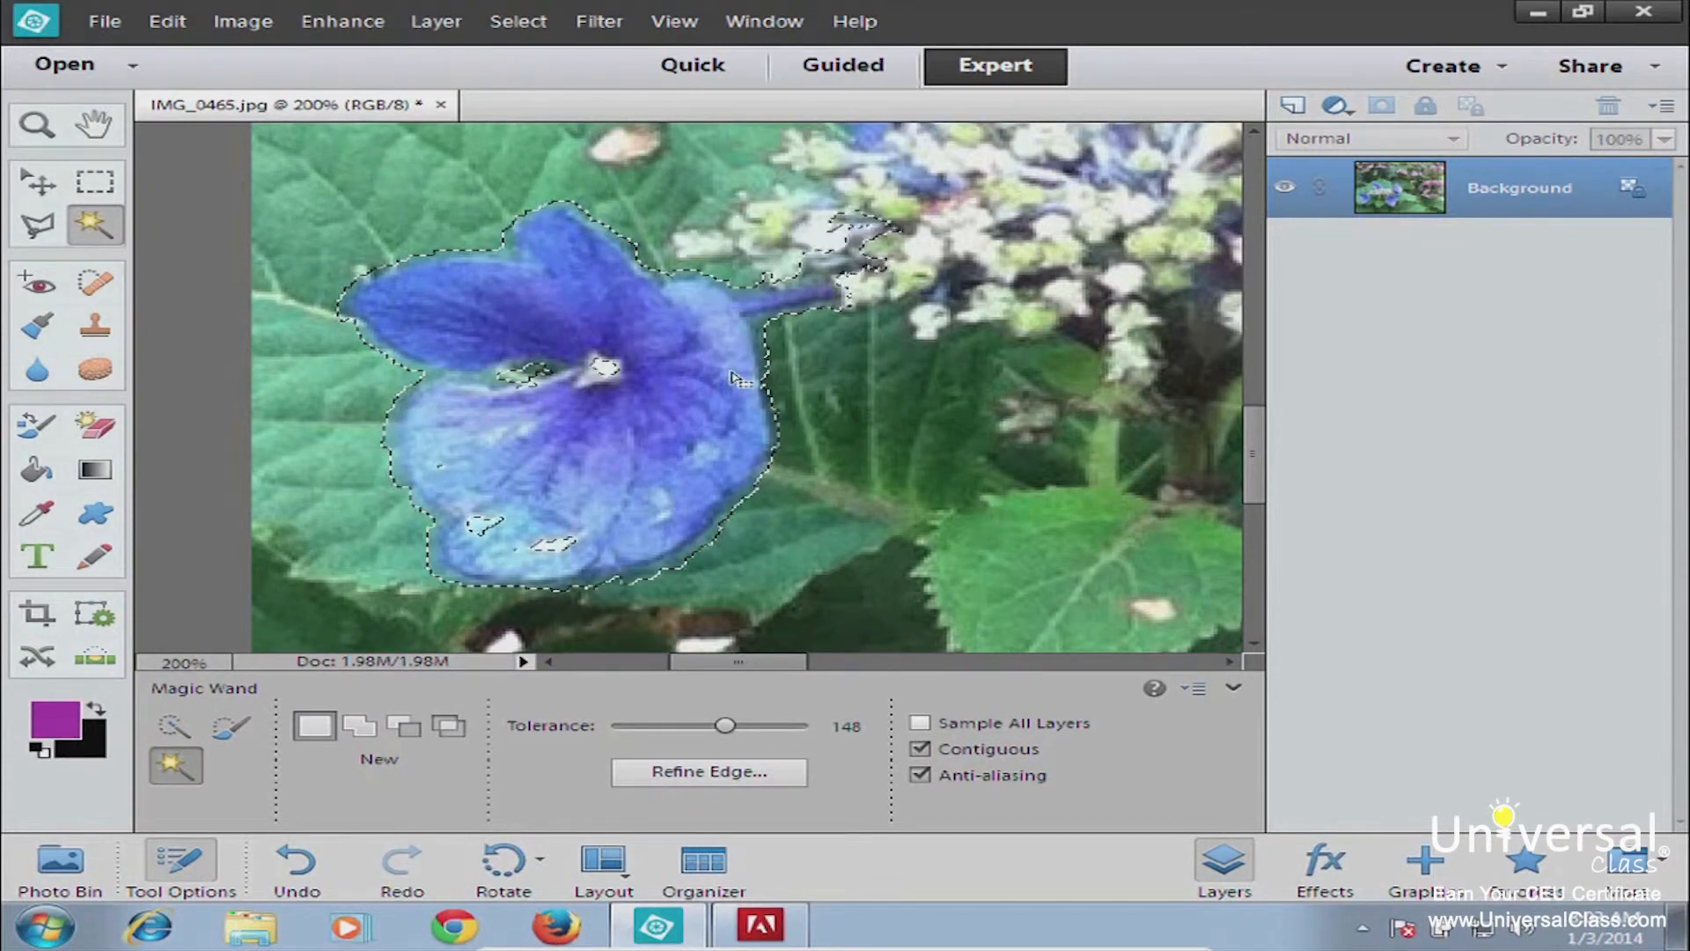
pyautogui.moveTo(673, 727); pyautogui.dragTo(630, 727)
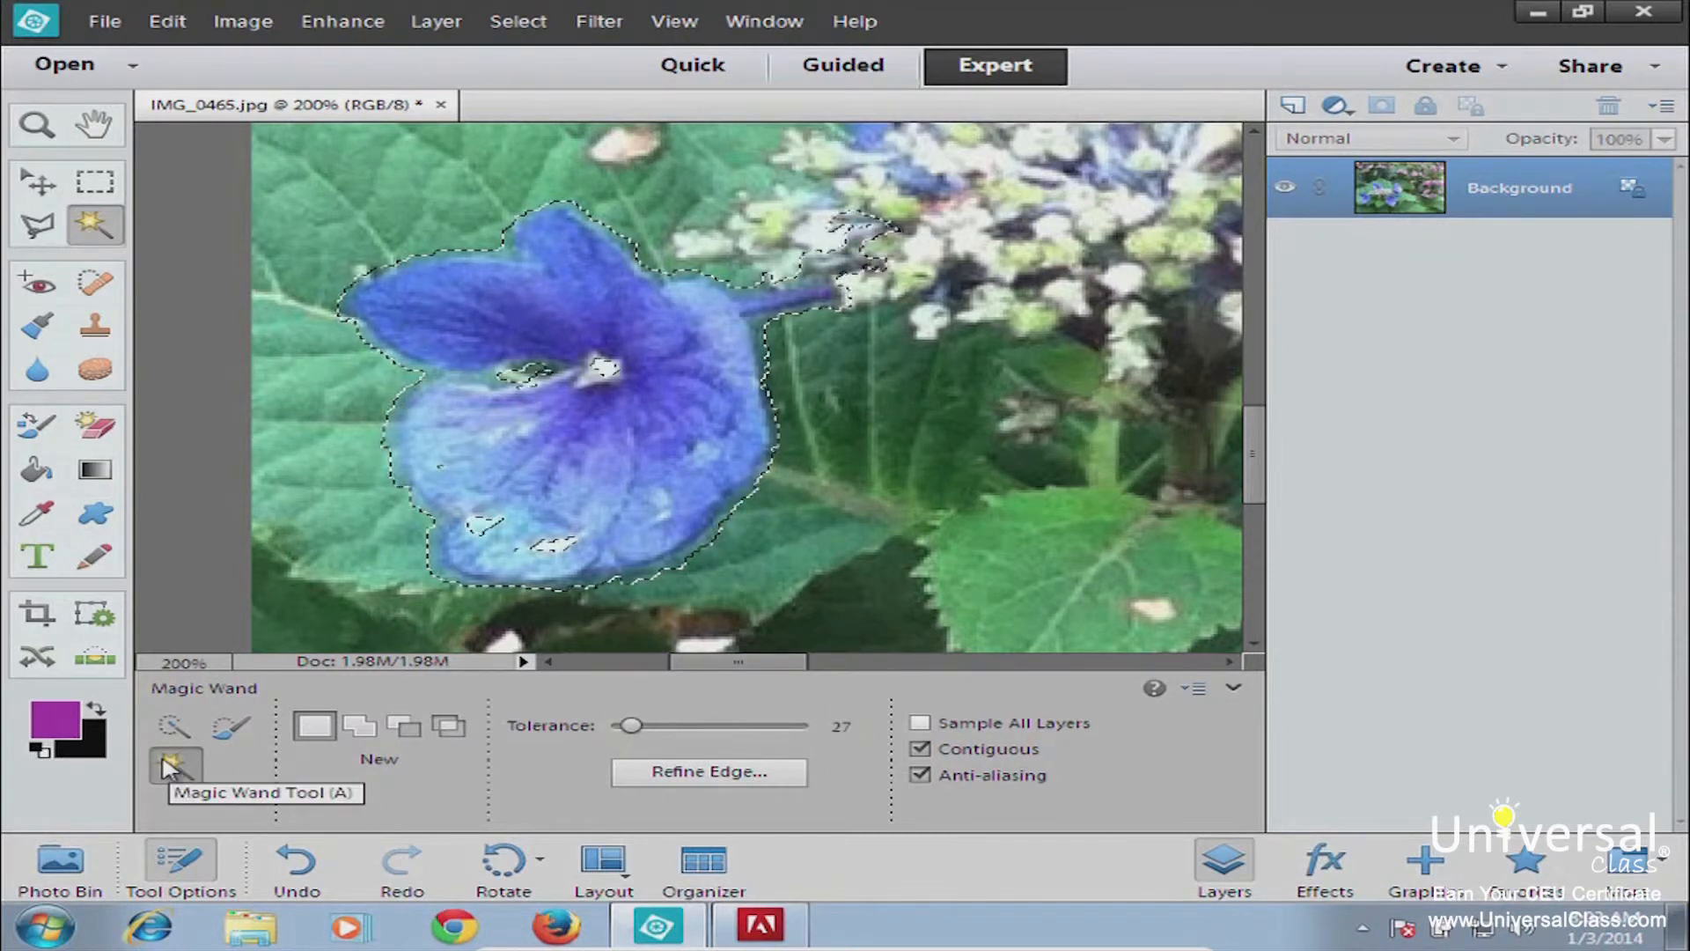
# Clear the wand selection and paint a new selection over the blue flower with the 13 px Quick Selection tool
pyautogui.click(172, 726)
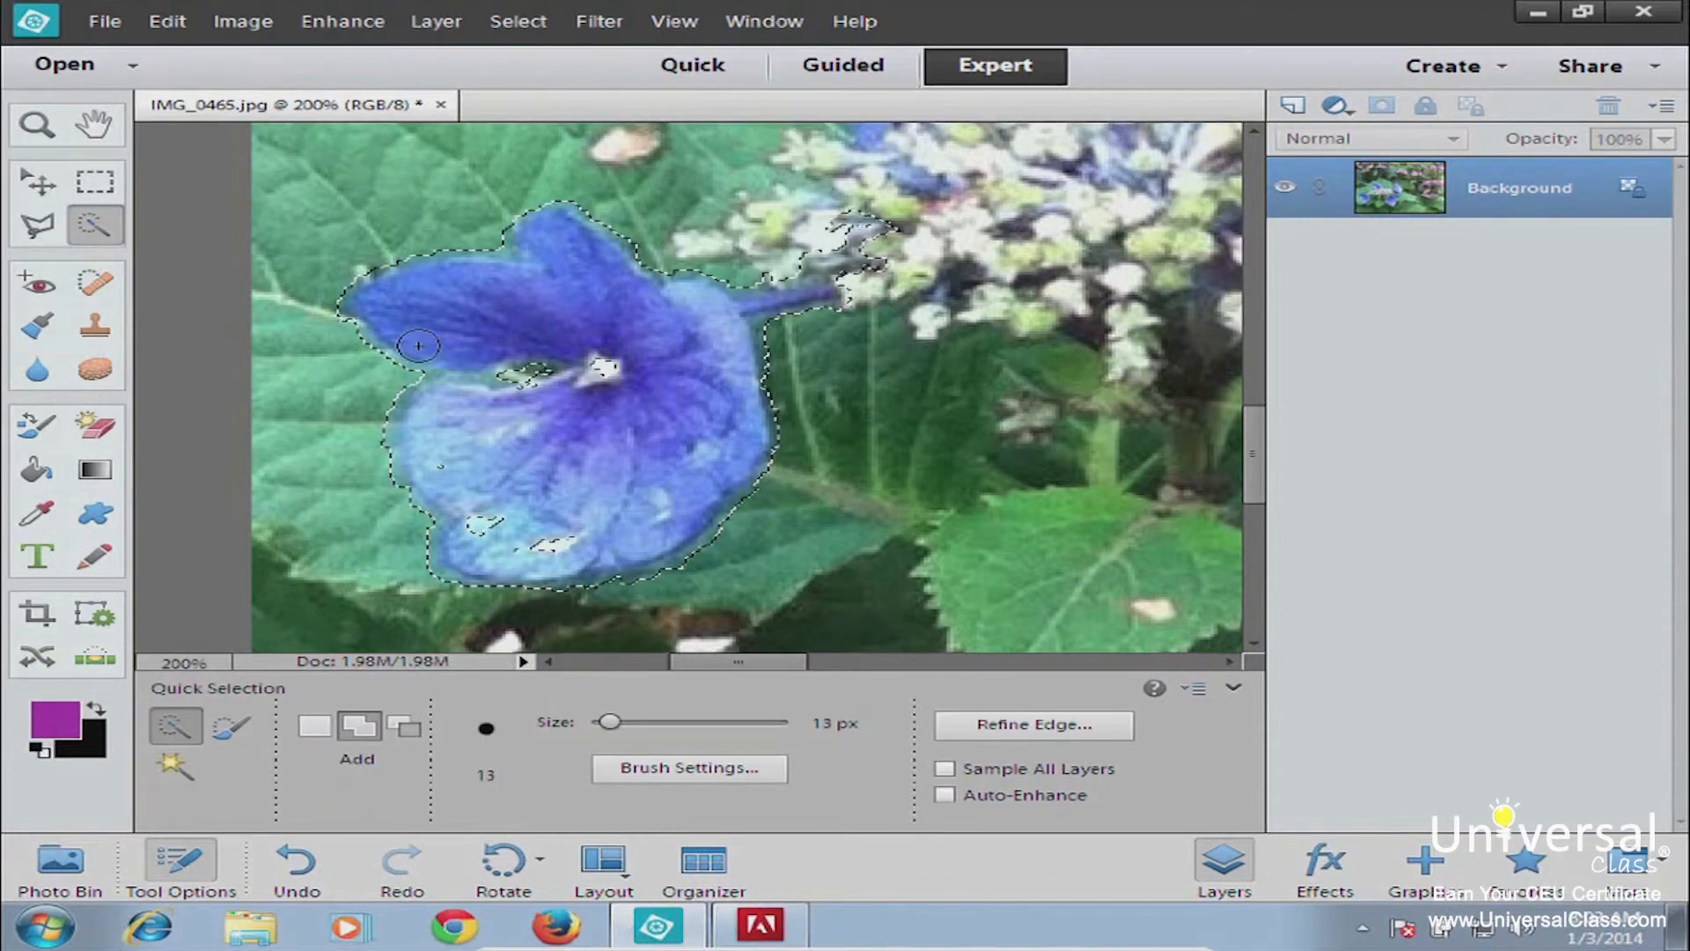
pyautogui.hotkey('ctrl', 'd')
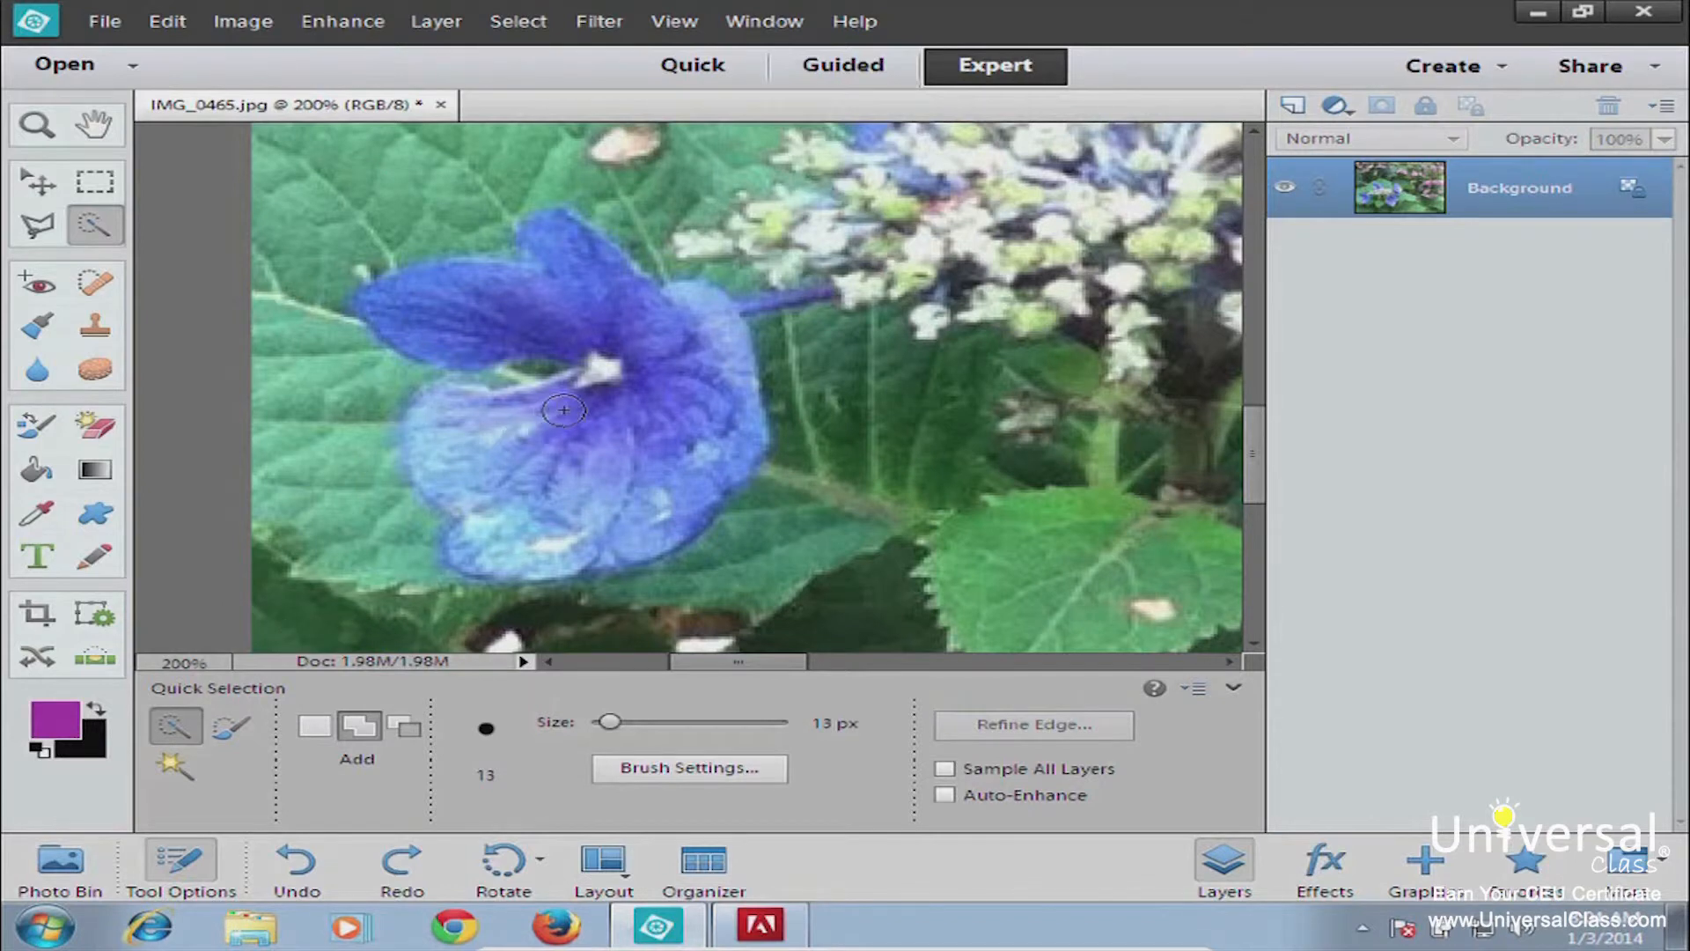
pyautogui.moveTo(583, 397)
pyautogui.mouseDown()
pyautogui.moveTo(448, 432)
pyautogui.moveTo(534, 514)
pyautogui.moveTo(619, 494)
pyautogui.moveTo(663, 415)
pyautogui.moveTo(663, 363)
pyautogui.moveTo(587, 302)
pyautogui.mouseUp()
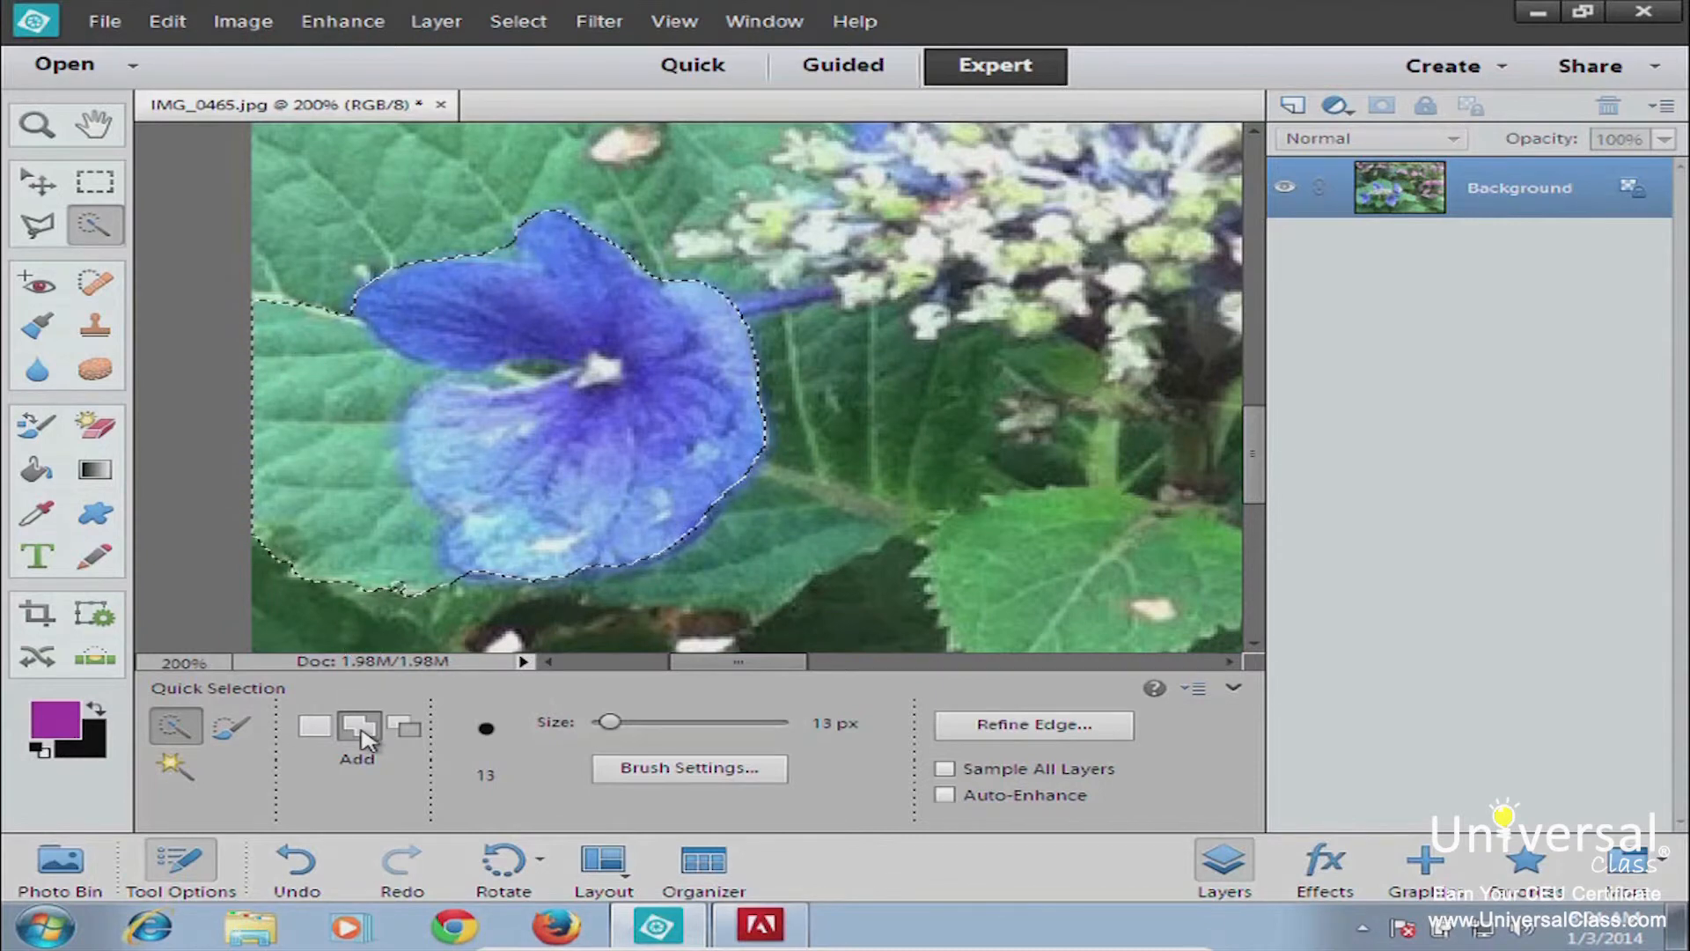
# Subtract the green leaf areas beside and between the flower's petals from the quick selection
pyautogui.click(406, 730)
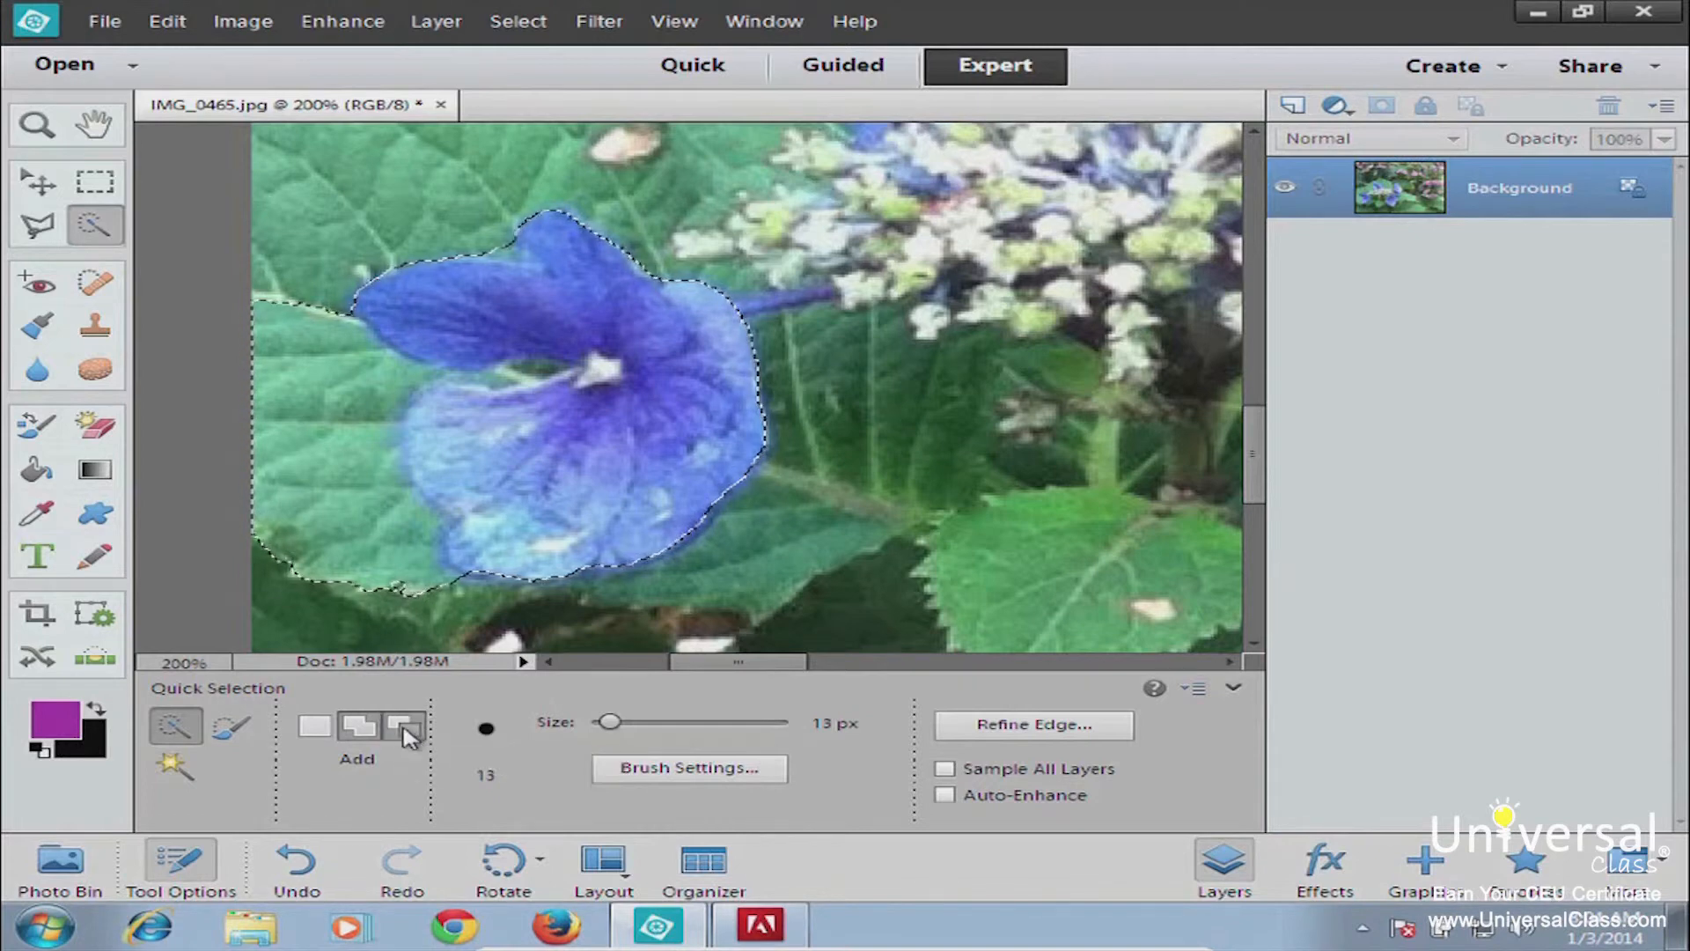
pyautogui.click(283, 440)
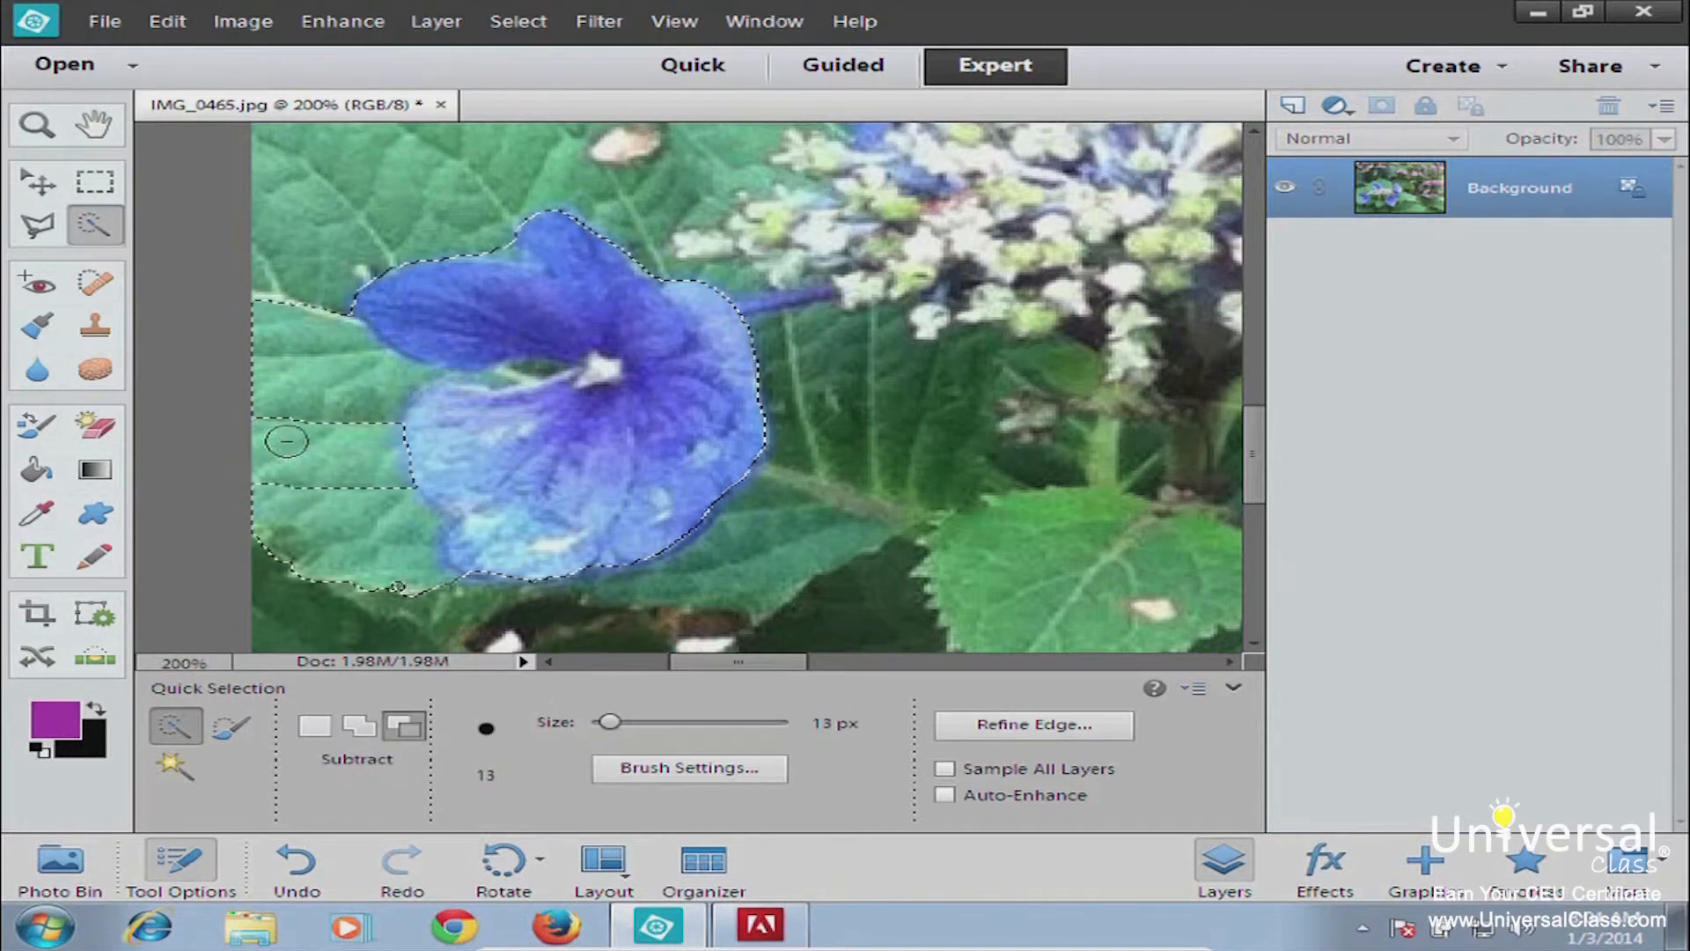
pyautogui.click(304, 380)
pyautogui.click(297, 325)
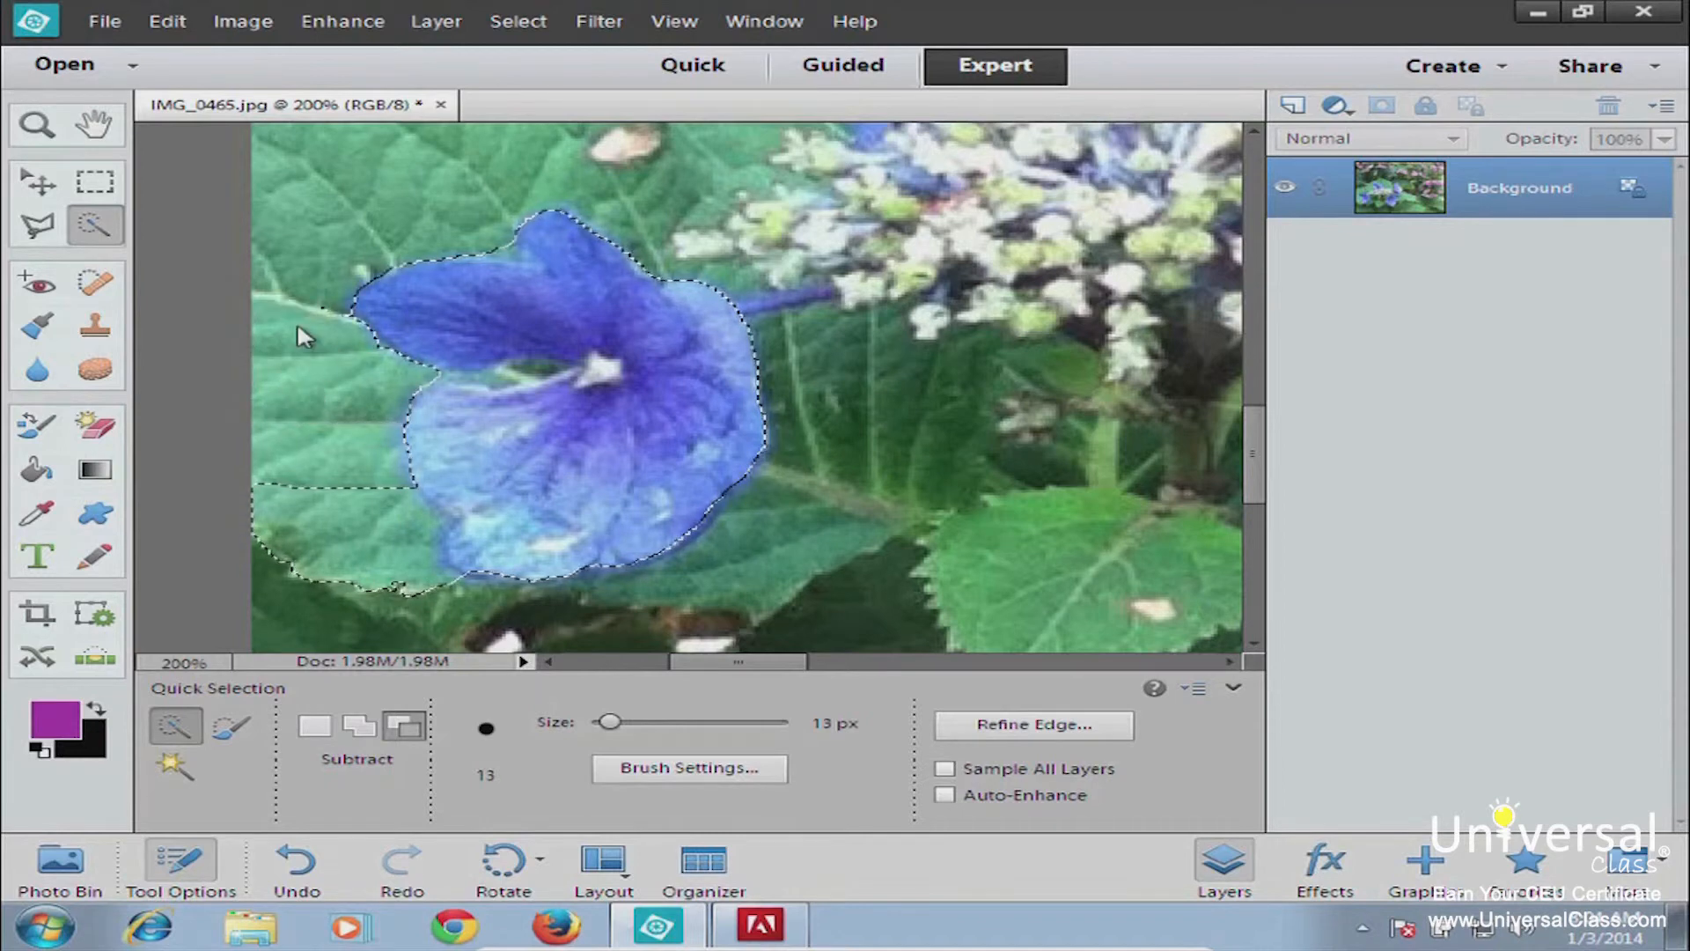
pyautogui.click(328, 500)
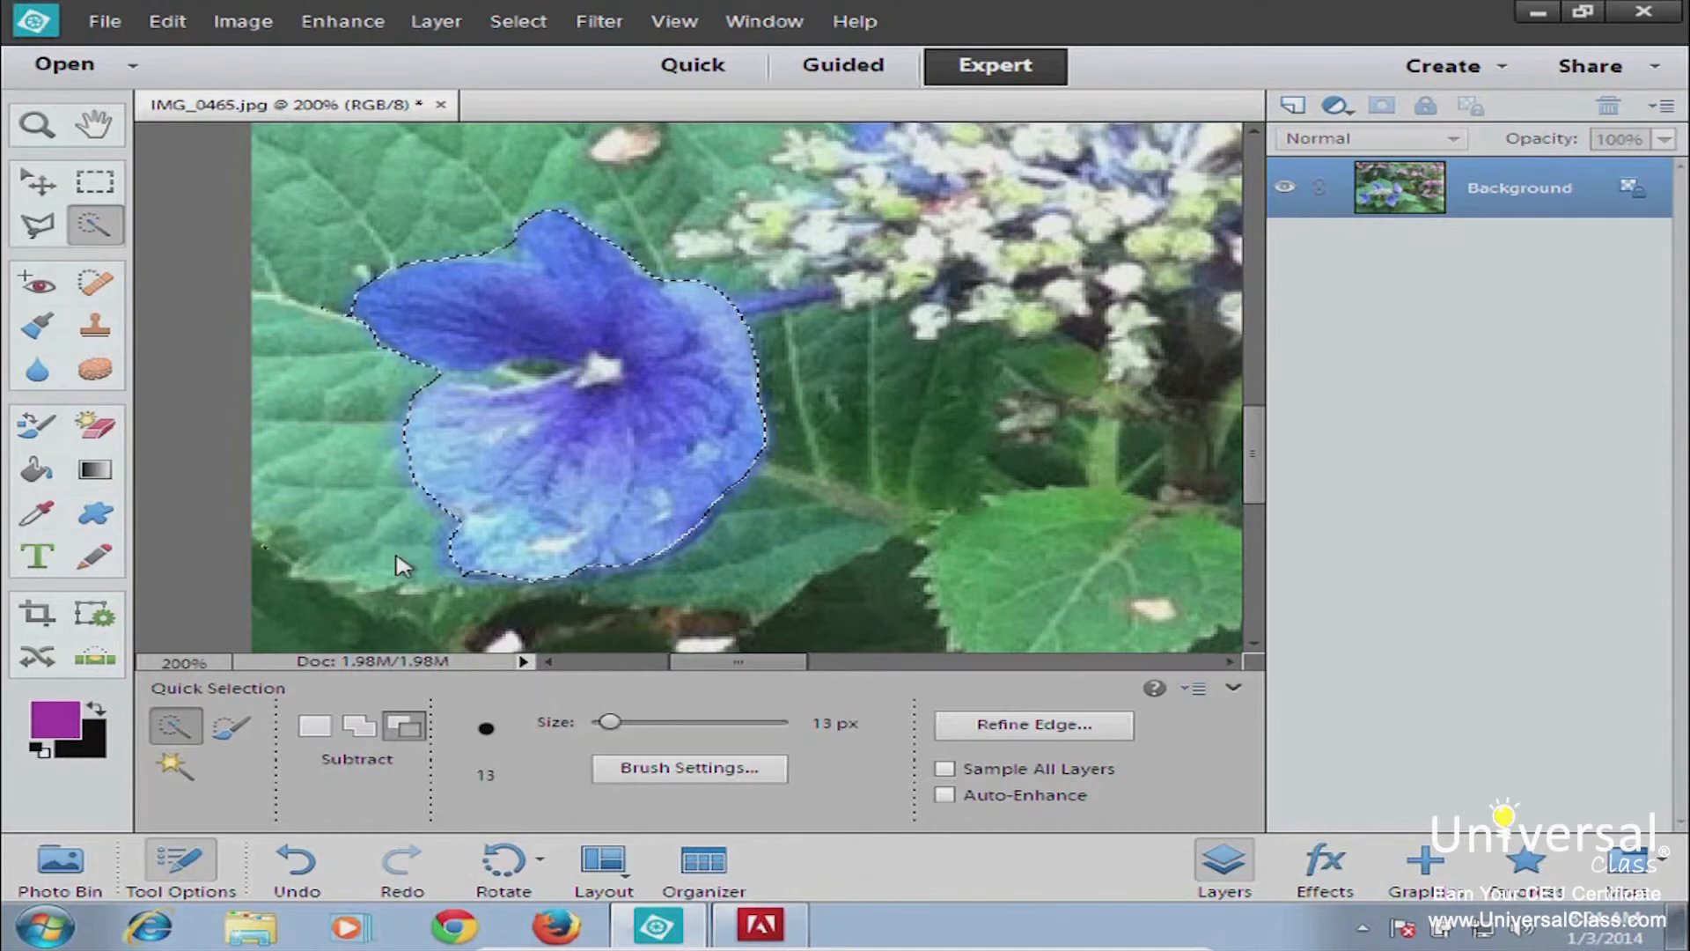
pyautogui.click(524, 379)
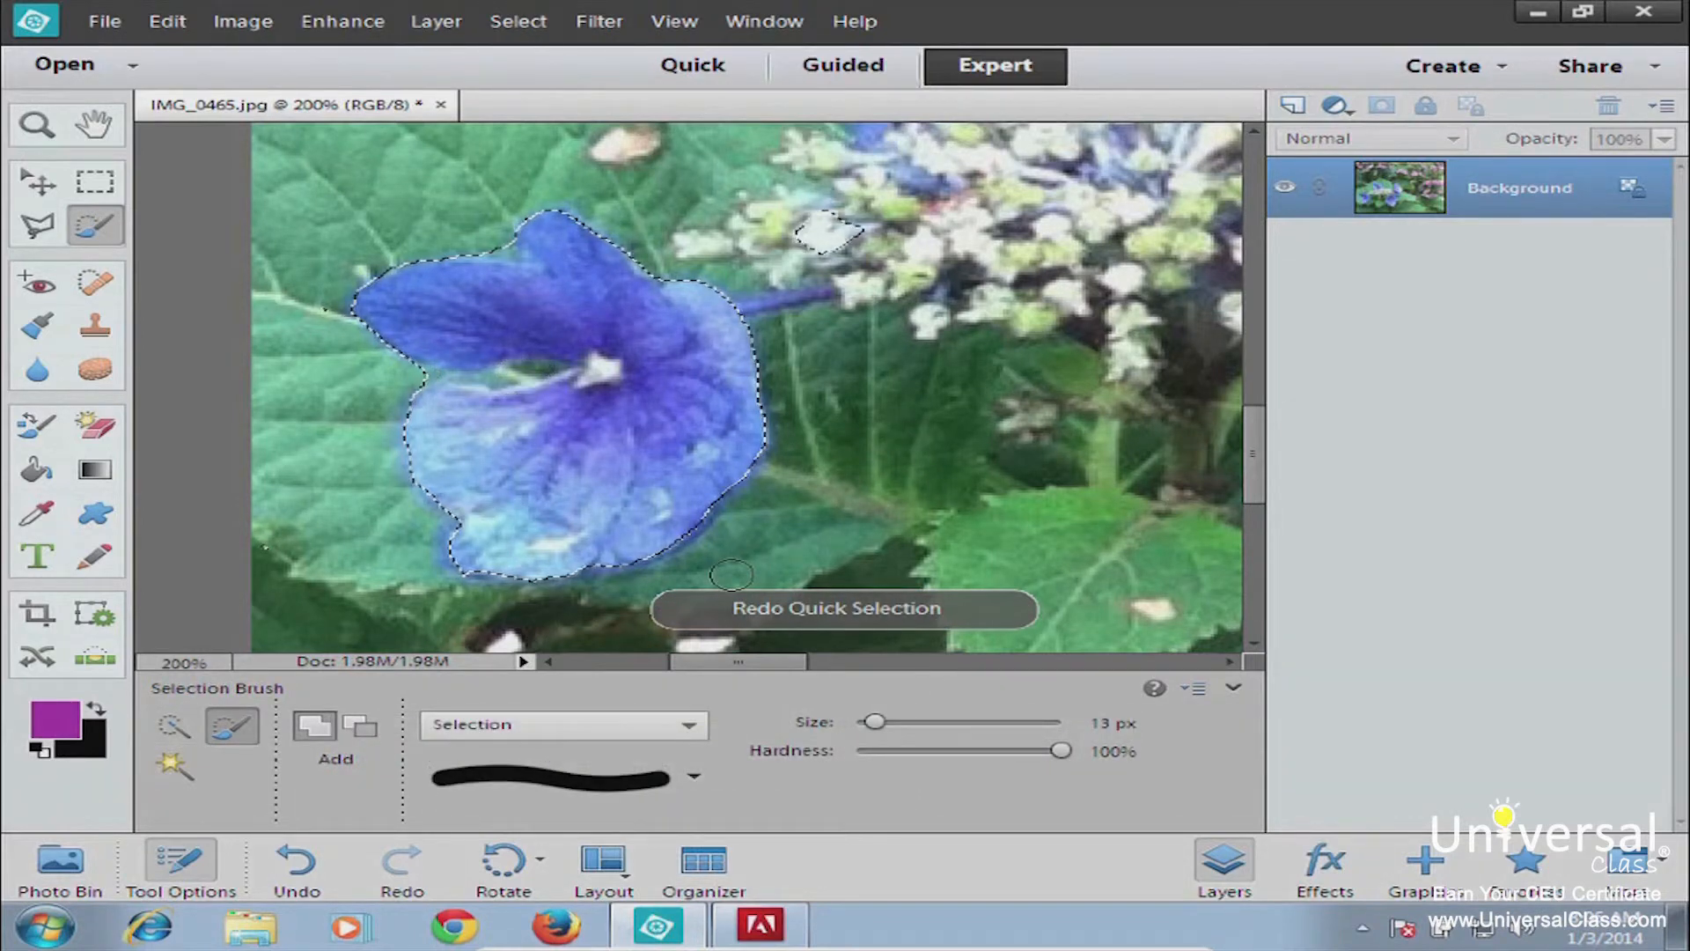
# Clear the selection and paint a new one over the flower's upper petals with the 13 px Selection Brush in Add mode
pyautogui.hotkey('ctrl', 'd')
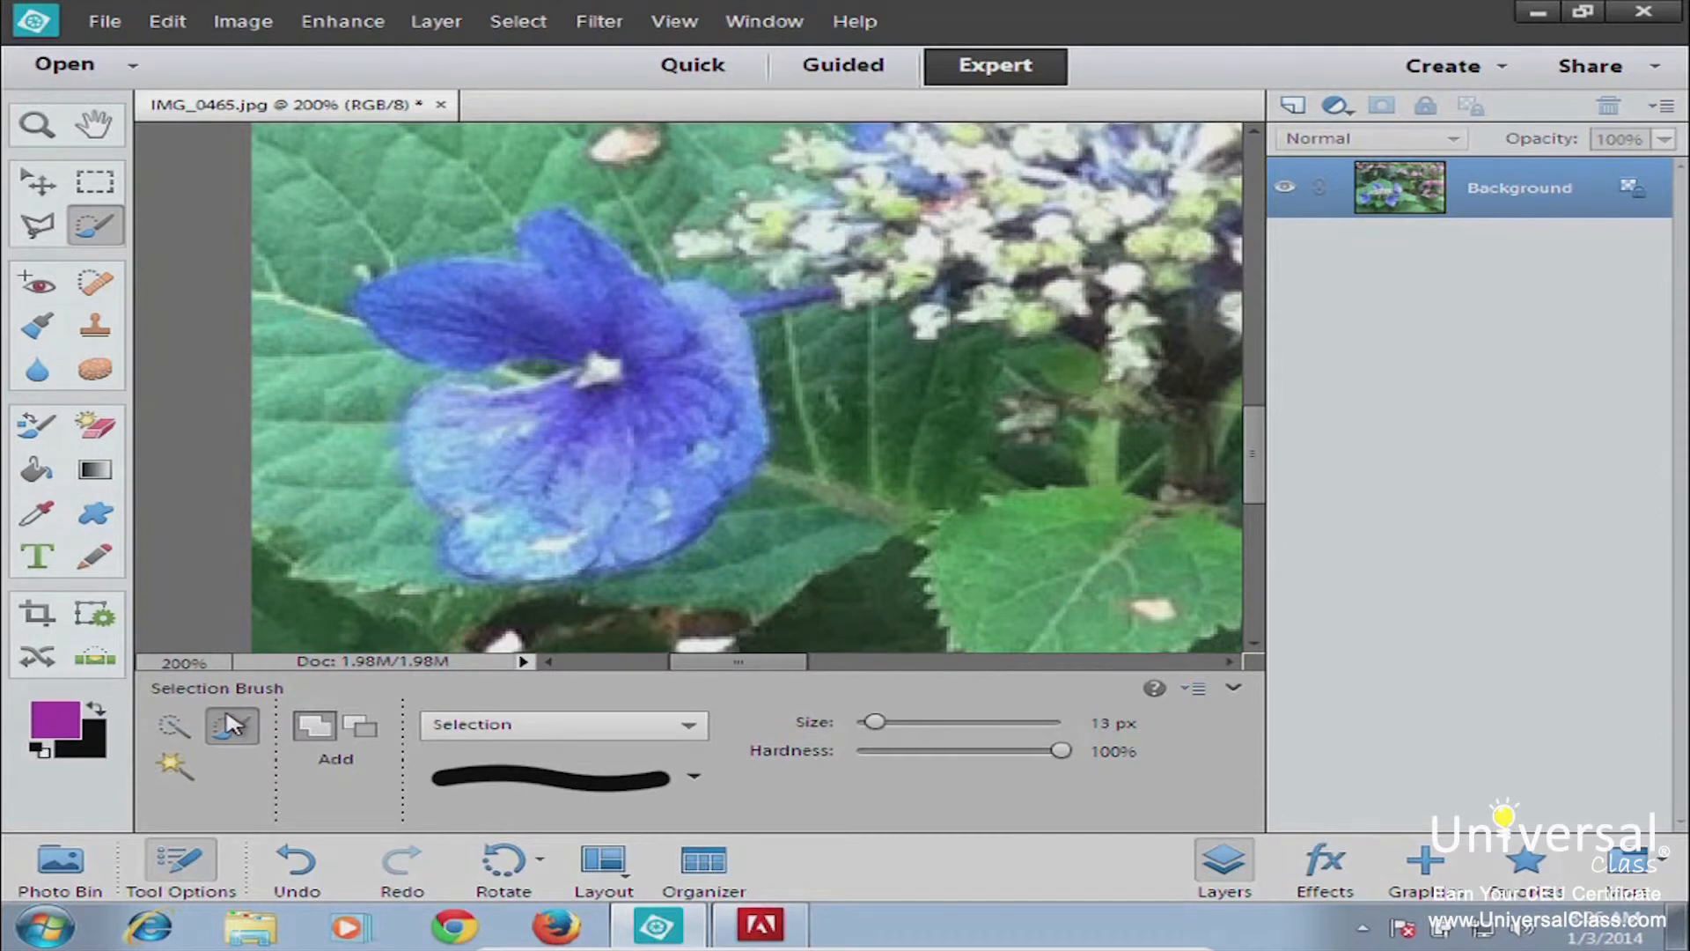
pyautogui.click(356, 736)
pyautogui.click(505, 724)
pyautogui.moveTo(454, 414)
pyautogui.mouseDown()
pyautogui.moveTo(442, 403)
pyautogui.moveTo(490, 409)
pyautogui.moveTo(617, 368)
pyautogui.moveTo(597, 345)
pyautogui.moveTo(427, 346)
pyautogui.moveTo(374, 305)
pyautogui.moveTo(451, 287)
pyautogui.moveTo(424, 271)
pyautogui.moveTo(406, 282)
pyautogui.moveTo(515, 278)
pyautogui.moveTo(568, 308)
pyautogui.moveTo(538, 223)
pyautogui.moveTo(553, 225)
pyautogui.moveTo(656, 299)
pyautogui.moveTo(593, 292)
pyautogui.moveTo(627, 327)
pyautogui.mouseUp()
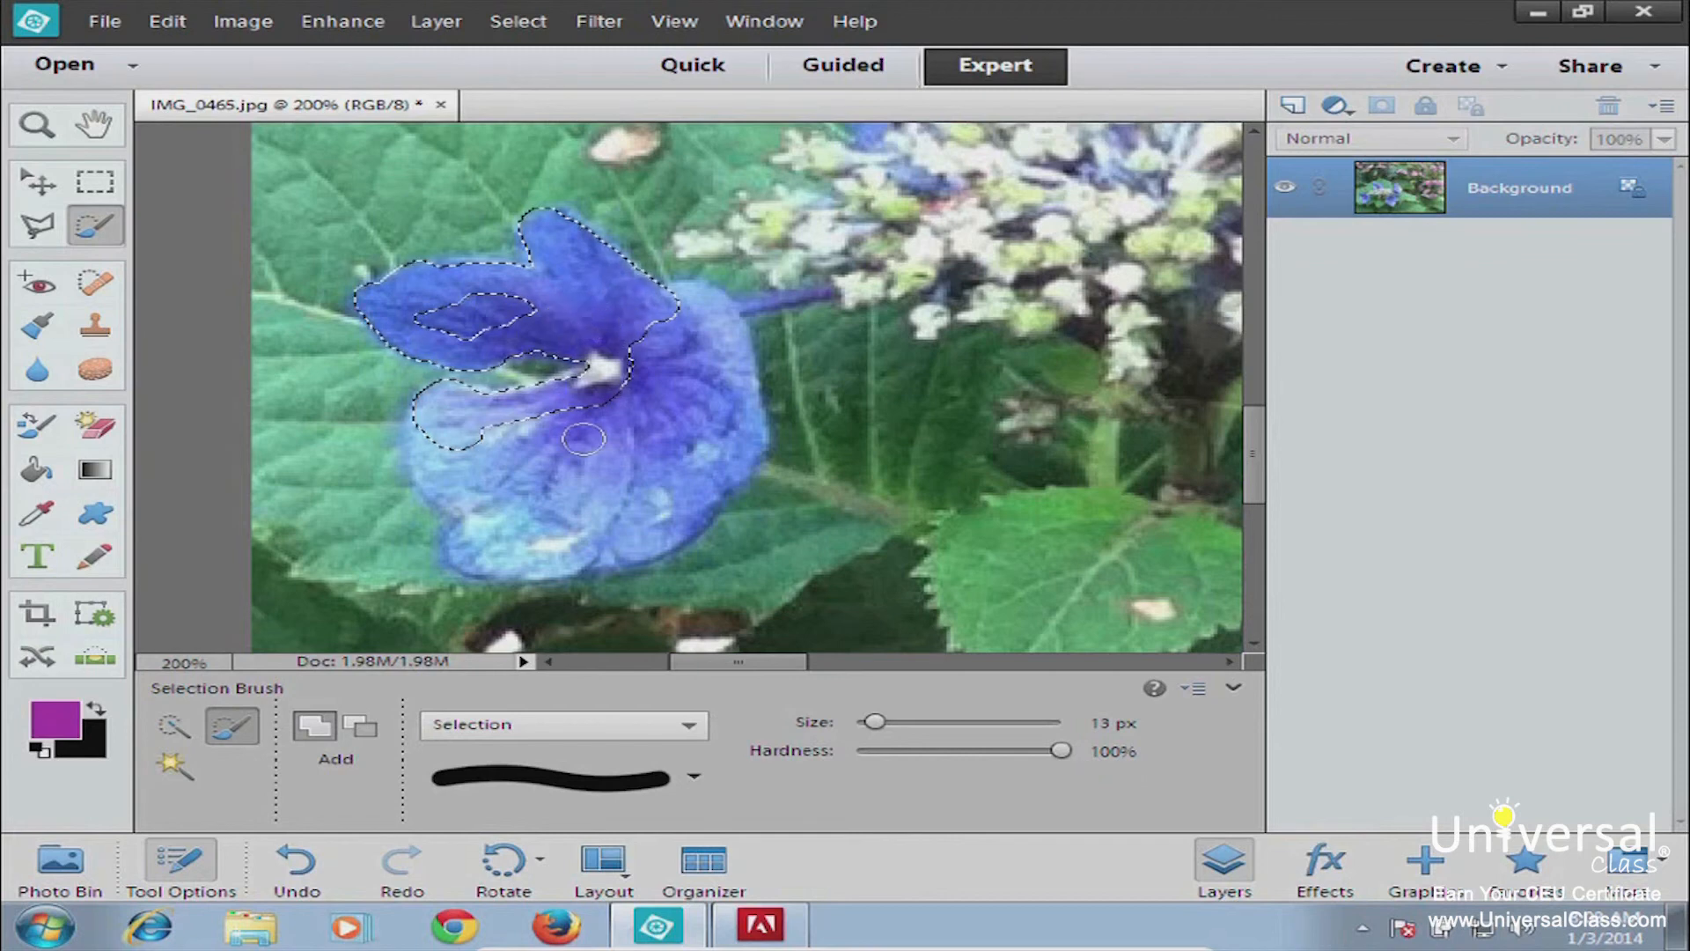
# Recolor the selected petals yellow-green with the Color Replacement brush and switch back to the Selection Brush
pyautogui.click(31, 427)
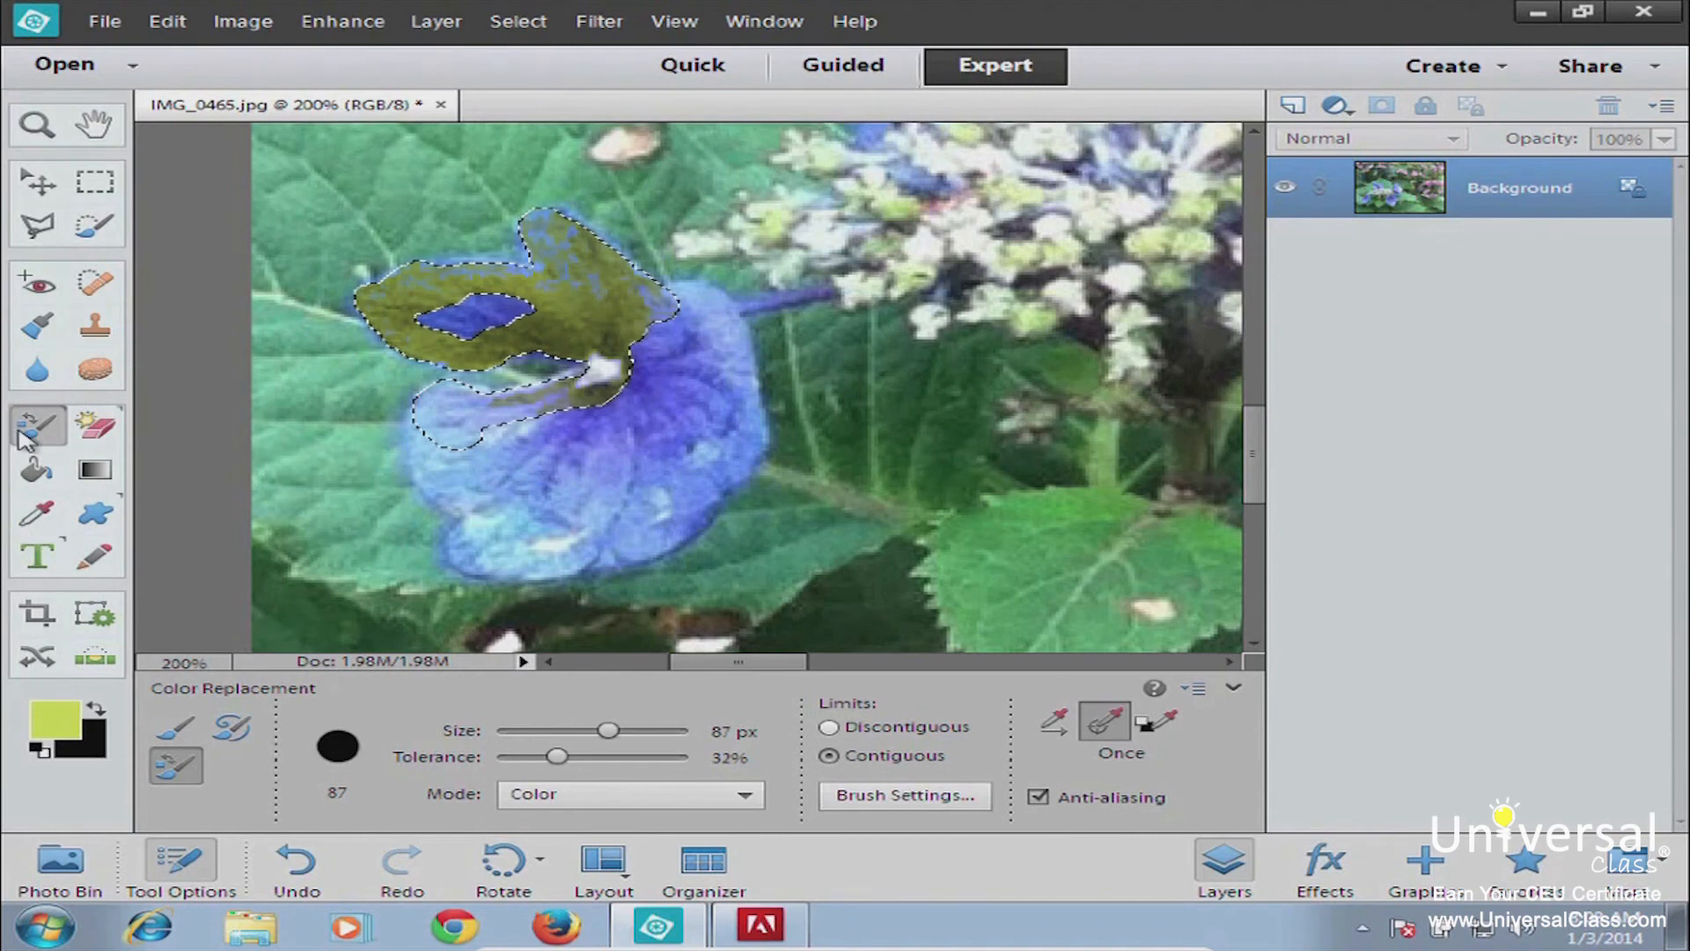
pyautogui.click(95, 230)
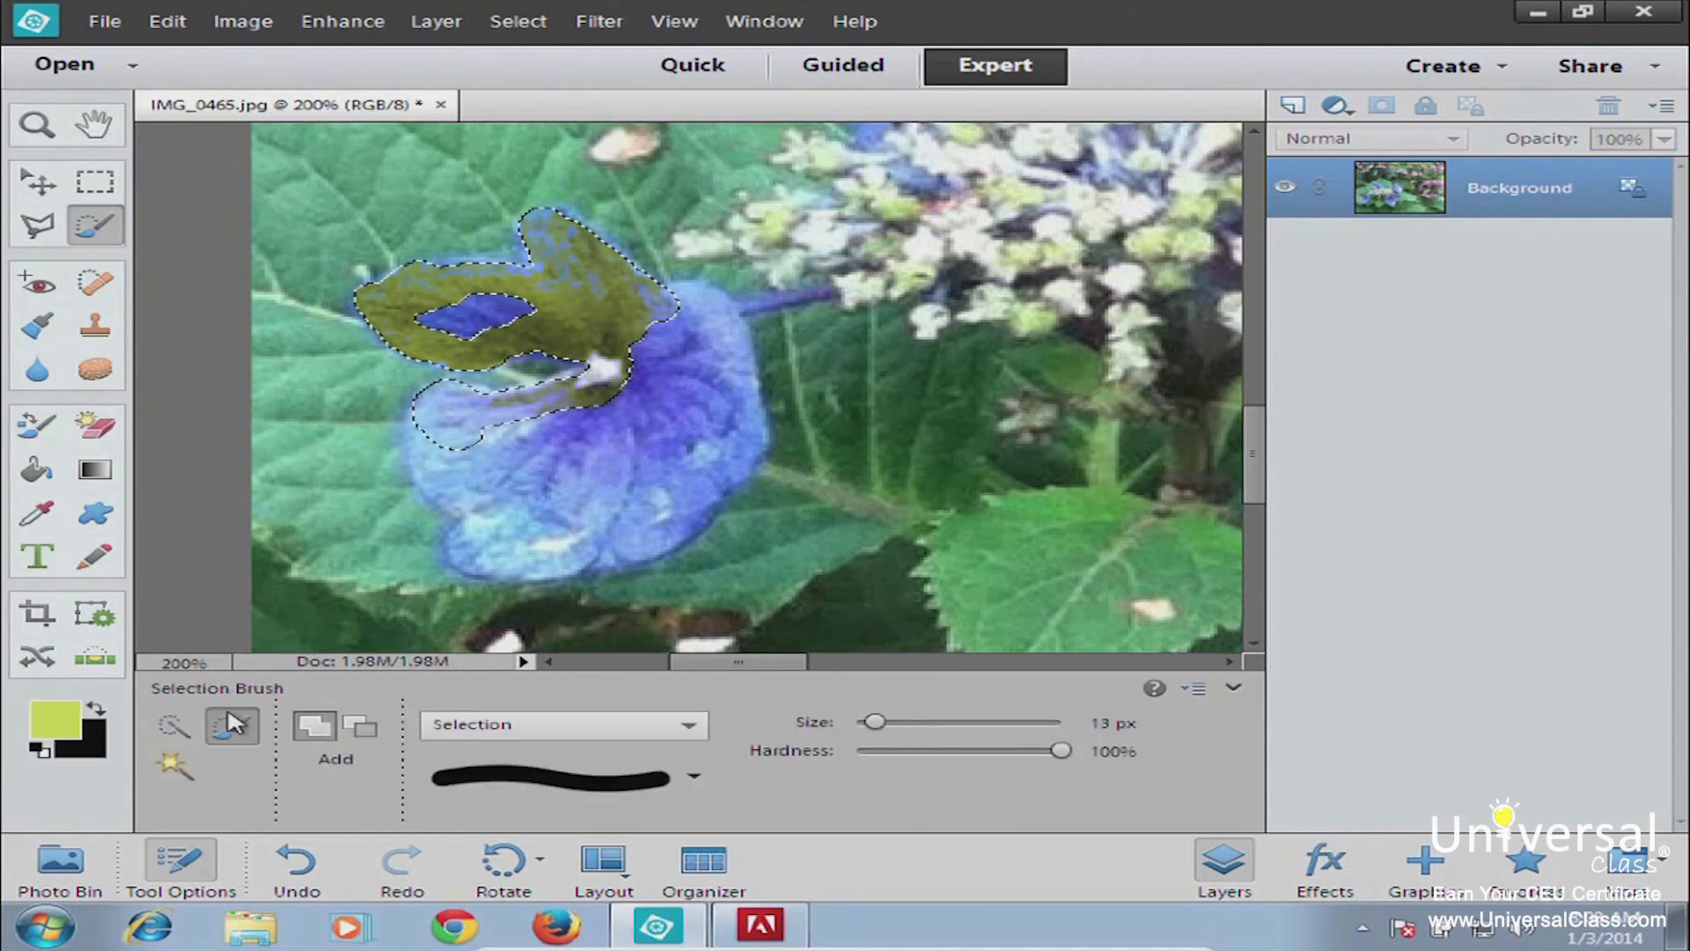